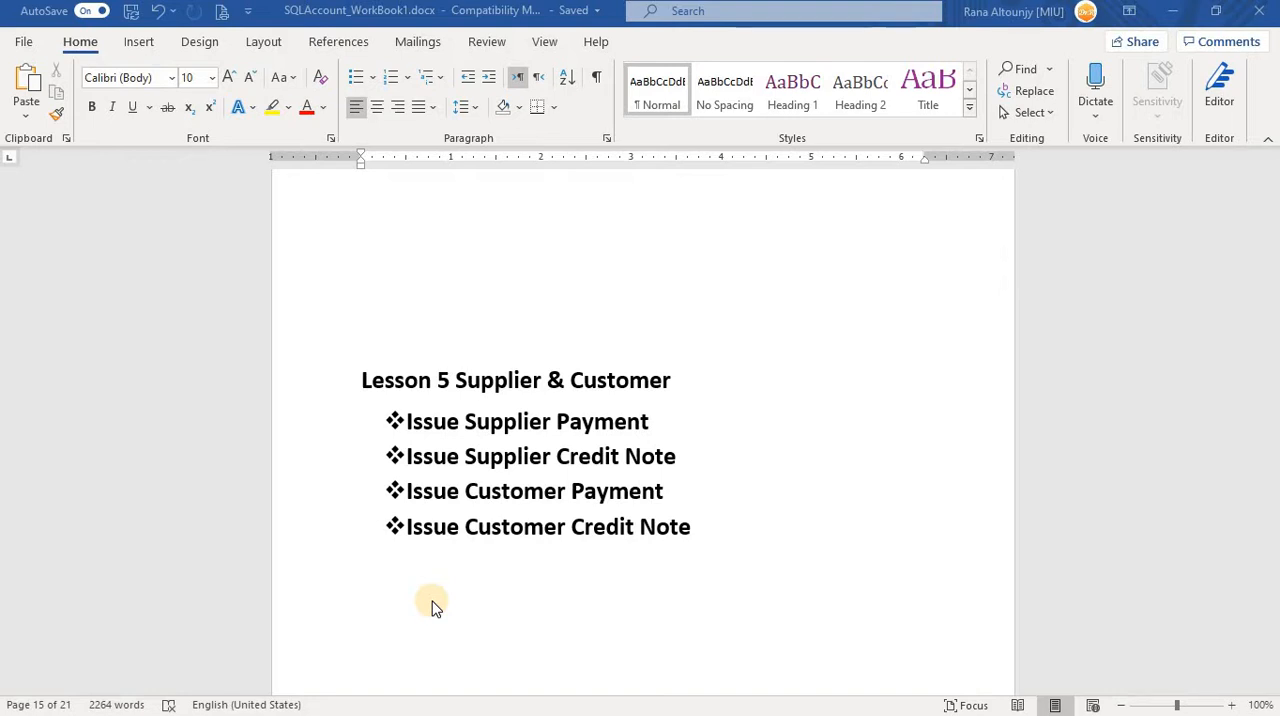
# Find Task 1's supplier payment table in the workbook and enlarge the page to read its payment details.
pyautogui.scroll(-14, 432, 607)
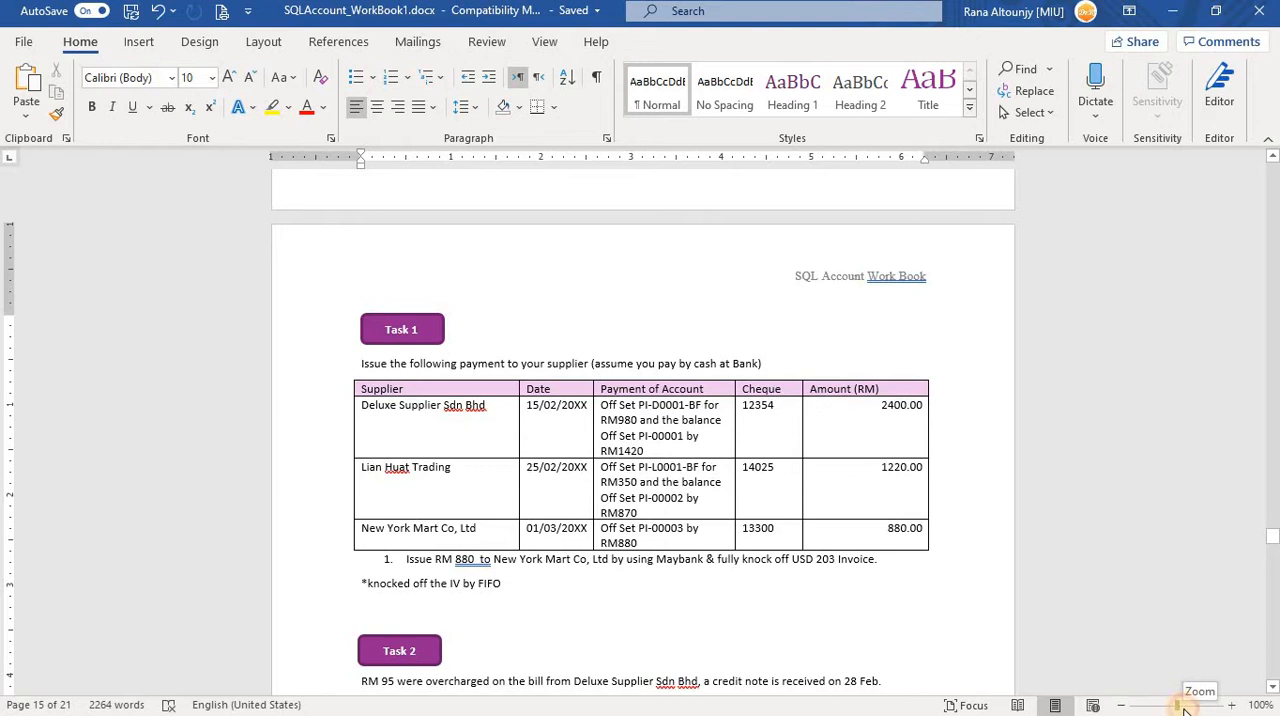
pyautogui.moveTo(1178, 706); pyautogui.dragTo(1184, 706)
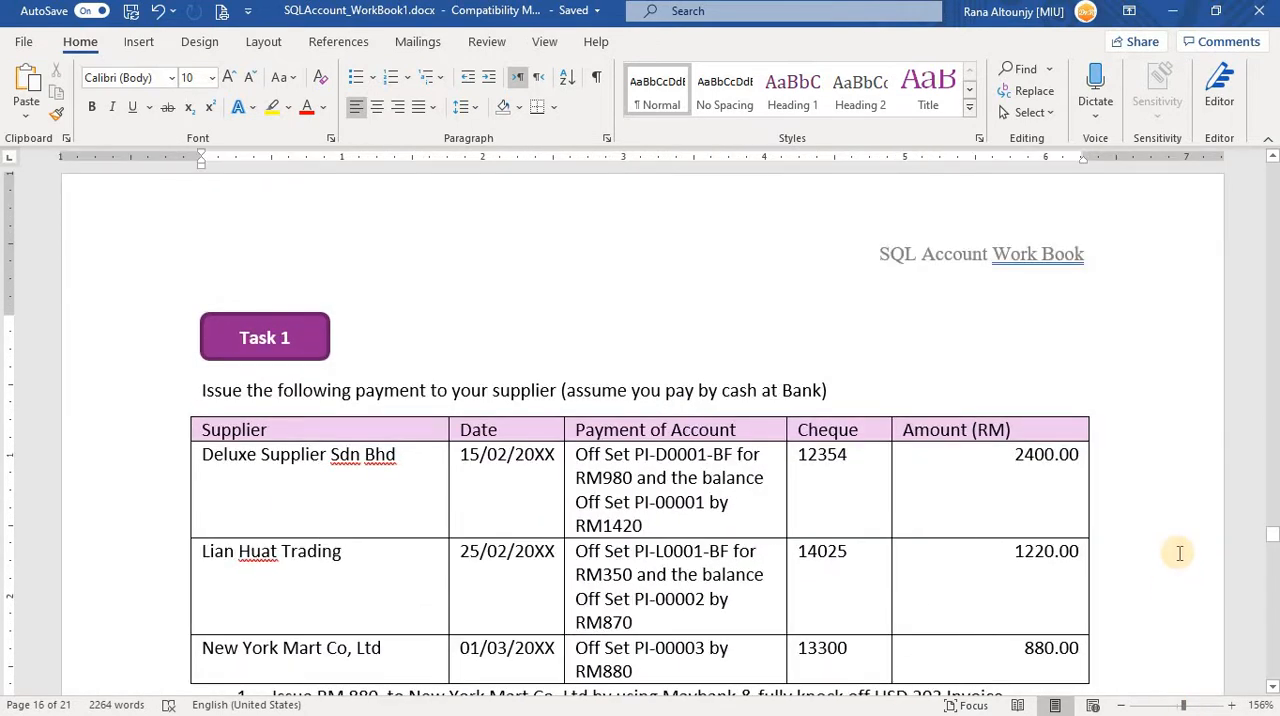
pyautogui.scroll(-1, 1179, 553)
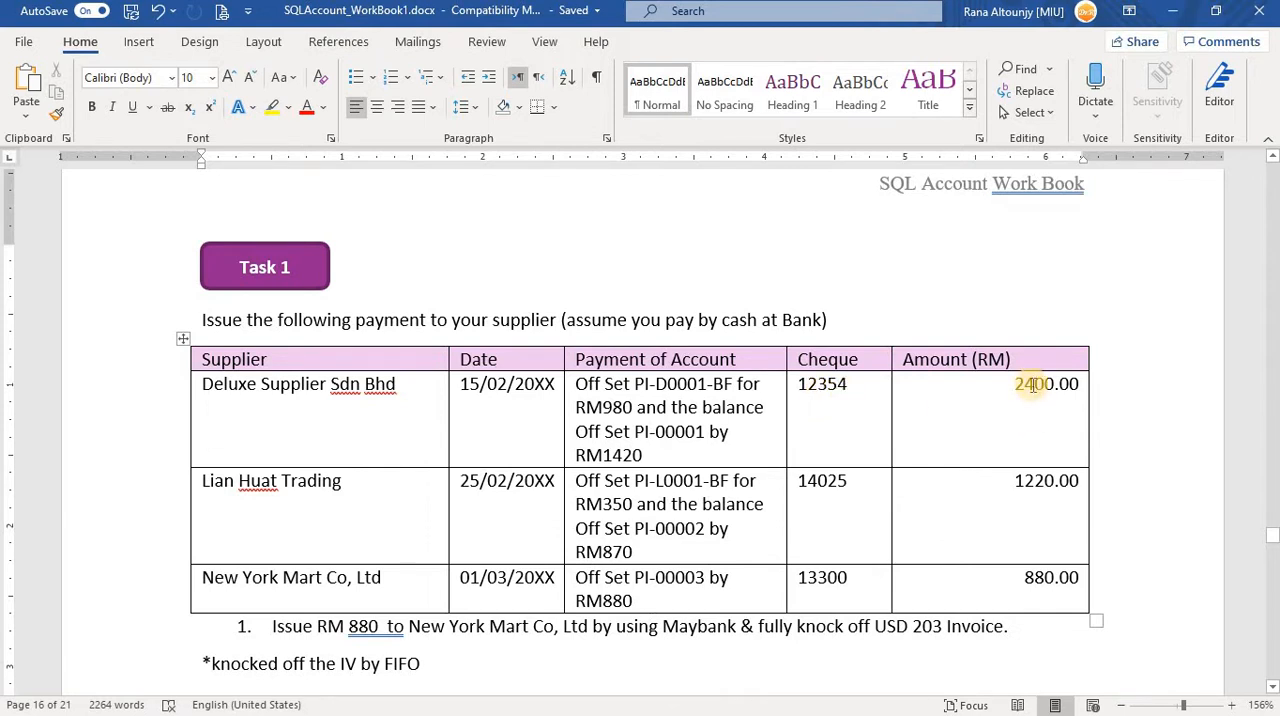
# Switch to SQL Account and start a new supplier payment entry.
pyautogui.hotkey('alt', 'Tab')
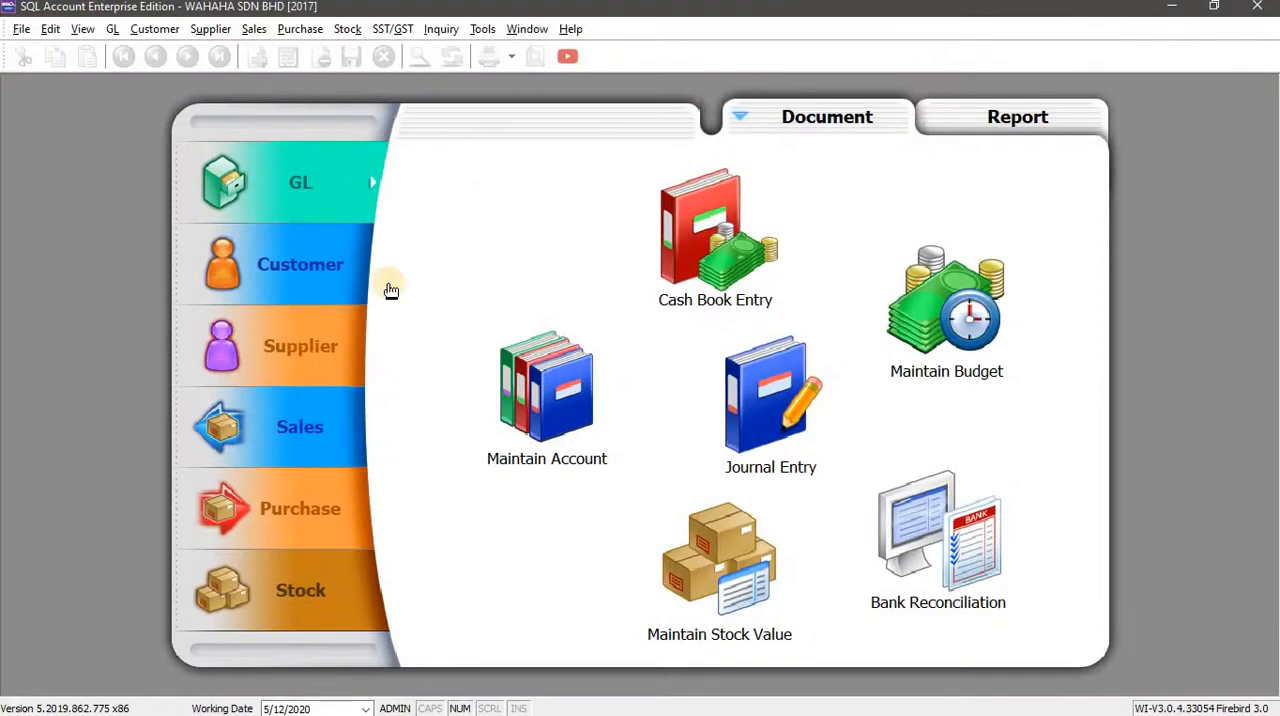
pyautogui.click(205, 29)
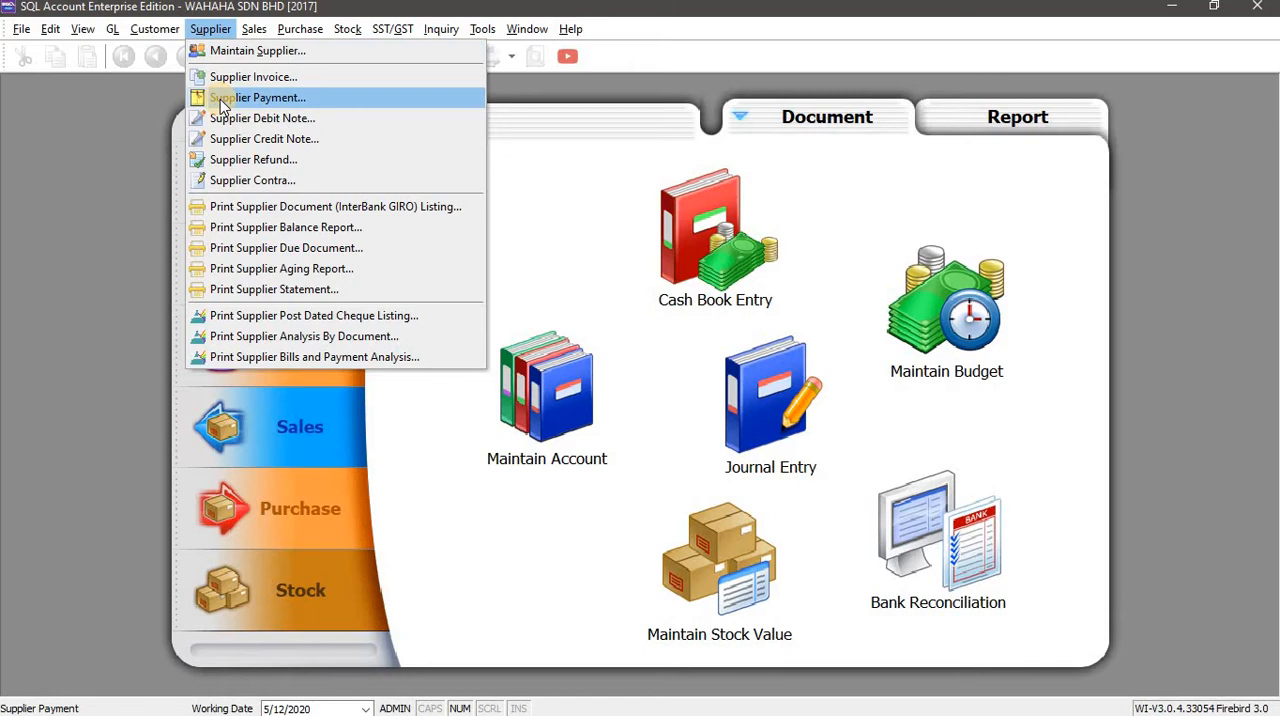
pyautogui.hotkey('alt', 'Tab')
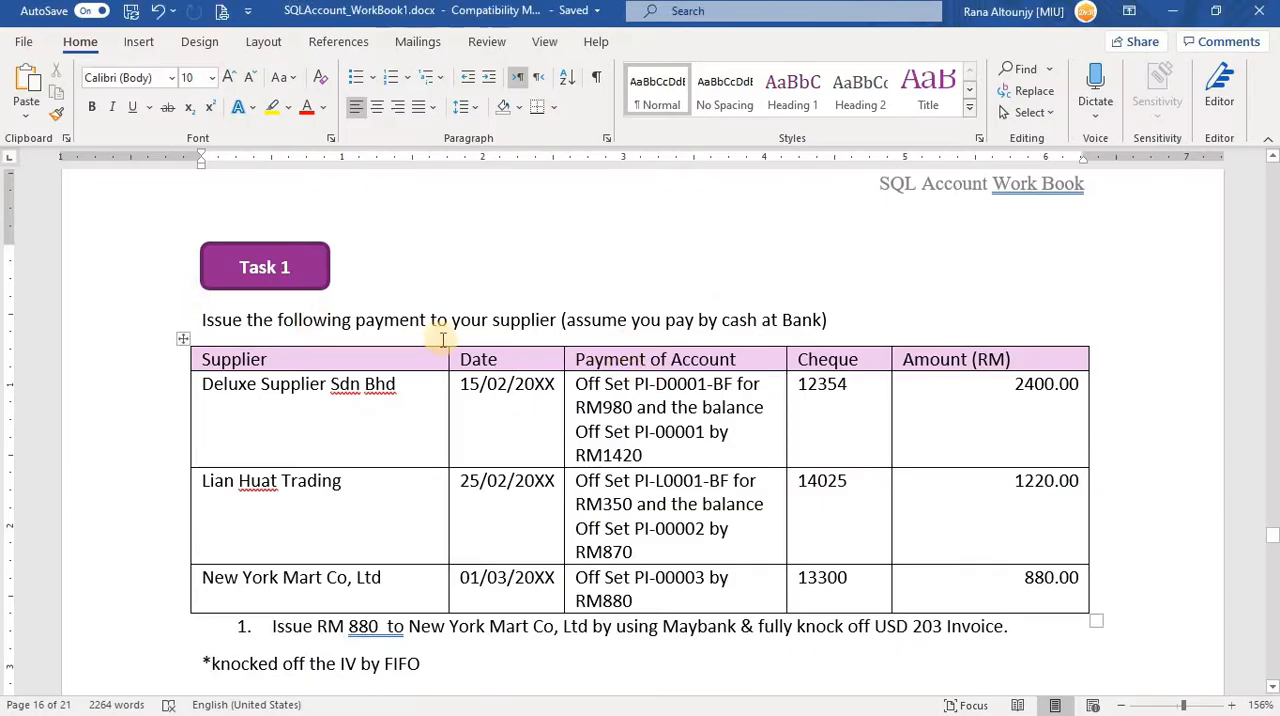
pyautogui.hotkey('alt', 'Tab')
pyautogui.click(210, 29)
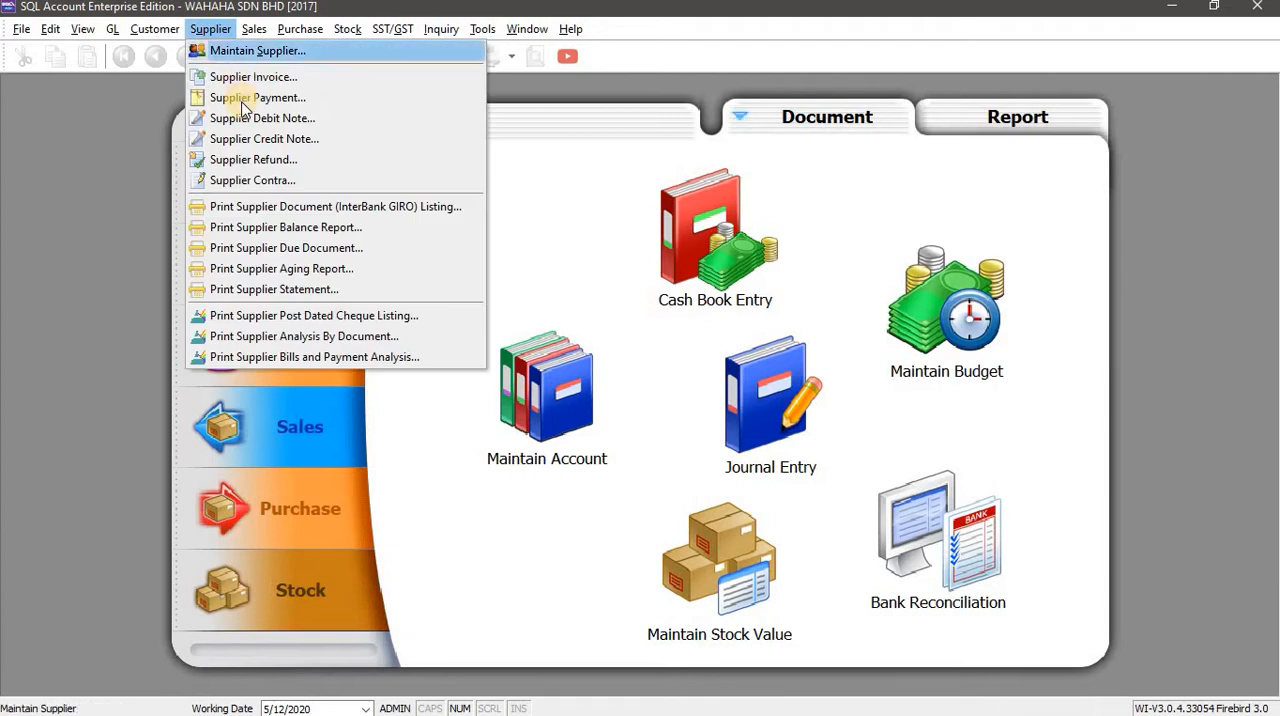
pyautogui.click(241, 98)
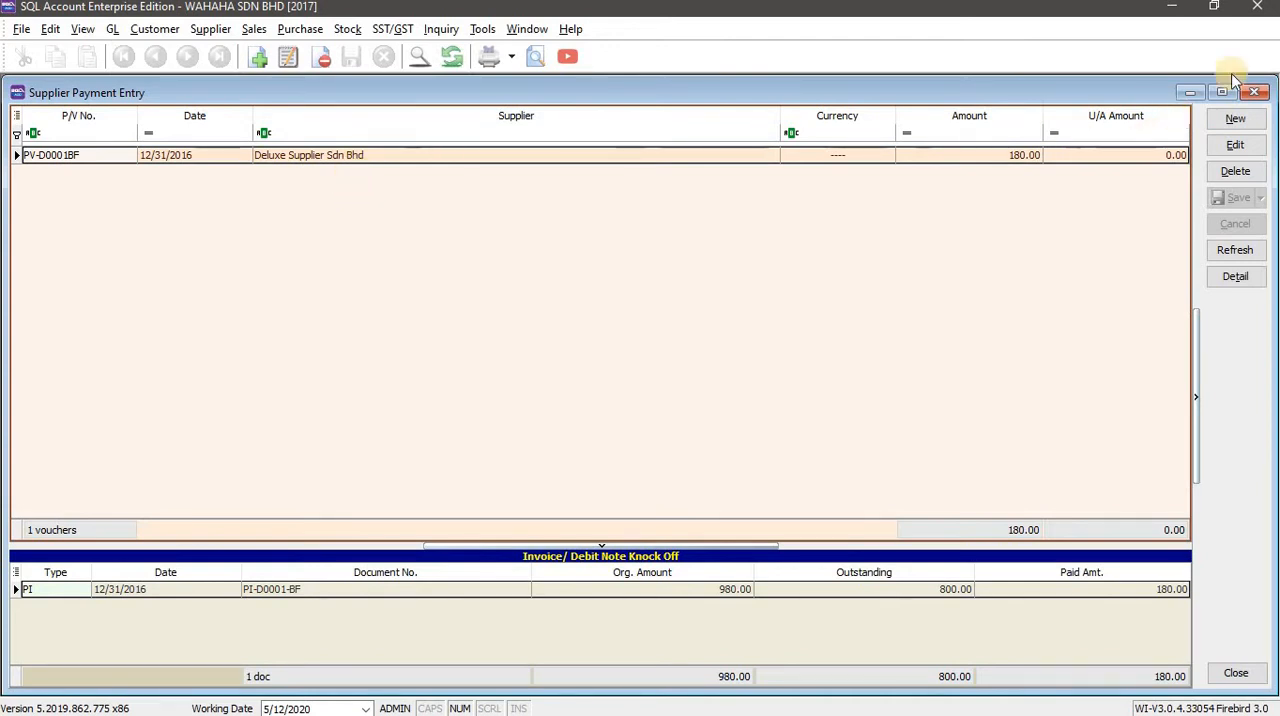
pyautogui.click(1245, 120)
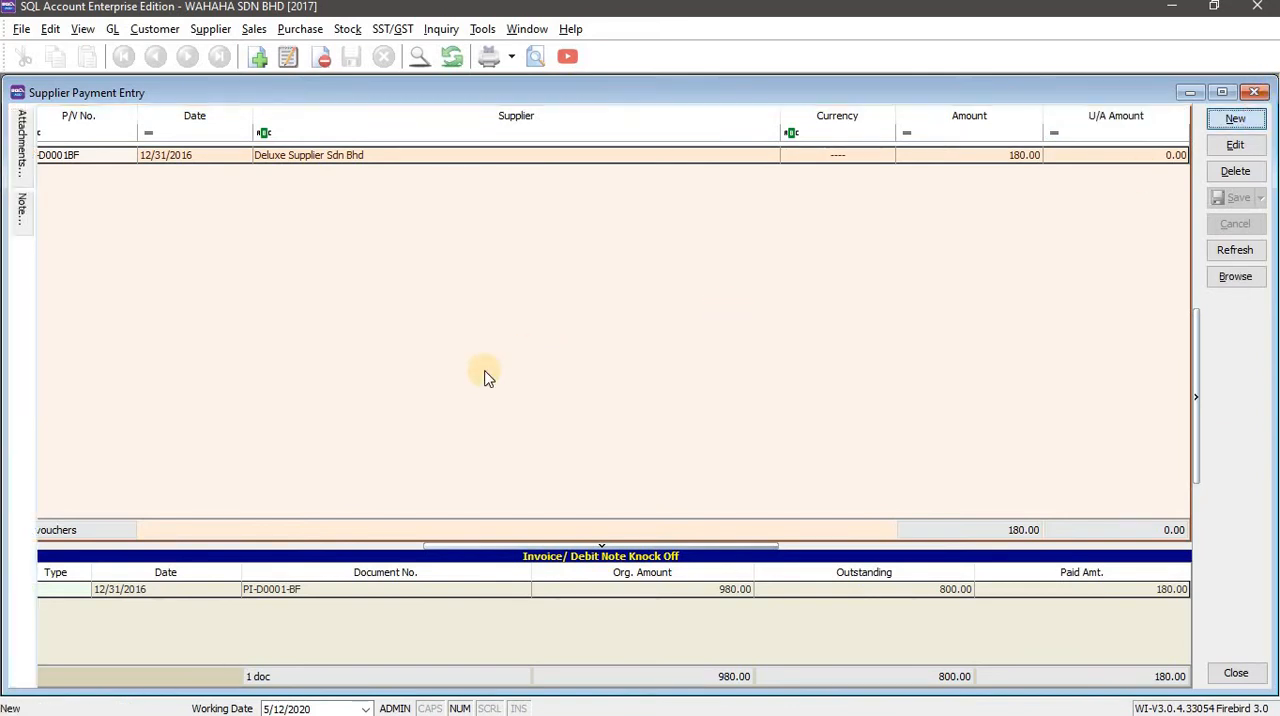
# Check the first payee in the workbook table and select Deluxe Supplier Sdn Bhd as the payment's supplier.
pyautogui.hotkey('alt', 'Tab')
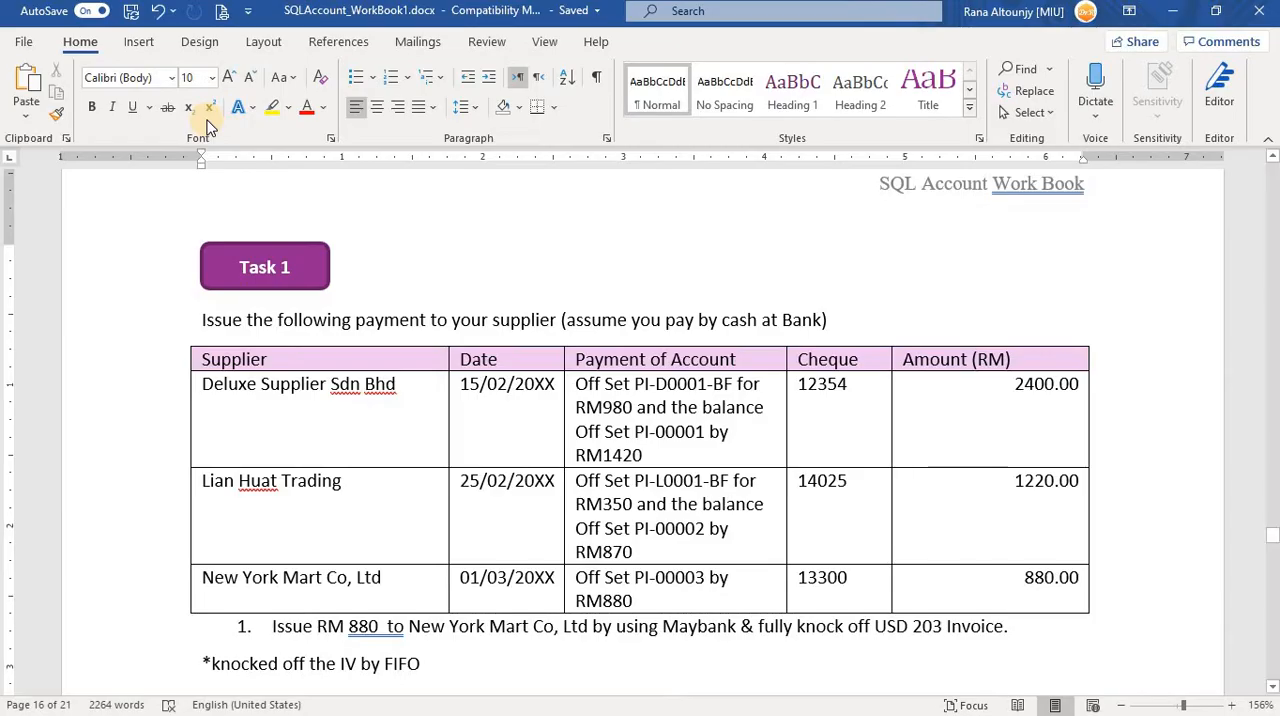
pyautogui.hotkey('alt', 'Tab')
pyautogui.click(208, 119)
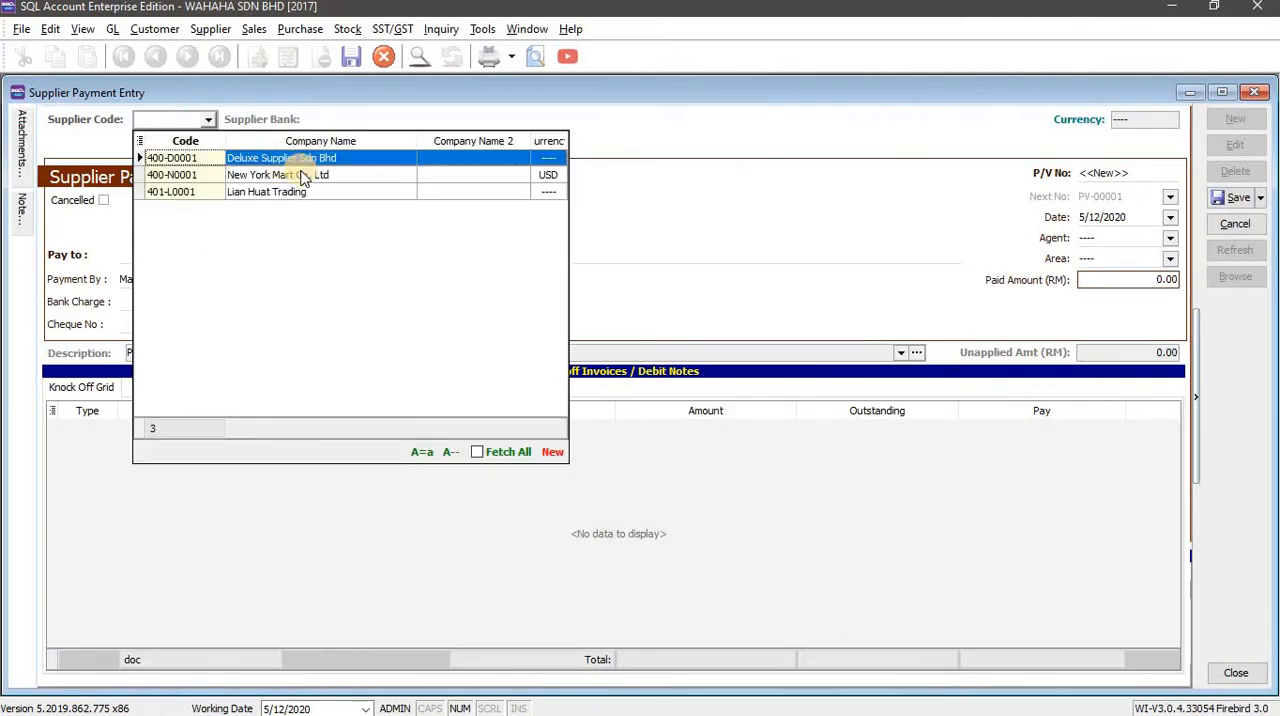
pyautogui.click(620, 303)
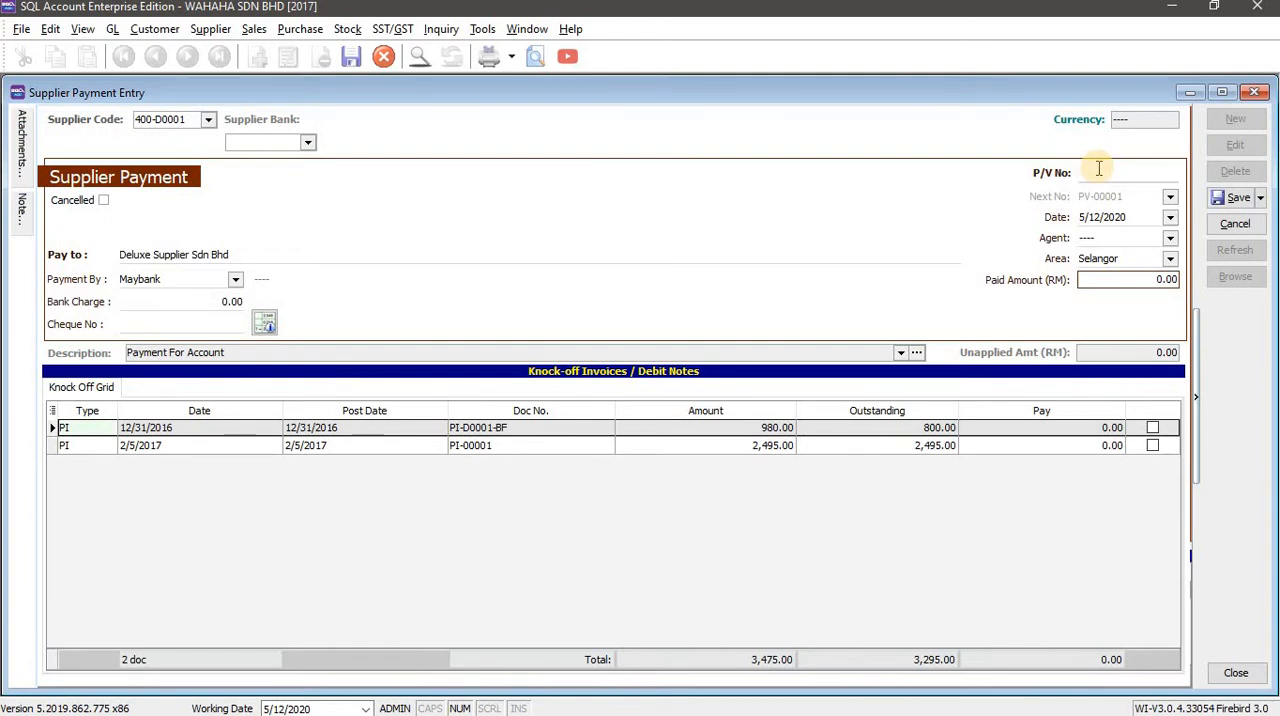
# Check the Deluxe Supplier row in the workbook and set the payment date to 2/15/2017.
pyautogui.hotkey('alt', 'Tab')
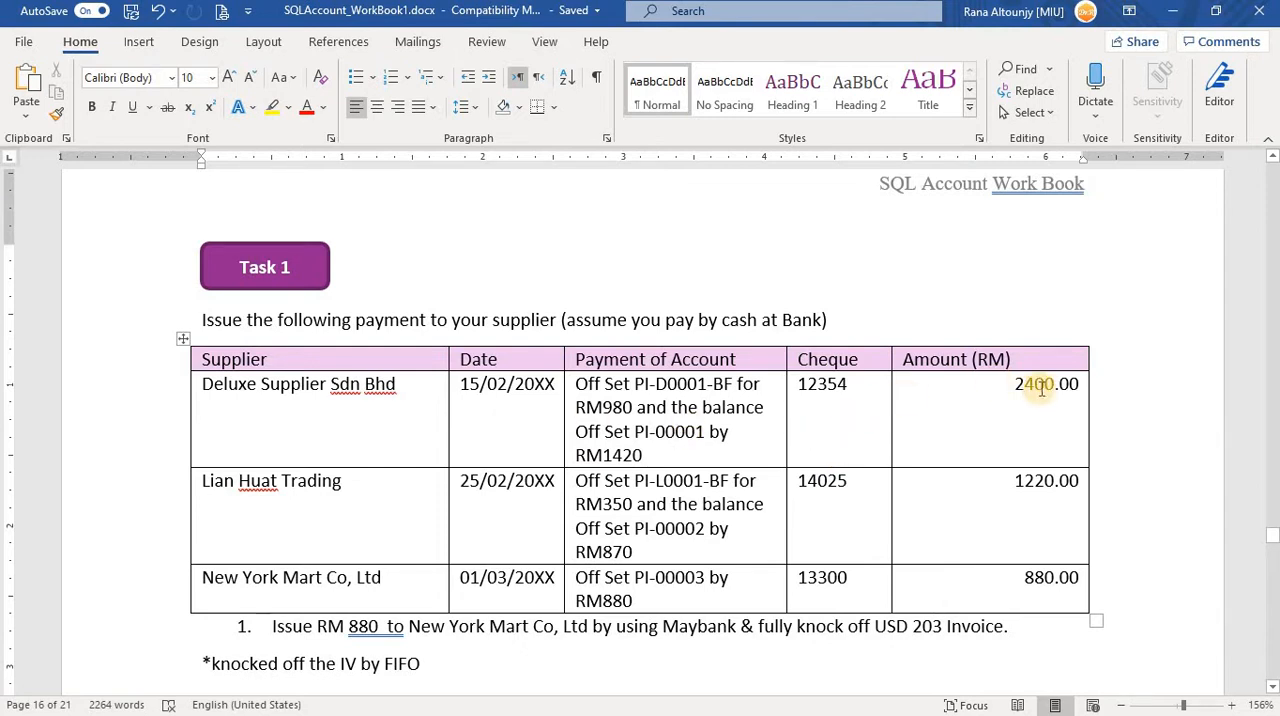
pyautogui.hotkey('alt', 'Tab')
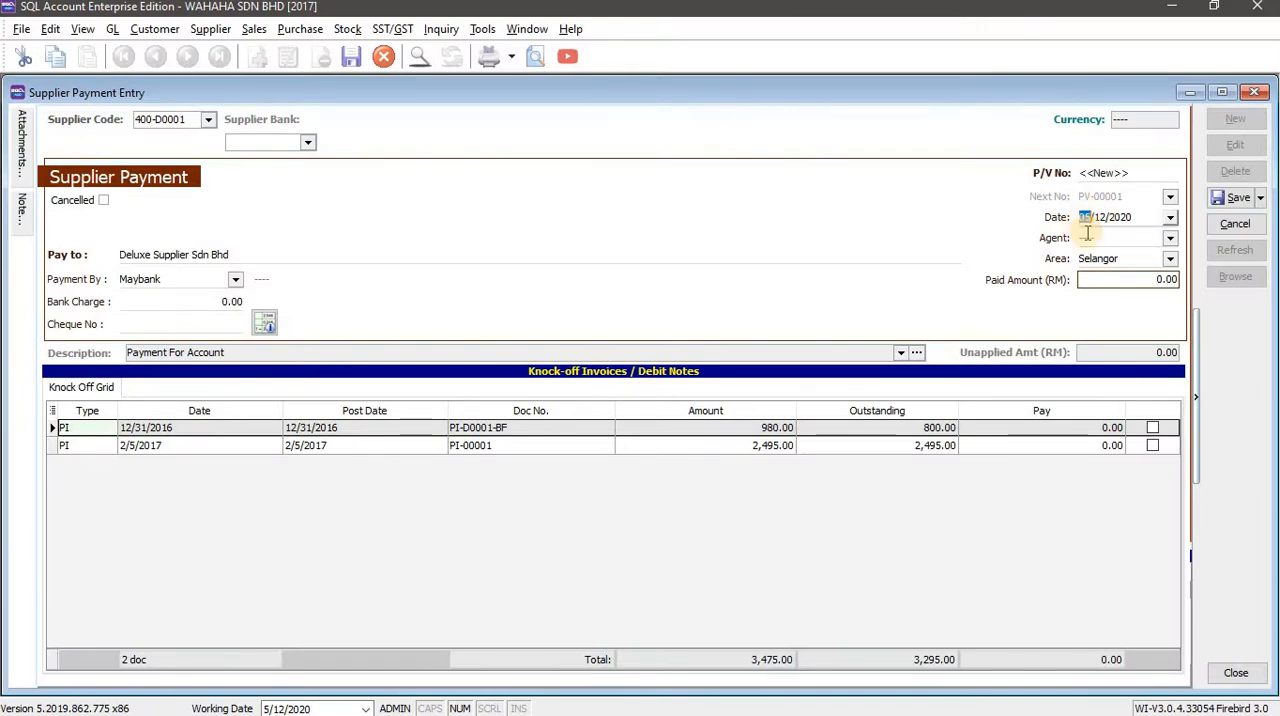
pyautogui.write('02')
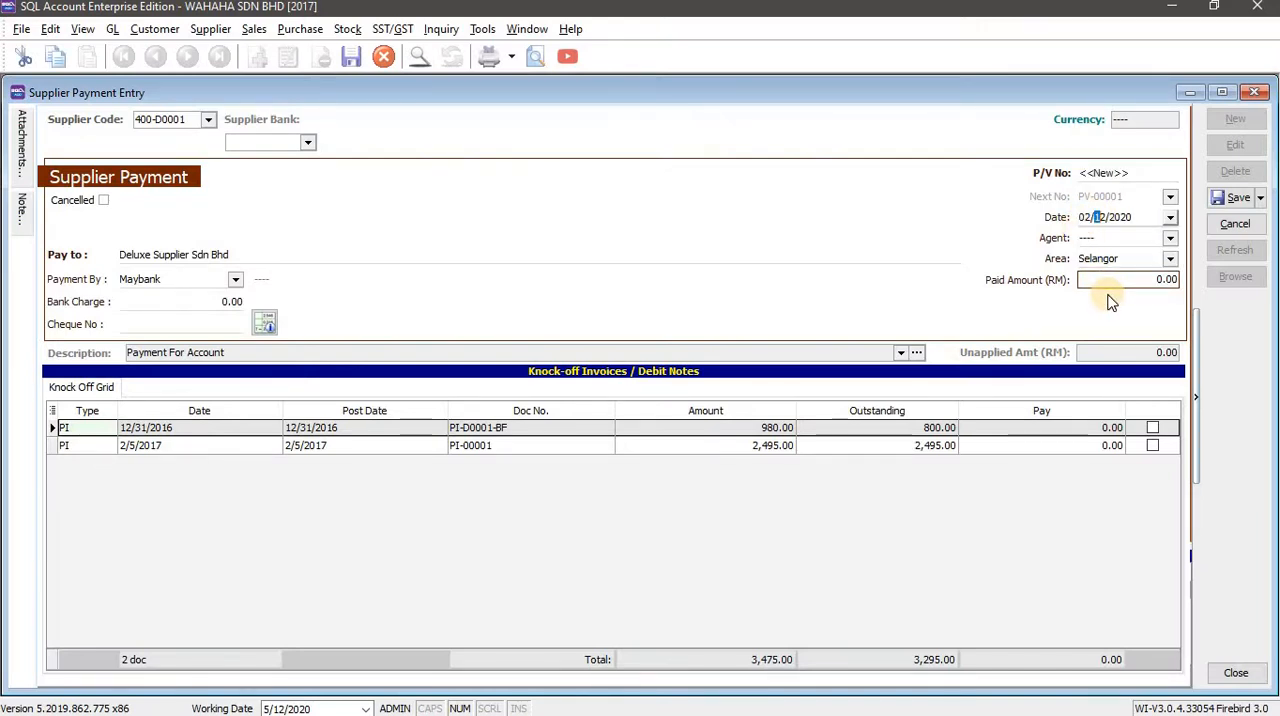
pyautogui.write('152017')
pyautogui.press('Tab')
# Check the payment method in the workbook and copy Deluxe Supplier's cheque number 12354 into the payment's cheque number field.
pyautogui.hotkey('alt', 'Tab')
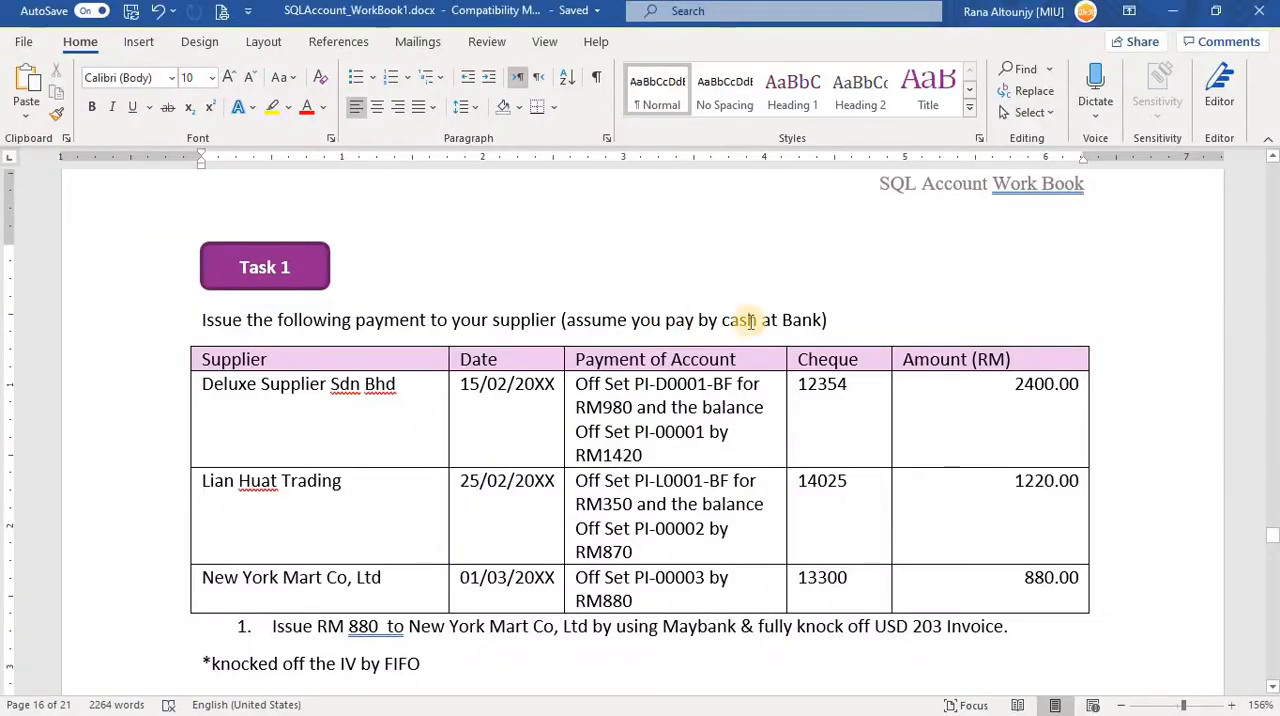
pyautogui.hotkey('alt', 'Tab')
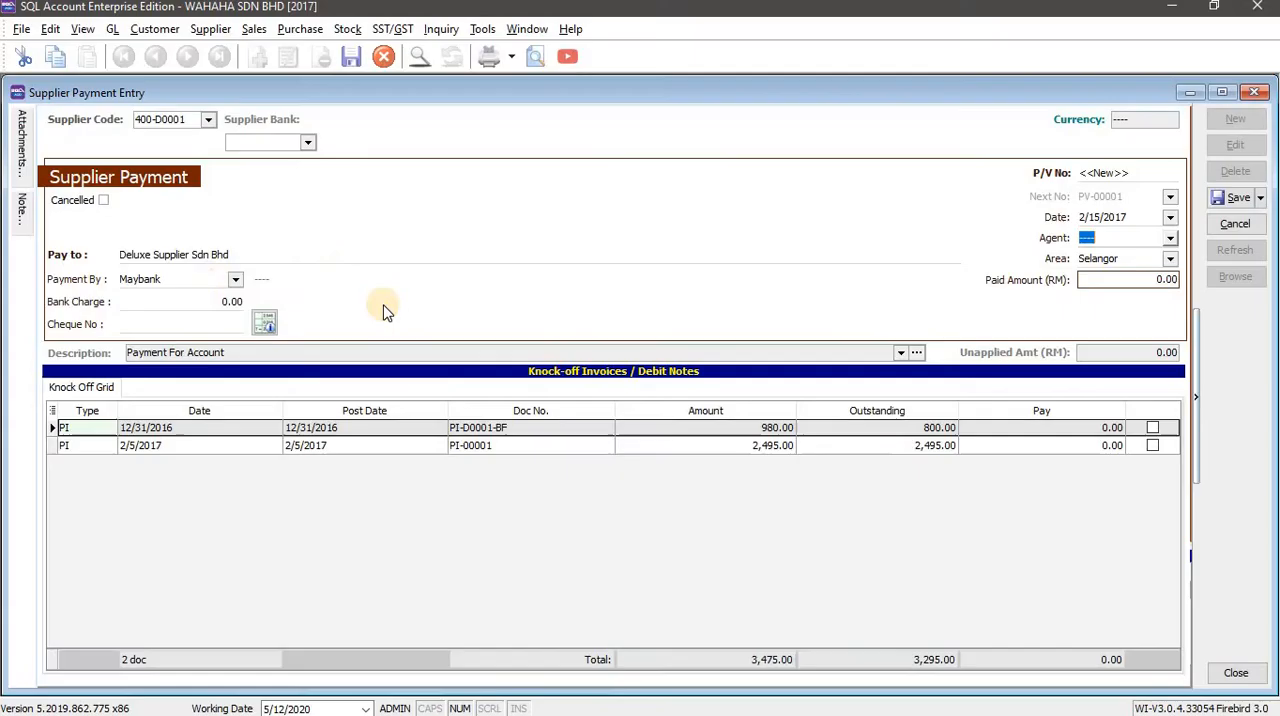
pyautogui.hotkey('alt', 'Tab')
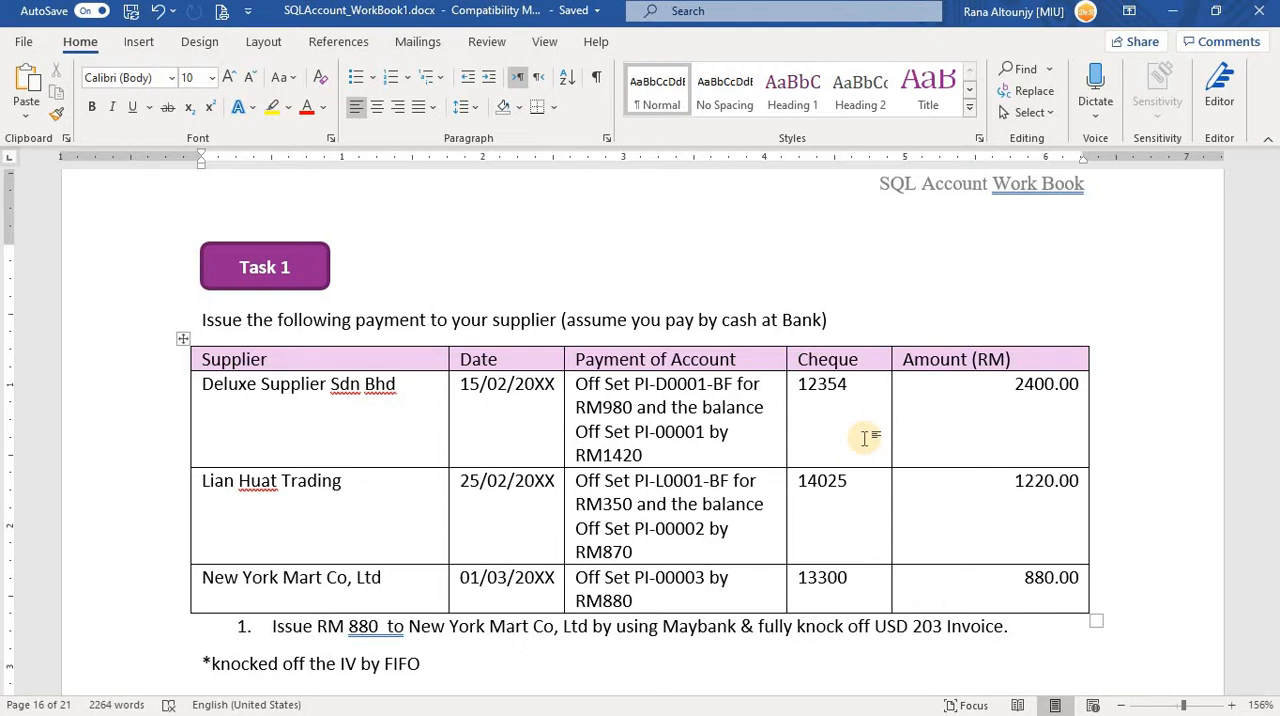
pyautogui.hotkey('alt', 'Tab')
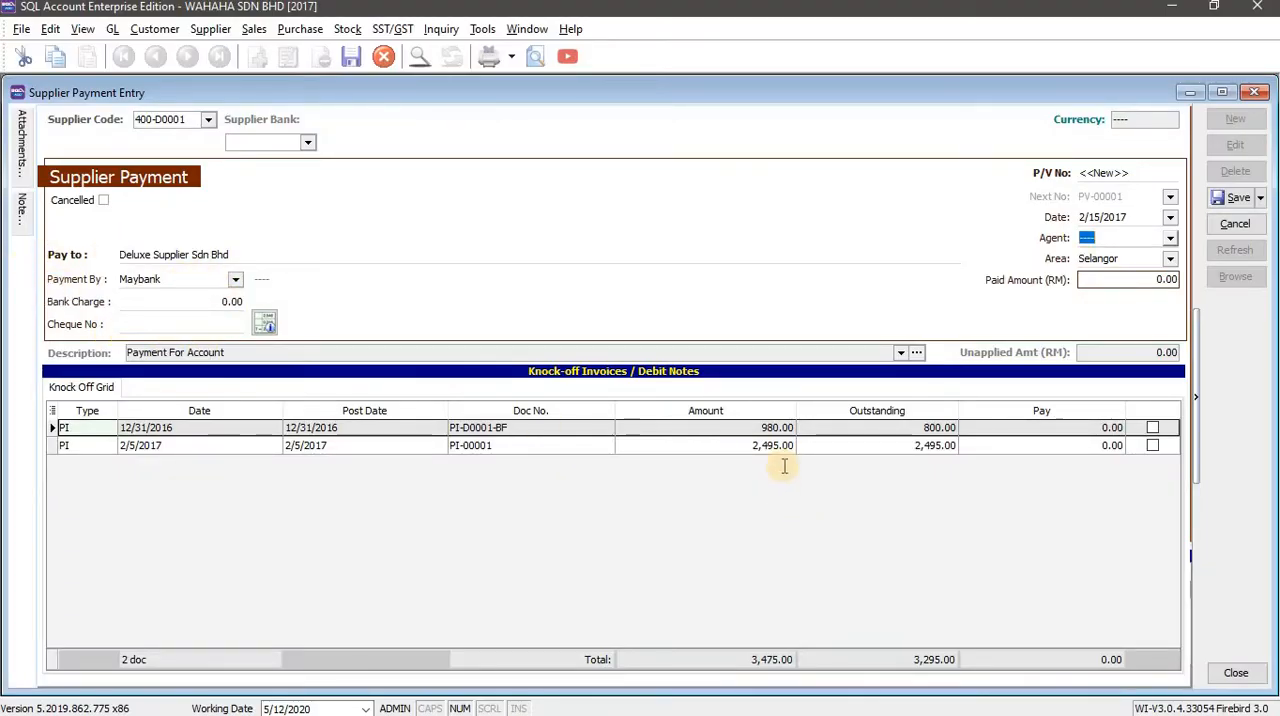
pyautogui.hotkey('alt', 'Tab')
pyautogui.doubleClick(812, 384)
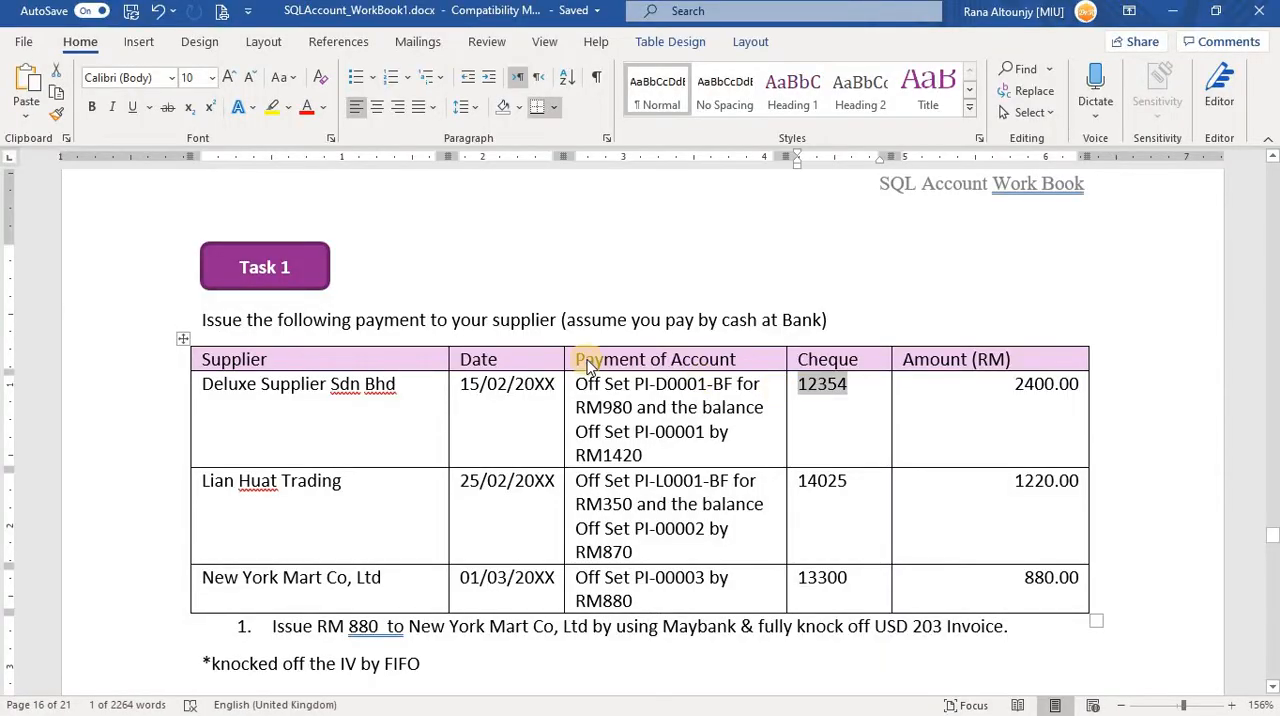
pyautogui.hotkey('alt', 'Tab')
pyautogui.click(163, 324)
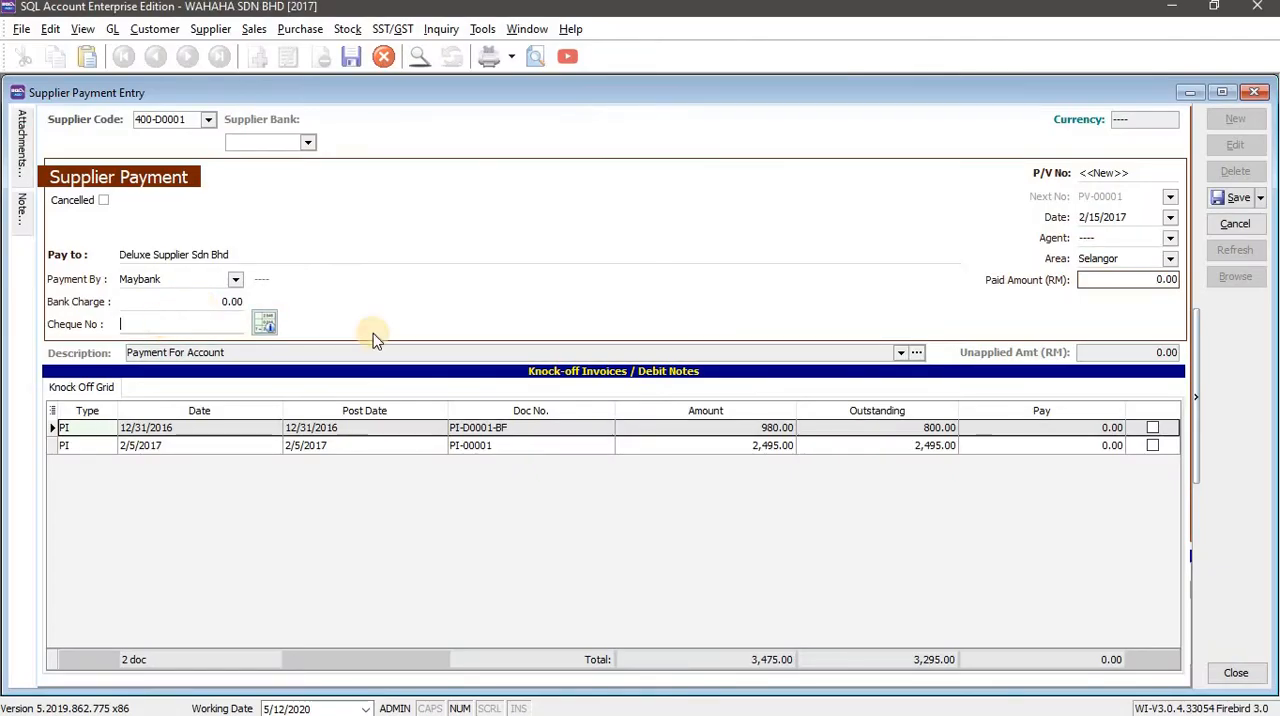
pyautogui.write('12354')
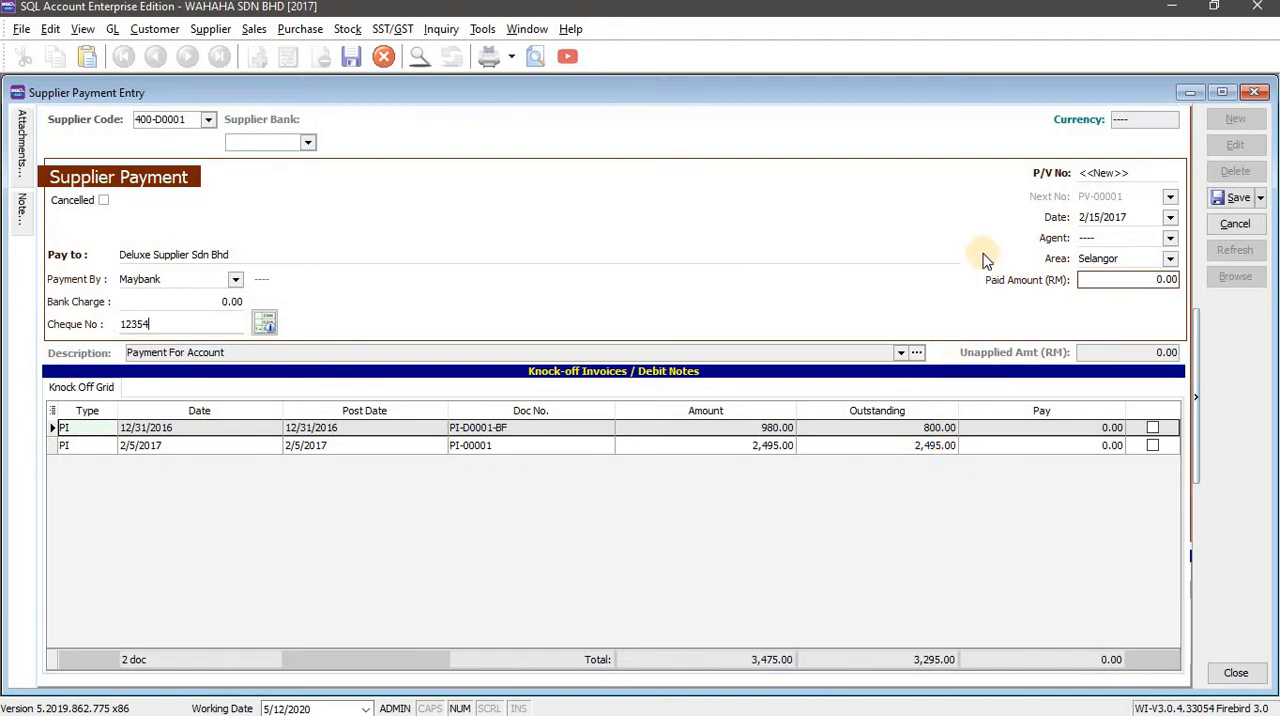
# Set the payment's paid amount to RM 2400, as given in the workbook table.
pyautogui.click(1104, 279)
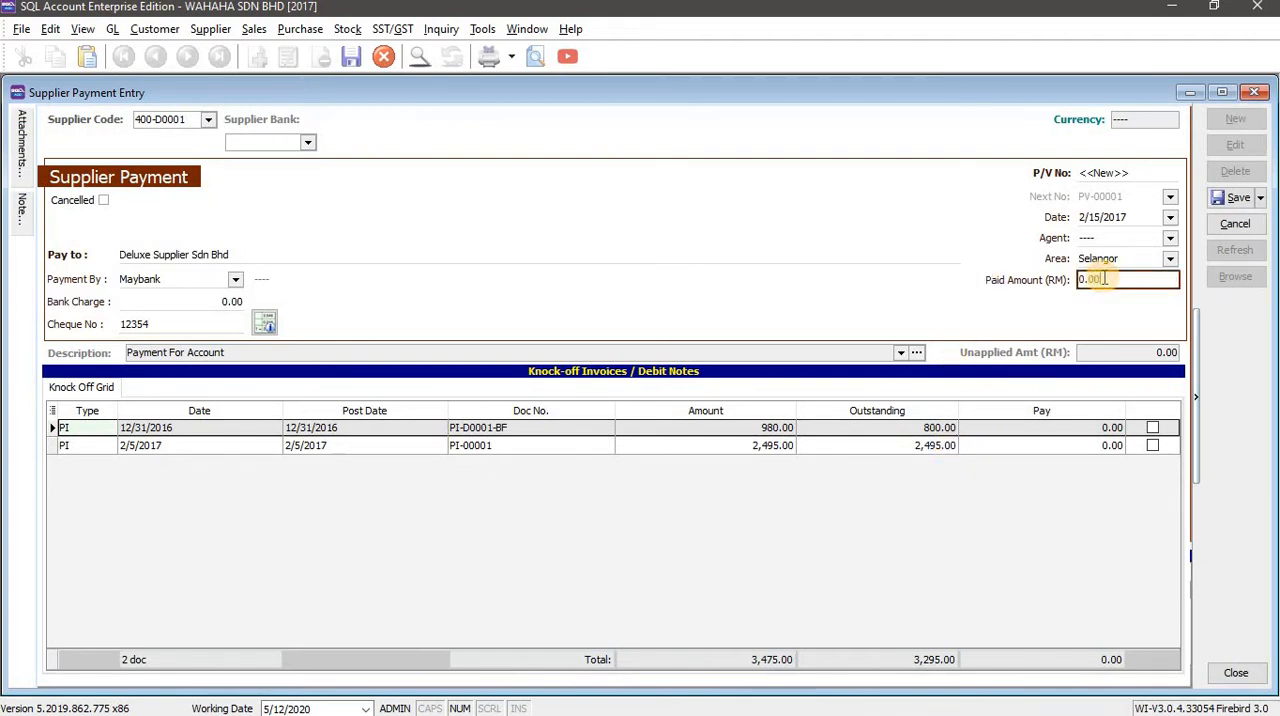
pyautogui.hotkey('alt', 'Tab')
pyautogui.hotkey('alt', 'Tab')
pyautogui.click(1038, 285)
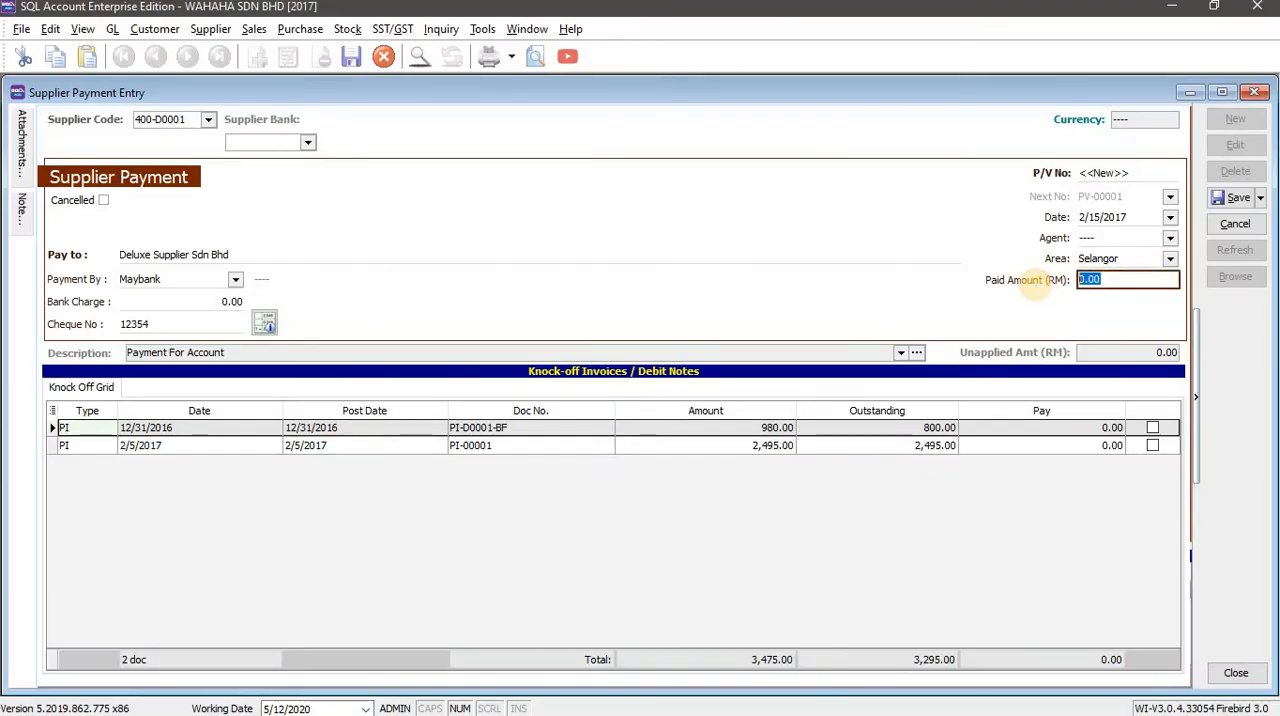
pyautogui.write('2400')
pyautogui.press('Tab')
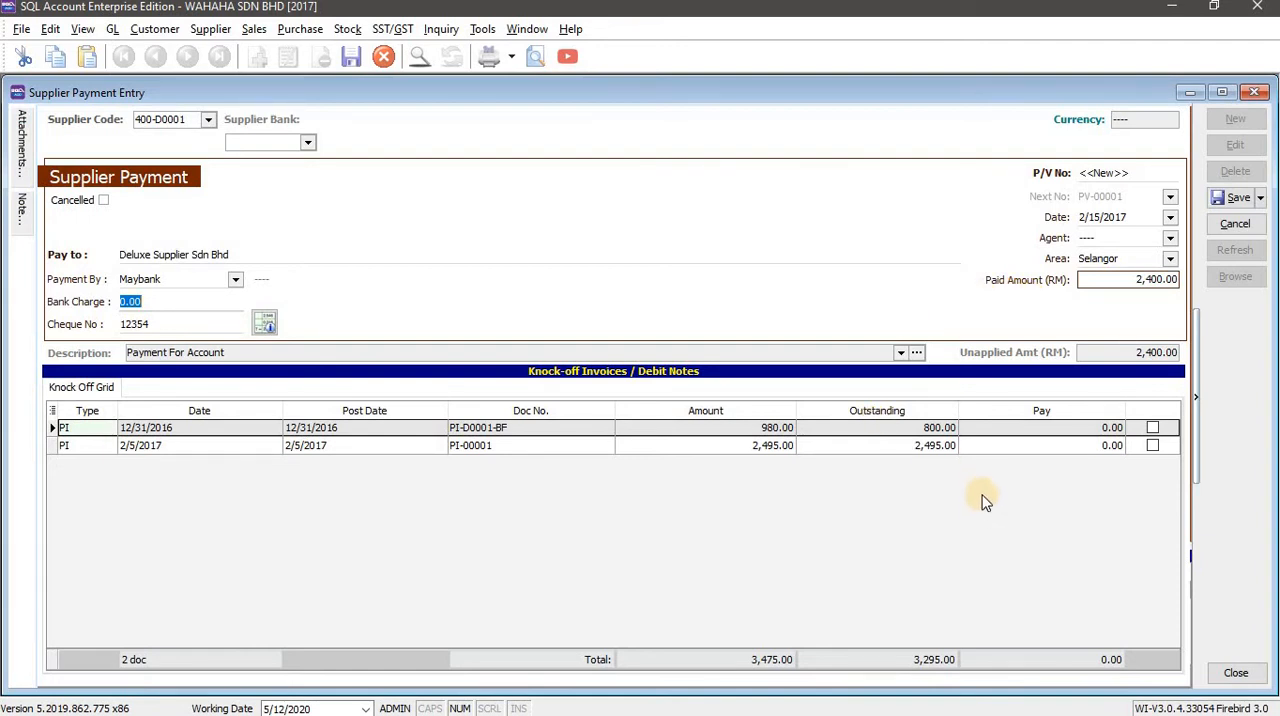
# Review the workbook's knock-off instructions, try knocking off PI-D0001-BF and PI-00001 together, and clear both selections.
pyautogui.hotkey('alt', 'Tab')
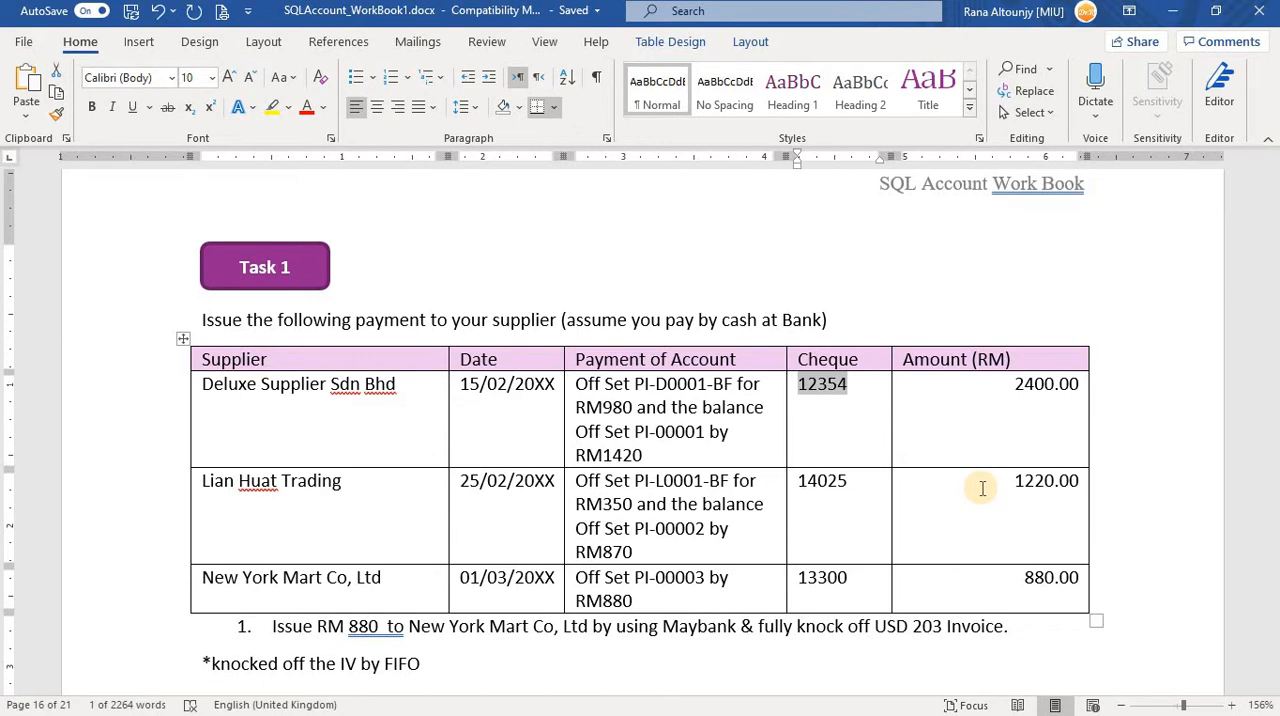
pyautogui.scroll(-1, 580, 460)
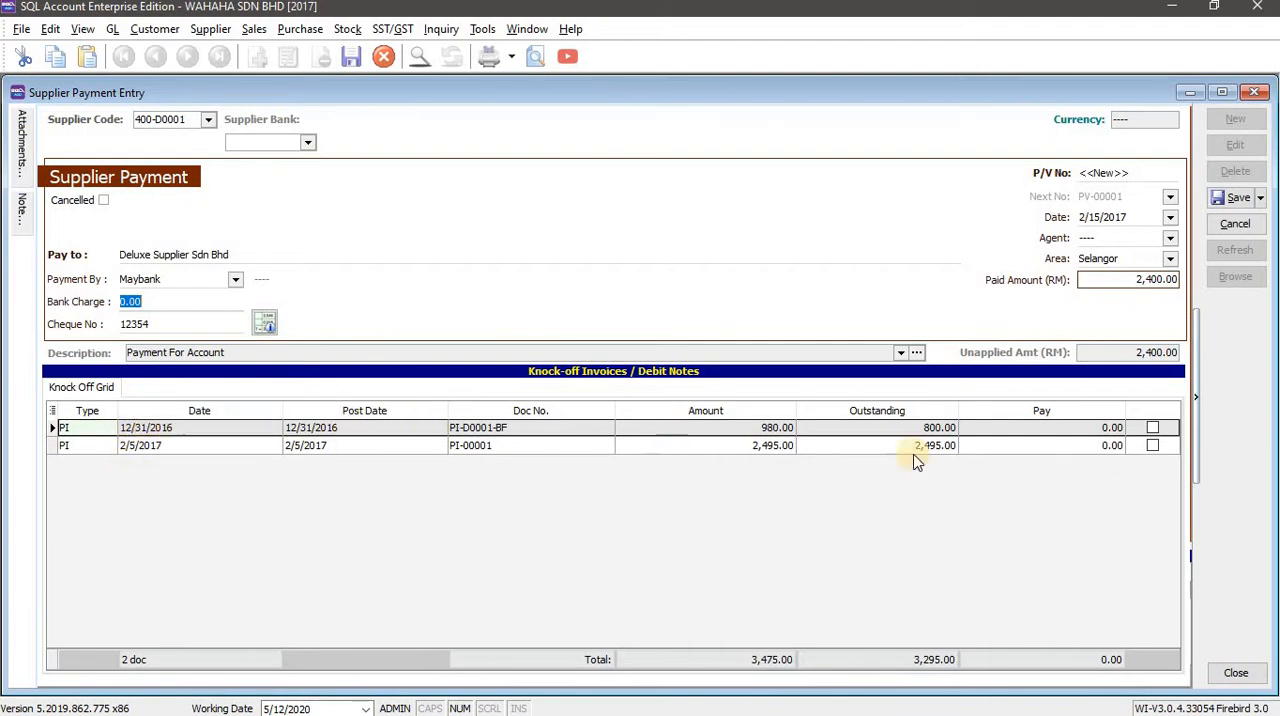
pyautogui.click(1152, 428)
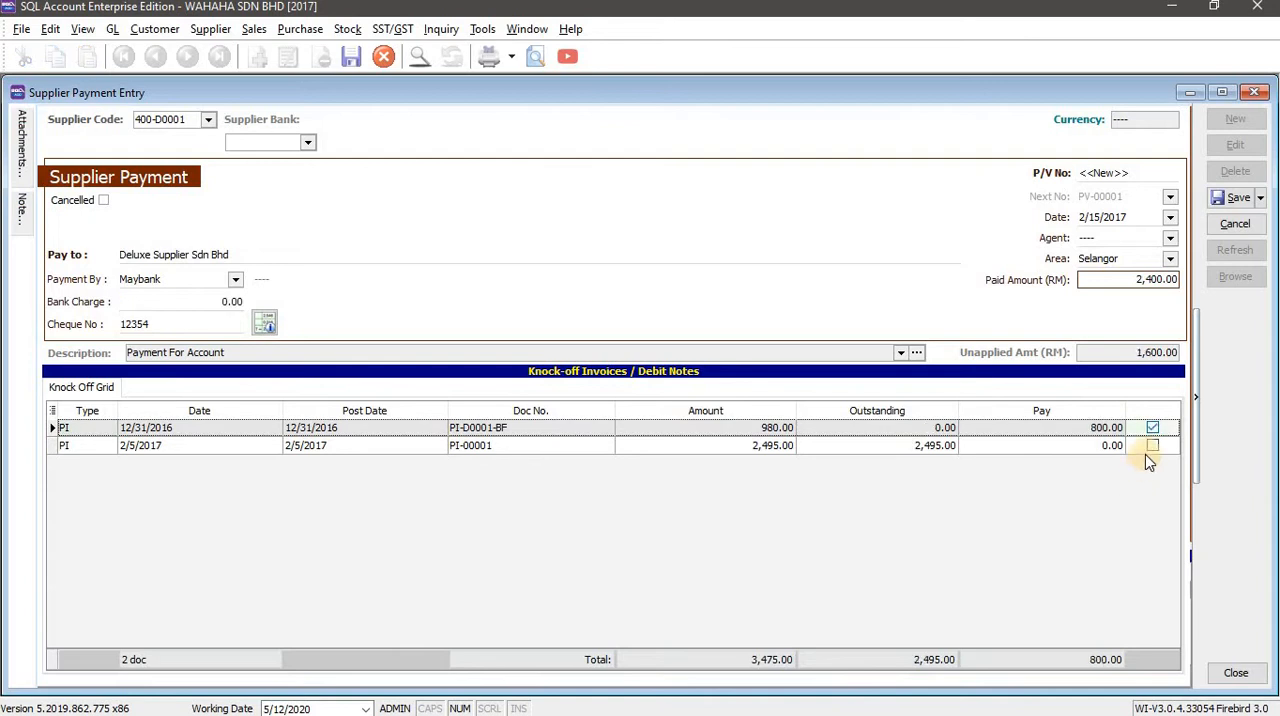
pyautogui.click(1152, 446)
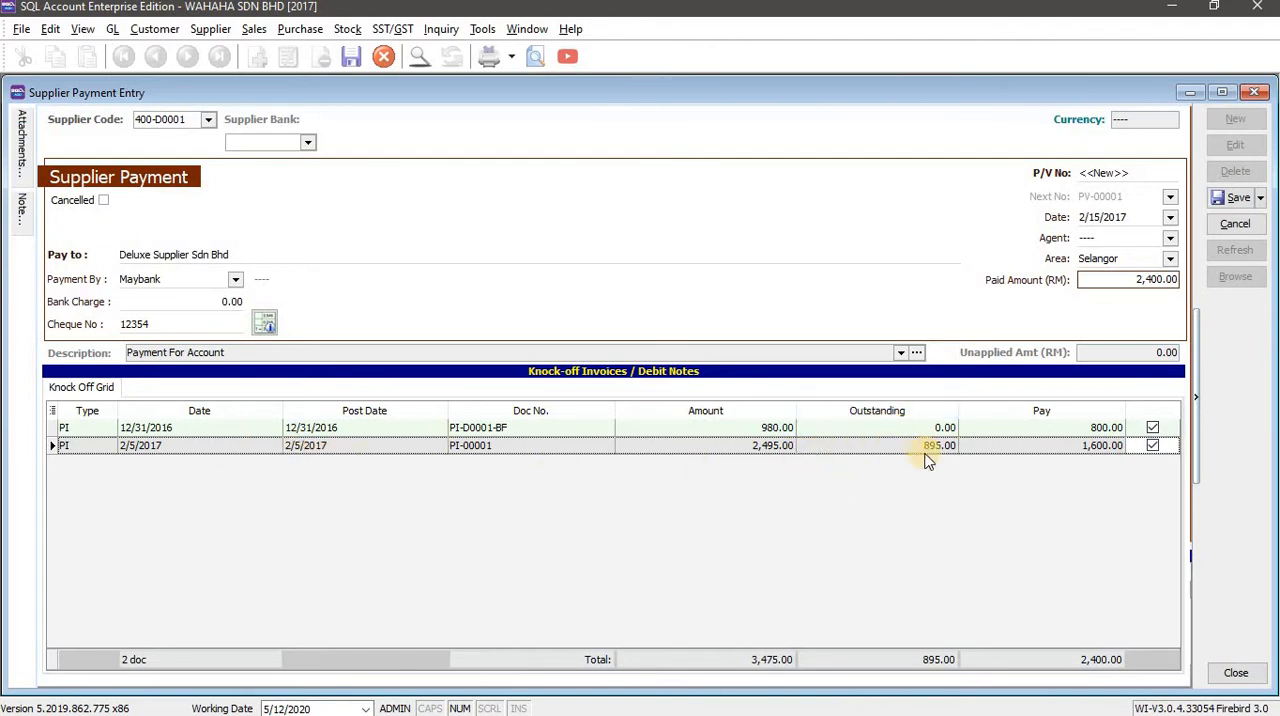
pyautogui.click(1153, 446)
pyautogui.click(1153, 428)
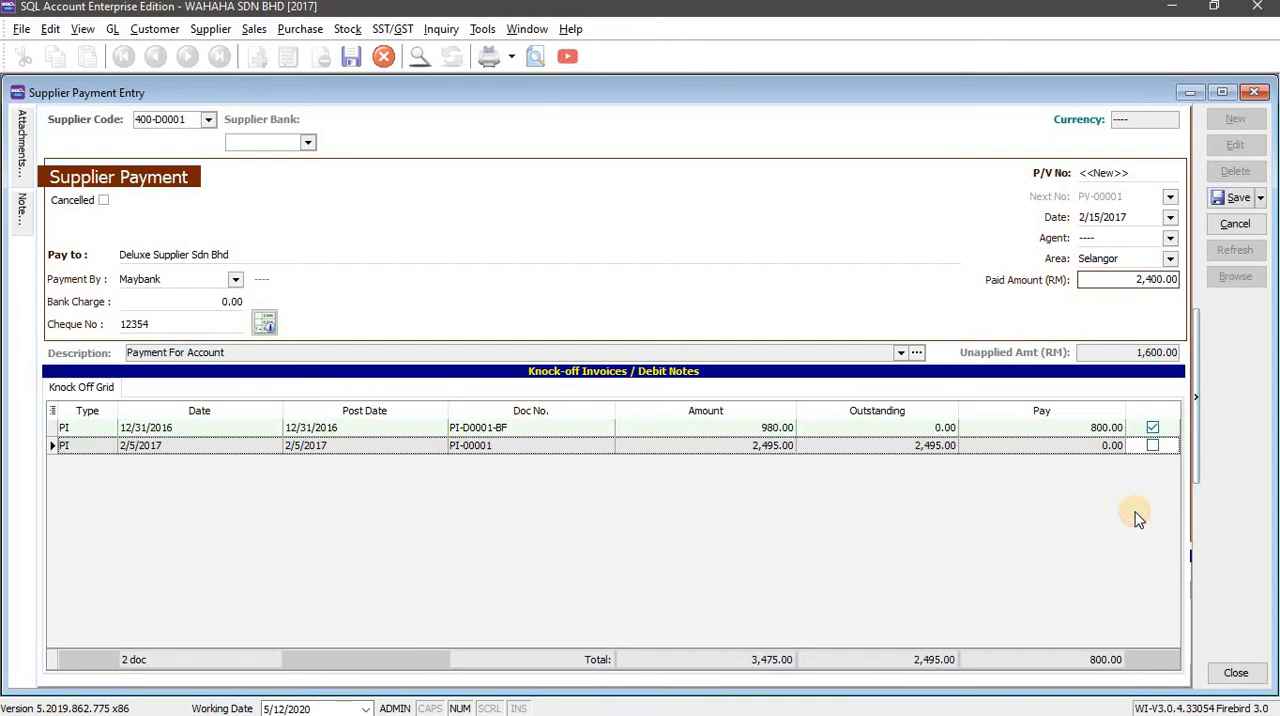
# Try applying the payment to PI-00001 ahead of the older invoice, and clear that knock-off.
pyautogui.click(1153, 446)
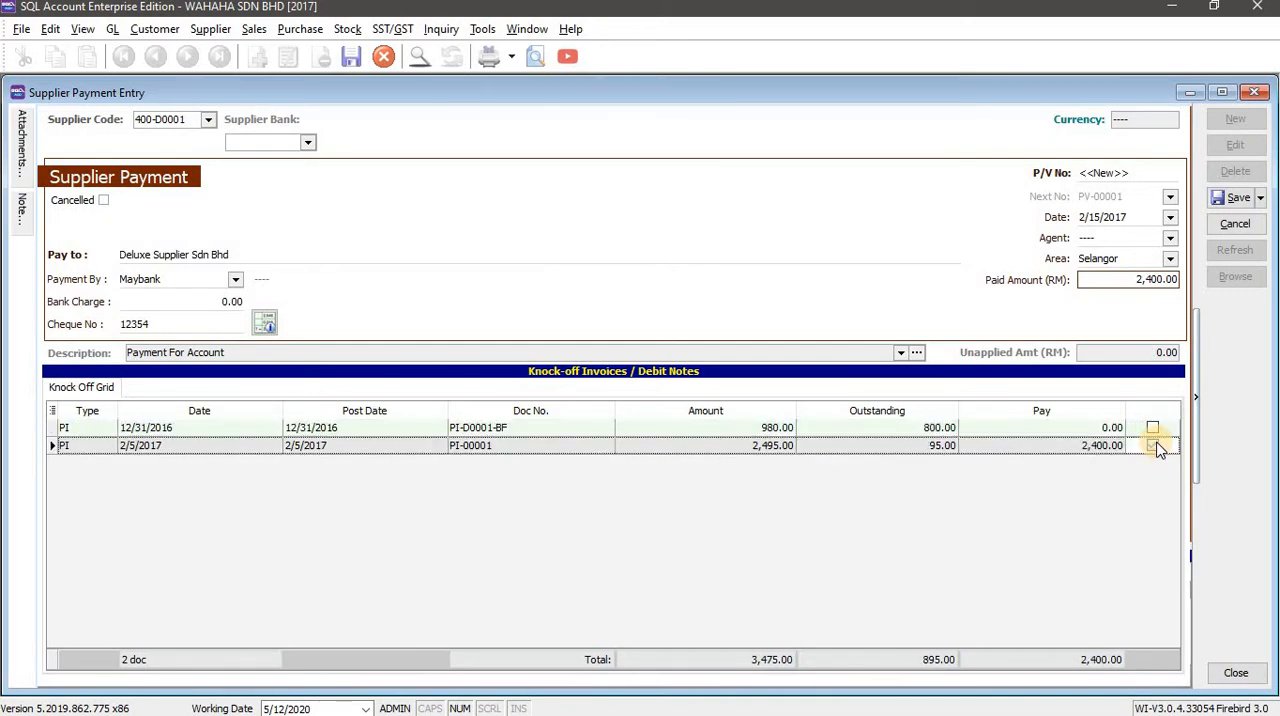
pyautogui.click(1154, 429)
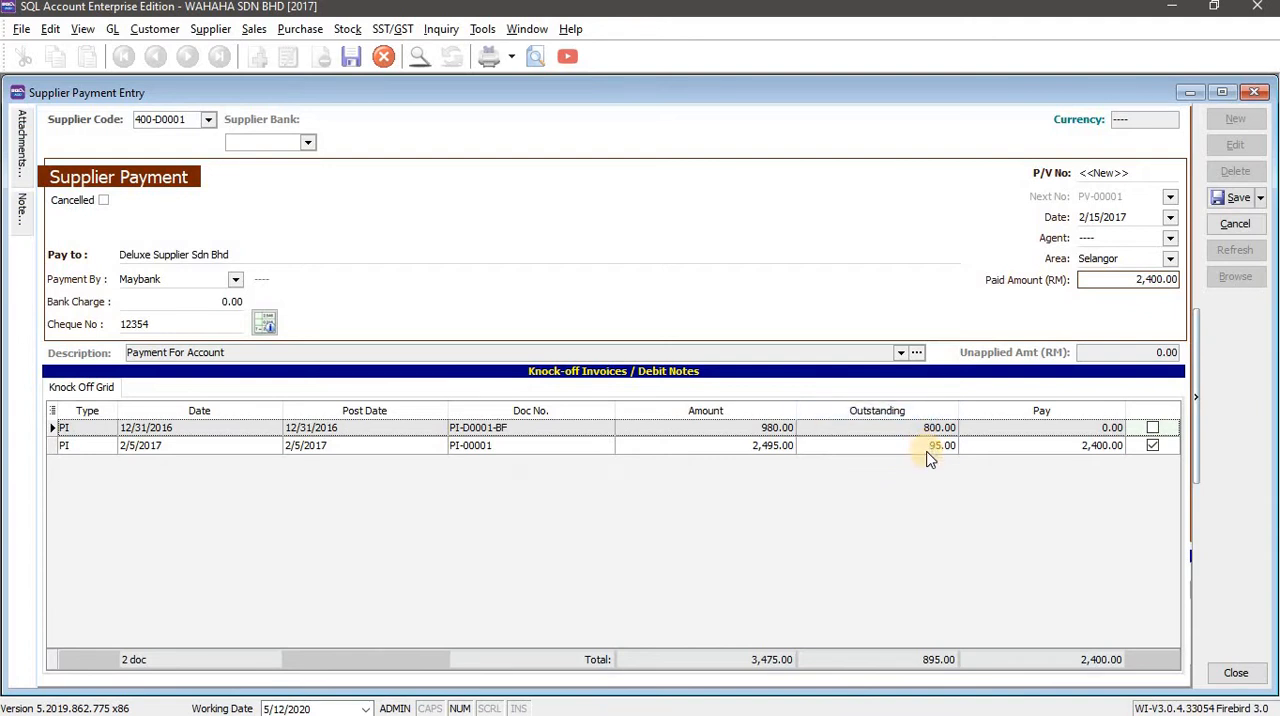
pyautogui.click(1152, 446)
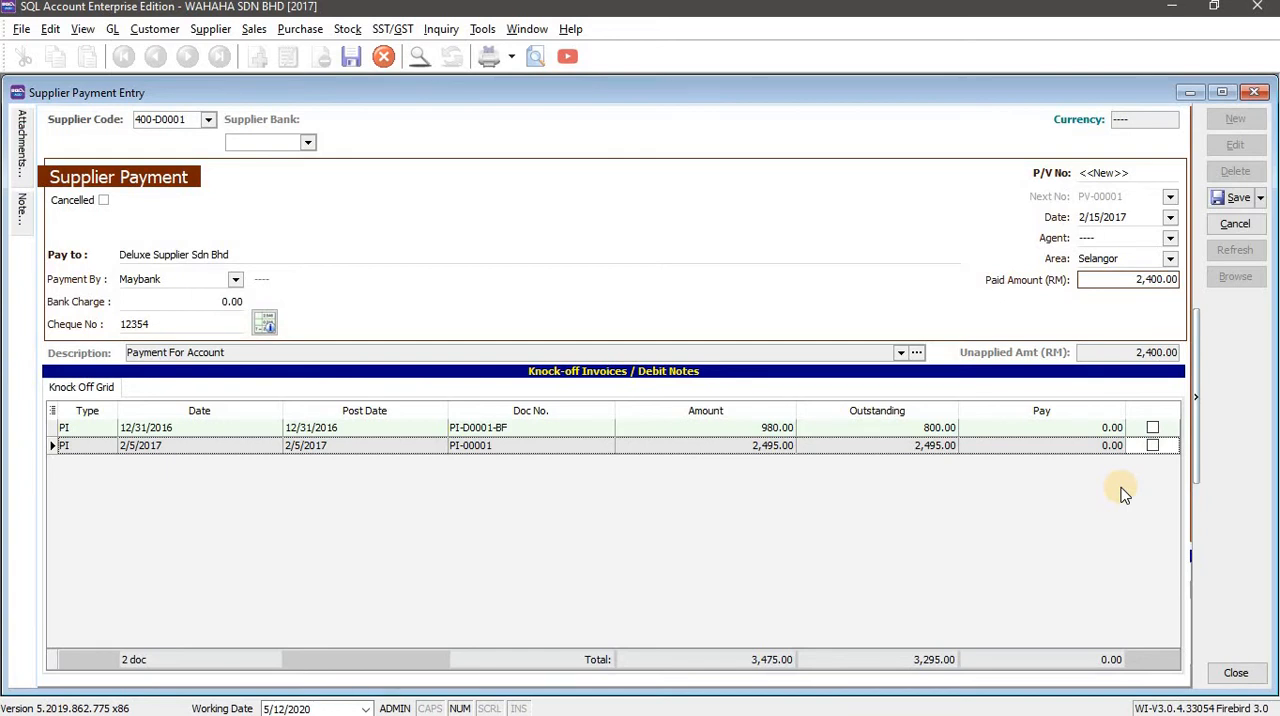
# Knock off PI-D0001-BF first and PI-00001 second against the payment, and save the supplier payment.
pyautogui.click(1154, 428)
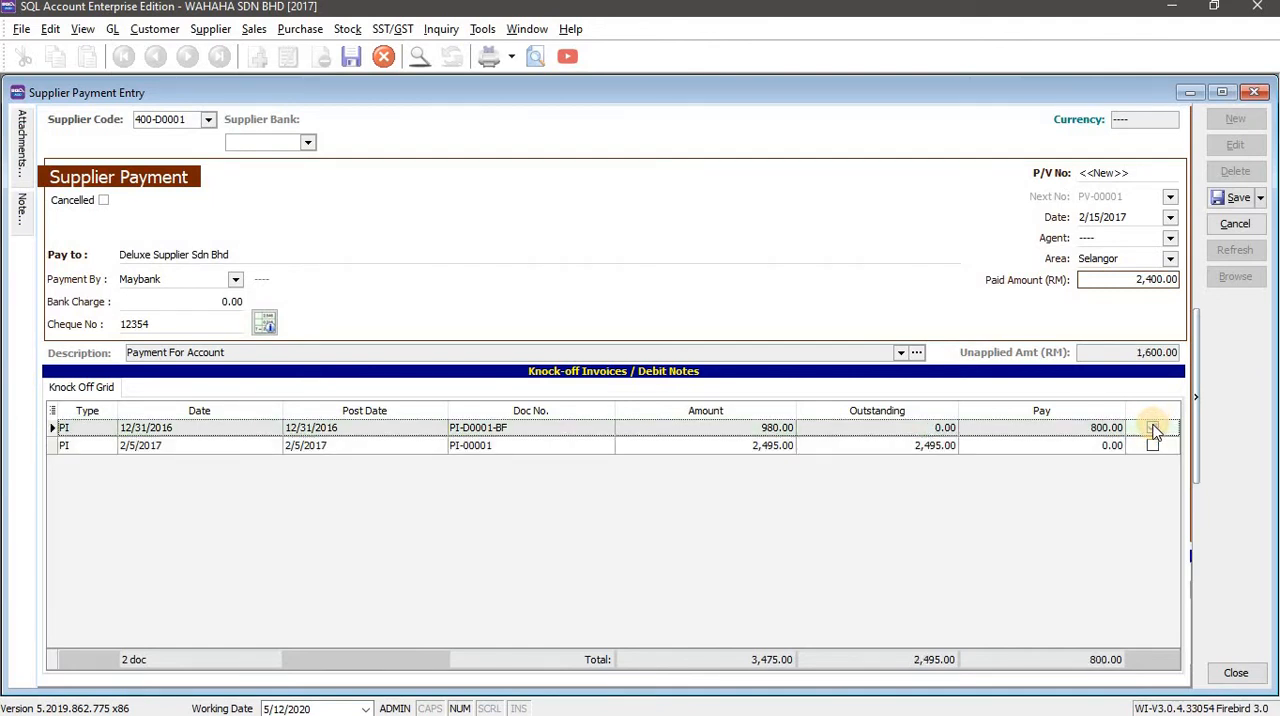
pyautogui.click(1153, 446)
pyautogui.click(1229, 203)
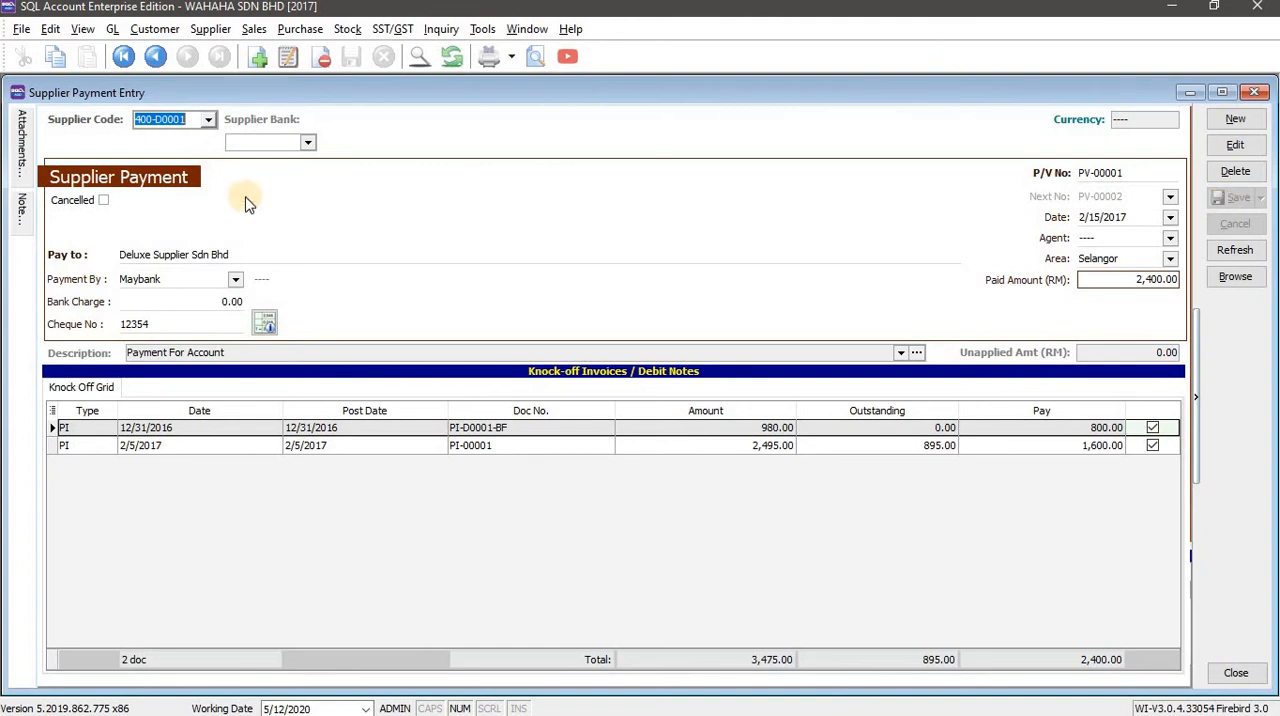
# Start a new supplier payment for Lian Huat Trading, the second supplier in the workbook's Task 1 table.
pyautogui.click(1237, 118)
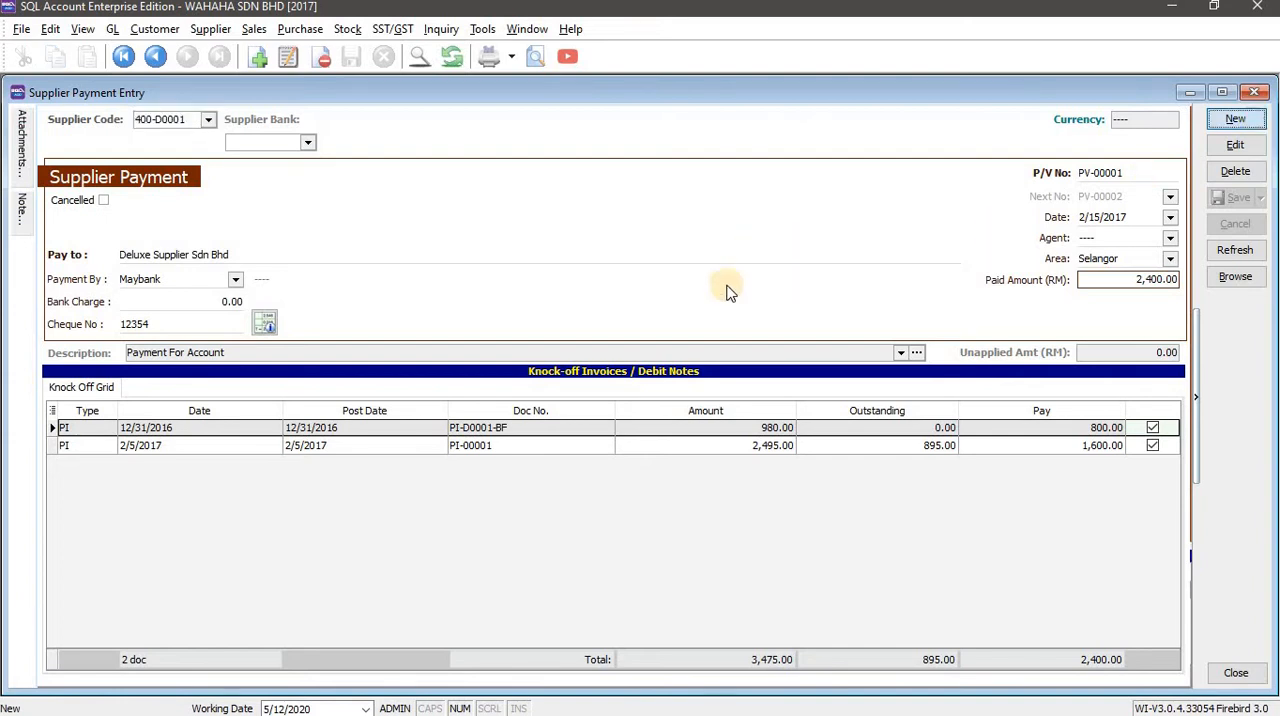
pyautogui.hotkey('alt', 'Tab')
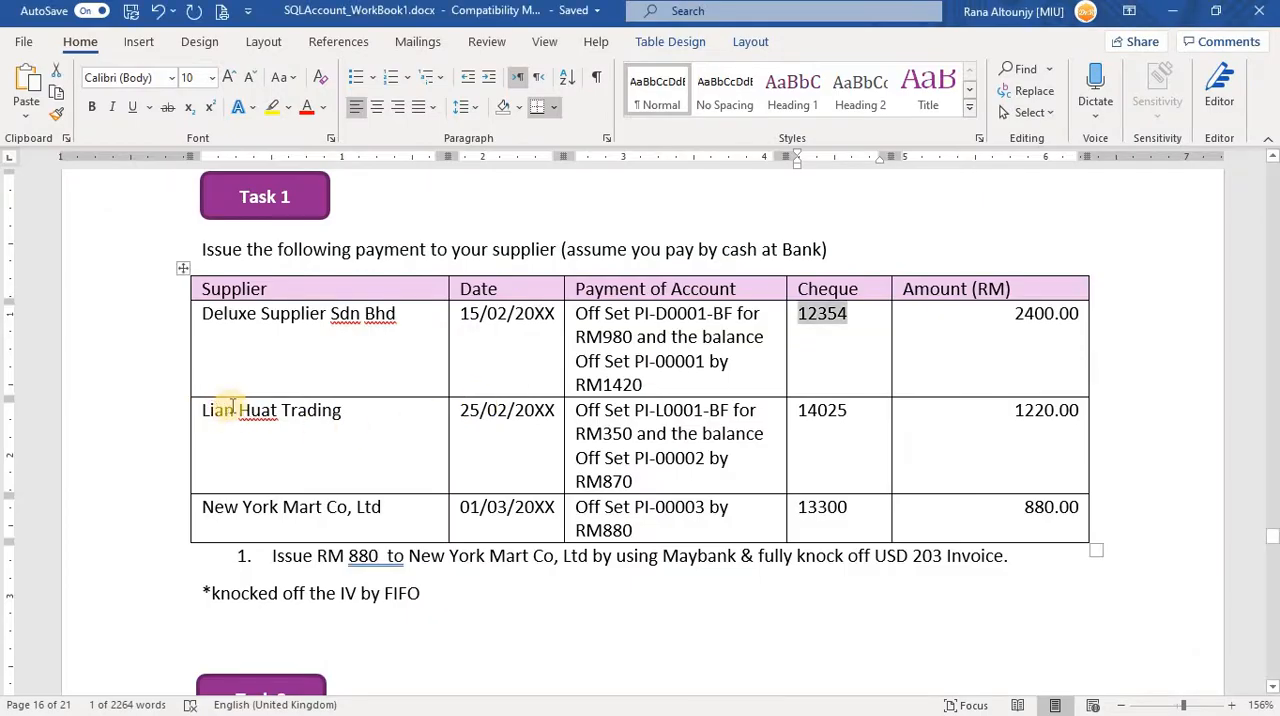
pyautogui.hotkey('alt', 'Tab')
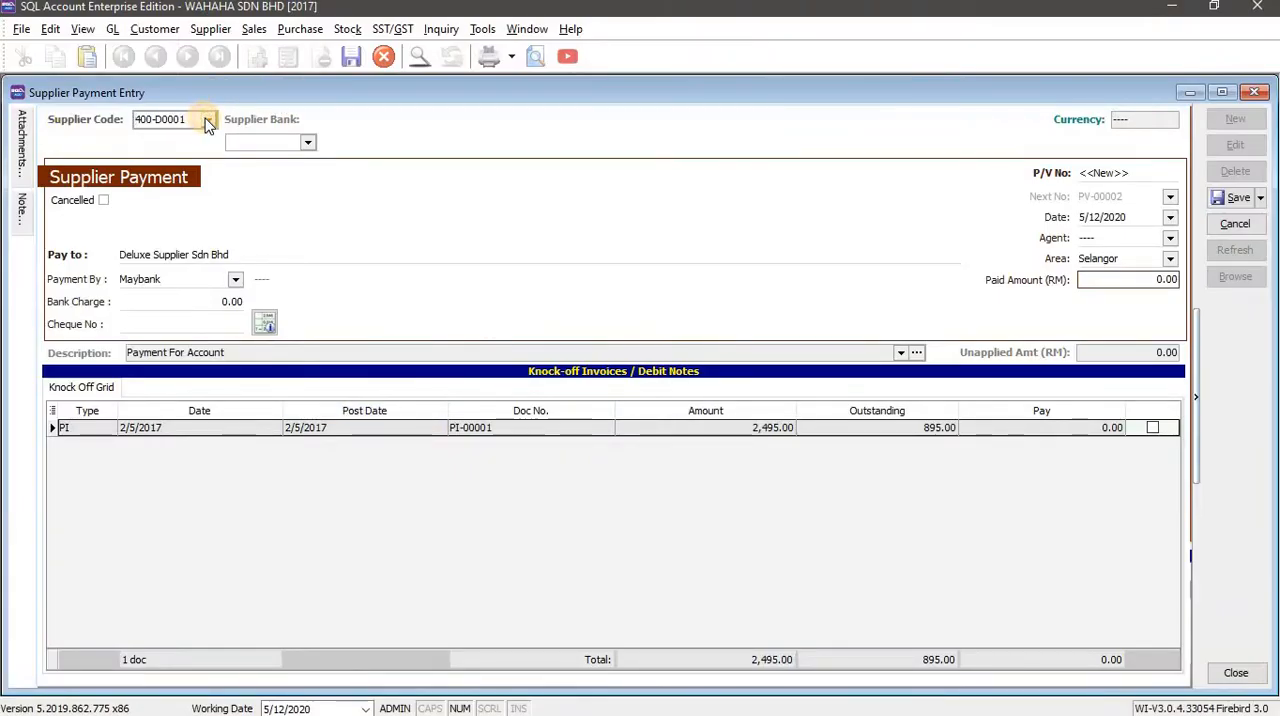
pyautogui.click(208, 119)
pyautogui.click(258, 192)
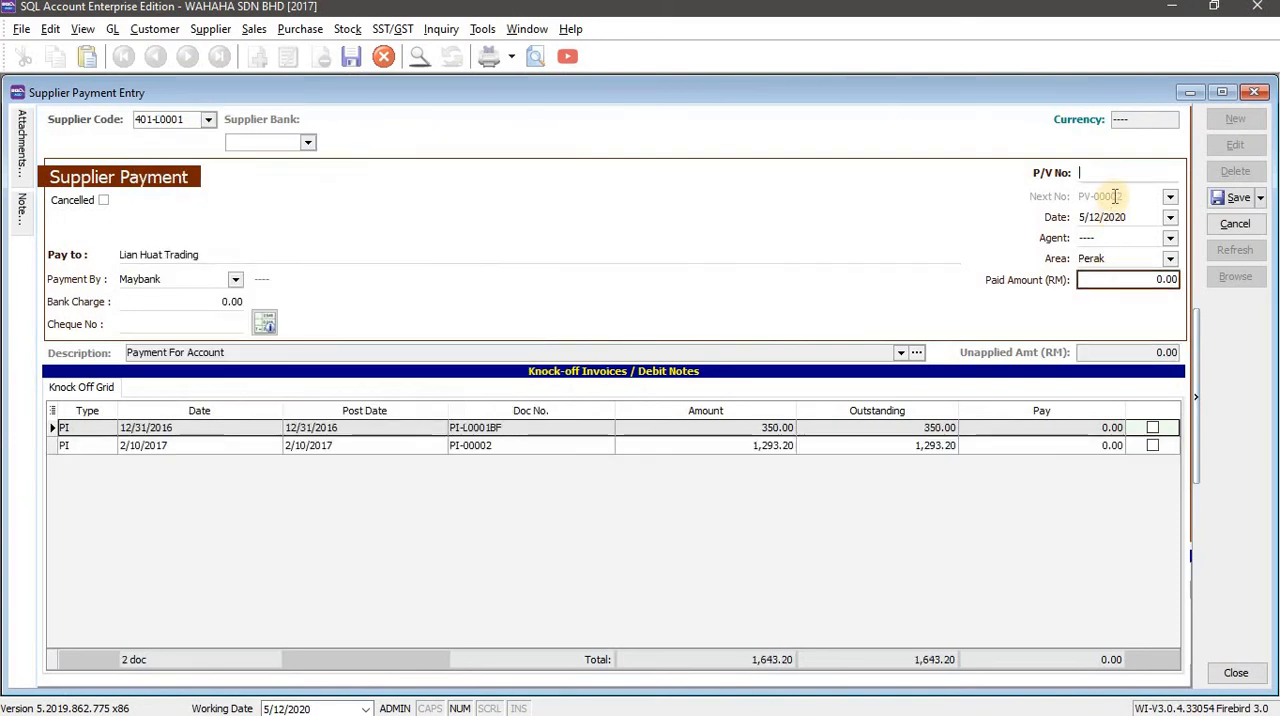
# Set the Lian Huat Trading payment's date to 2/25/2017, following the workbook's day and month.
pyautogui.hotkey('alt', 'Tab')
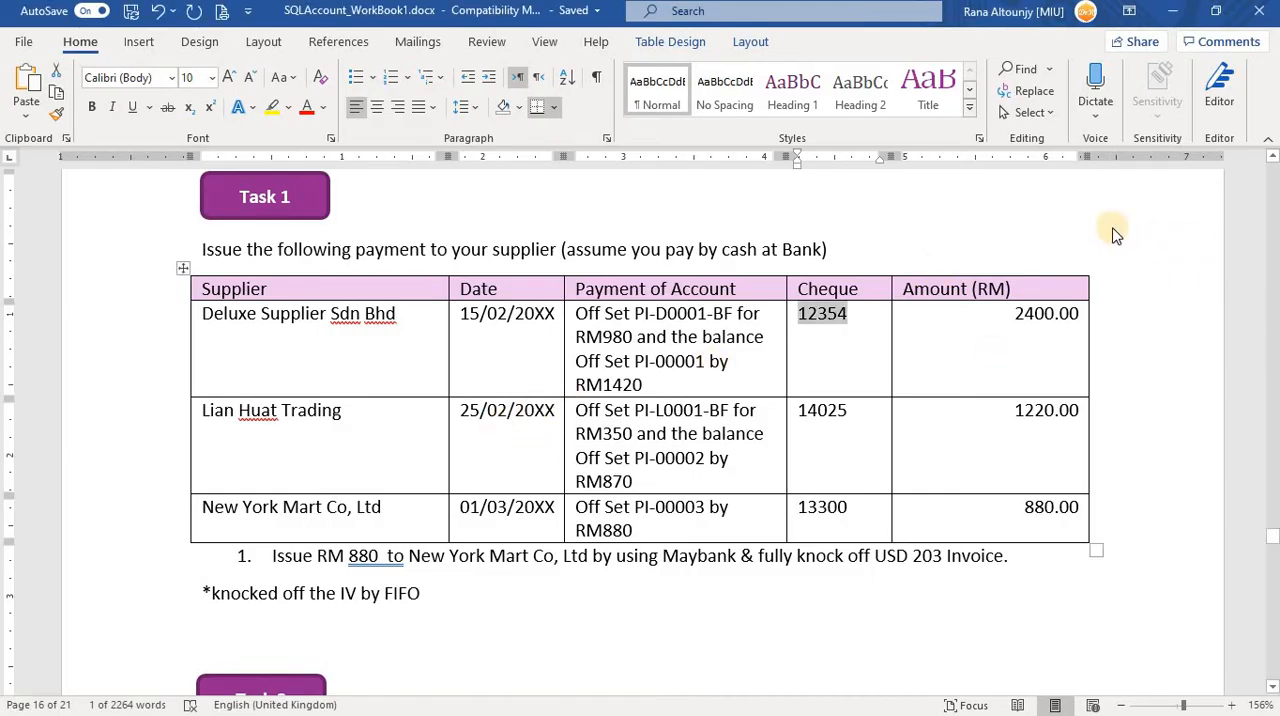
pyautogui.hotkey('alt', 'Tab')
pyautogui.click(1083, 217)
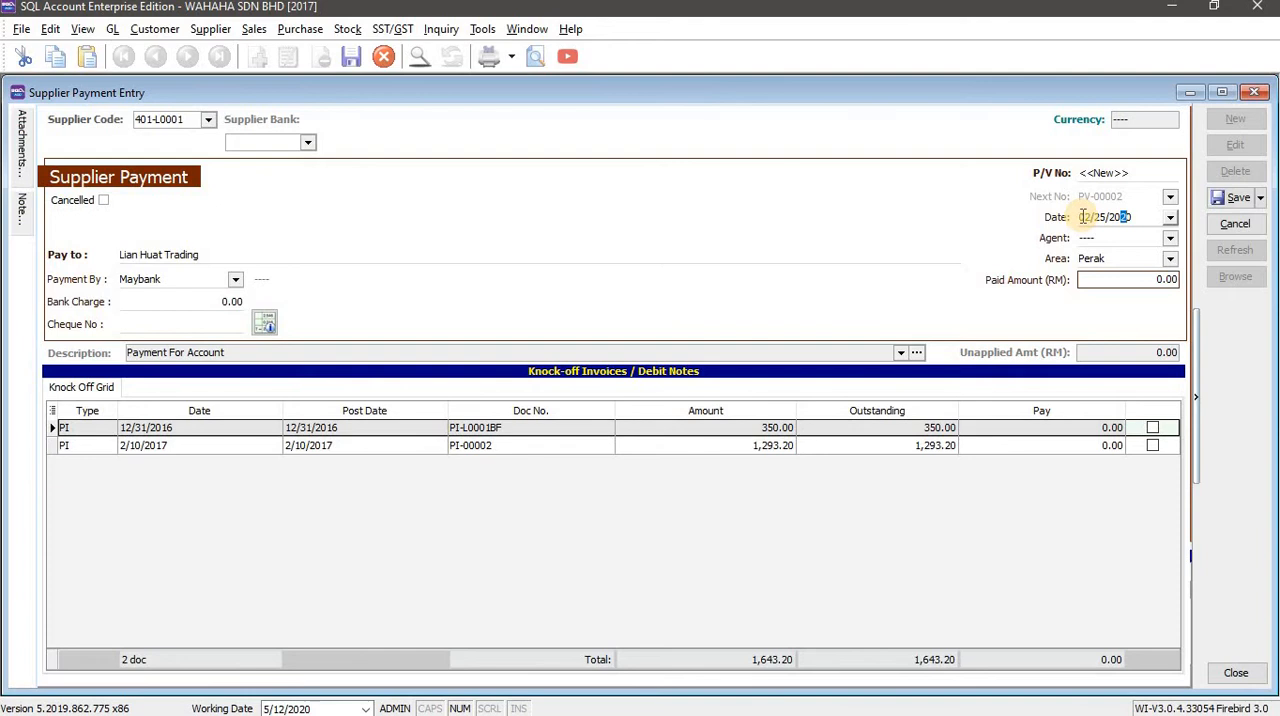
pyautogui.write('17')
pyautogui.press('Tab')
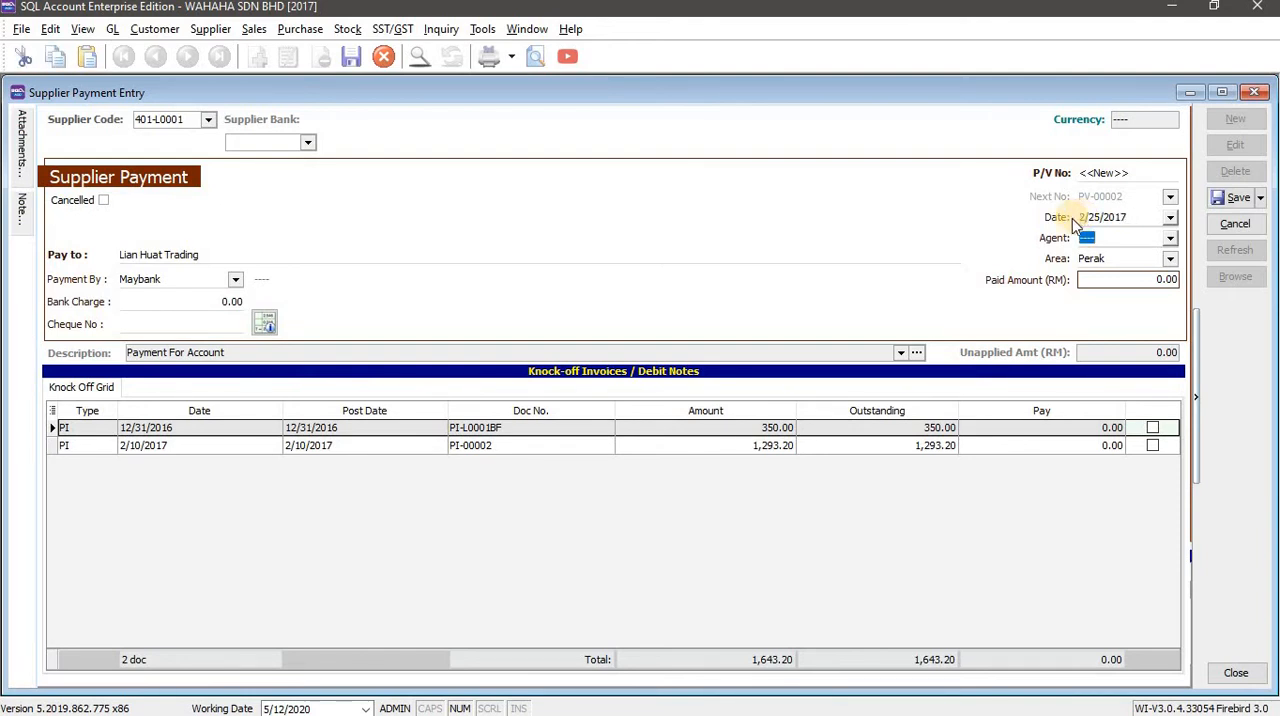
# Copy cheque number 14025 from the workbook's Lian Huat Trading row into the SQL Account payment.
pyautogui.hotkey('alt', 'Tab')
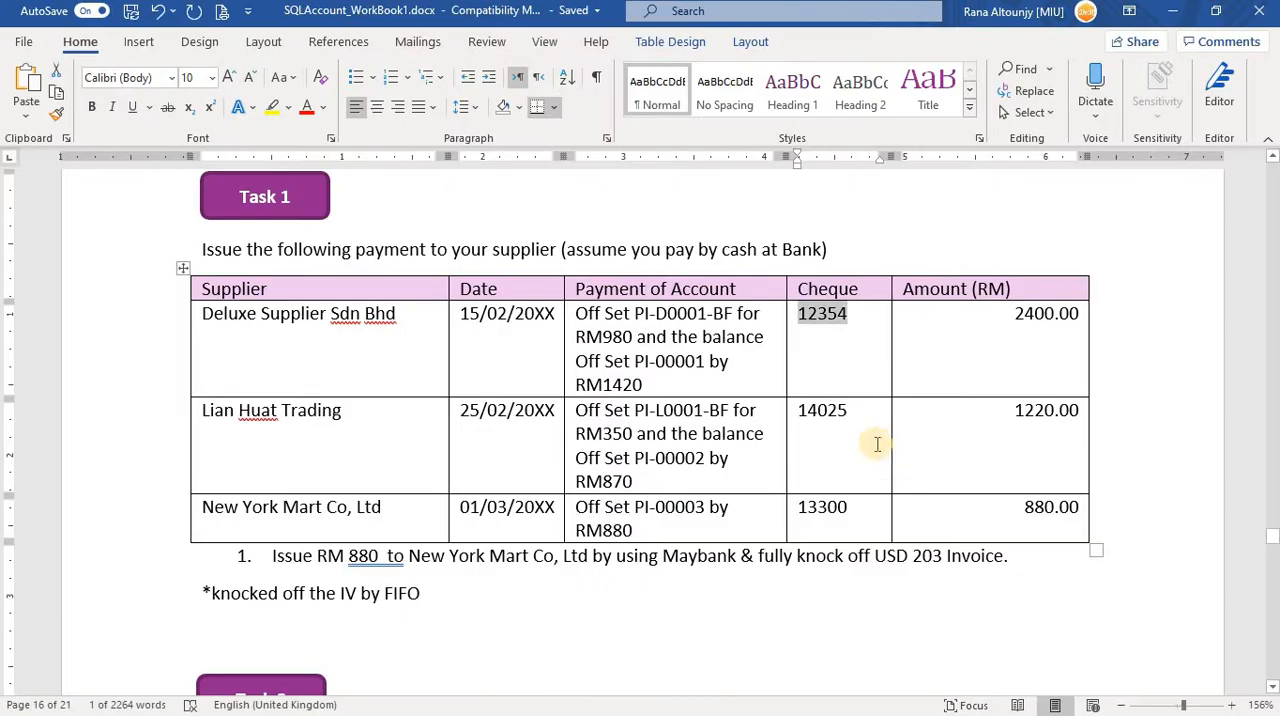
pyautogui.doubleClick(822, 410)
pyautogui.hotkey('ctrl', 'c')
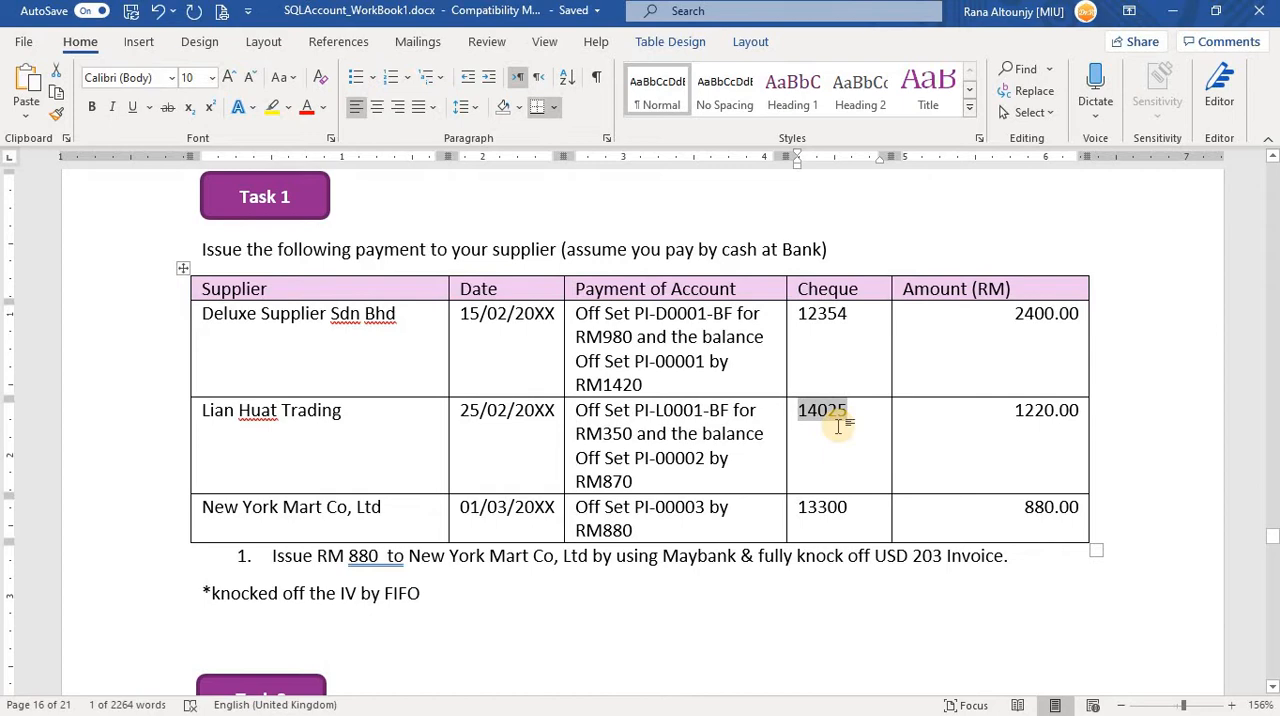
pyautogui.hotkey('alt', 'Tab')
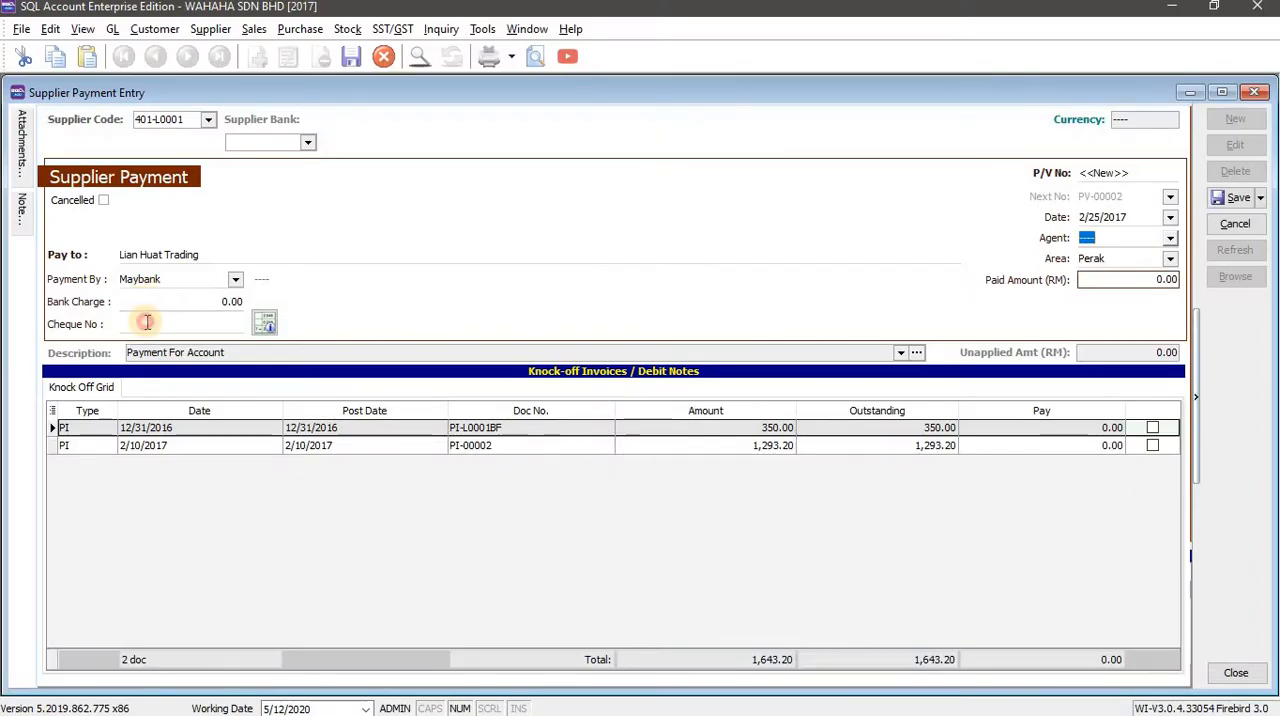
pyautogui.click(146, 321)
pyautogui.hotkey('ctrl', 'v')
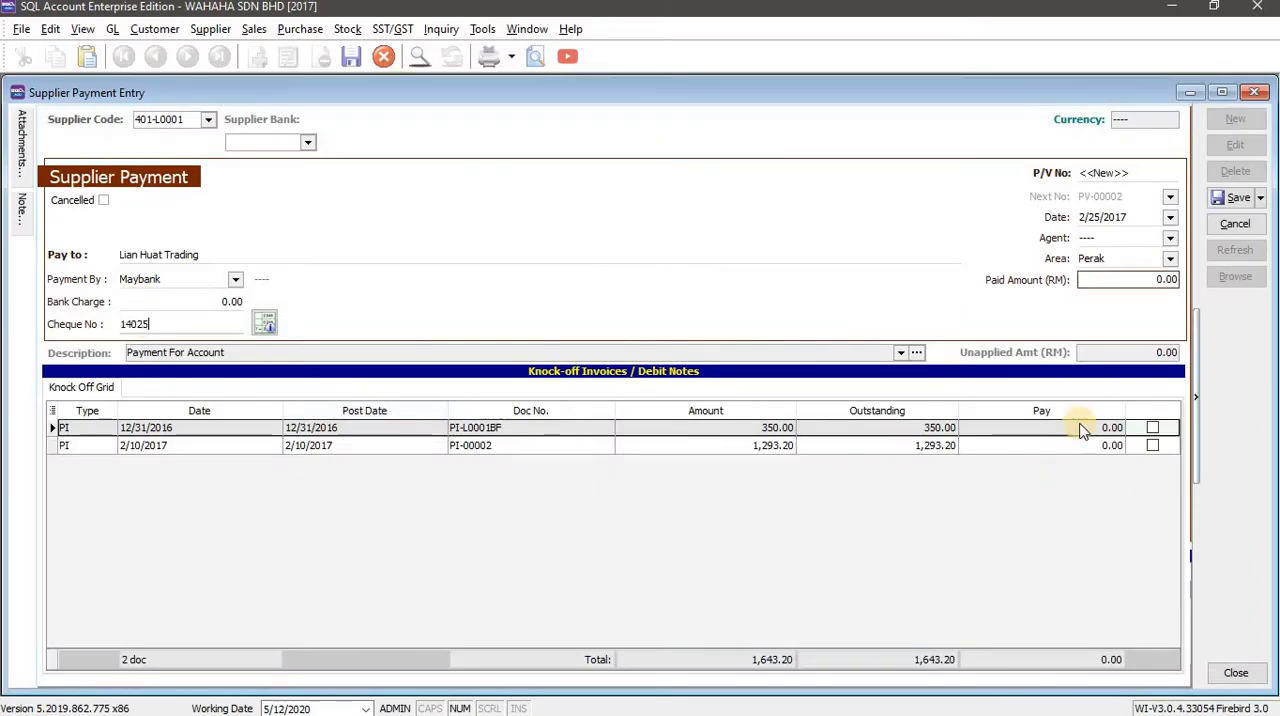
# Set the Lian Huat Trading payment's paid amount to RM 1220, as given in the workbook table.
pyautogui.click(1114, 279)
pyautogui.hotkey('alt', 'Tab')
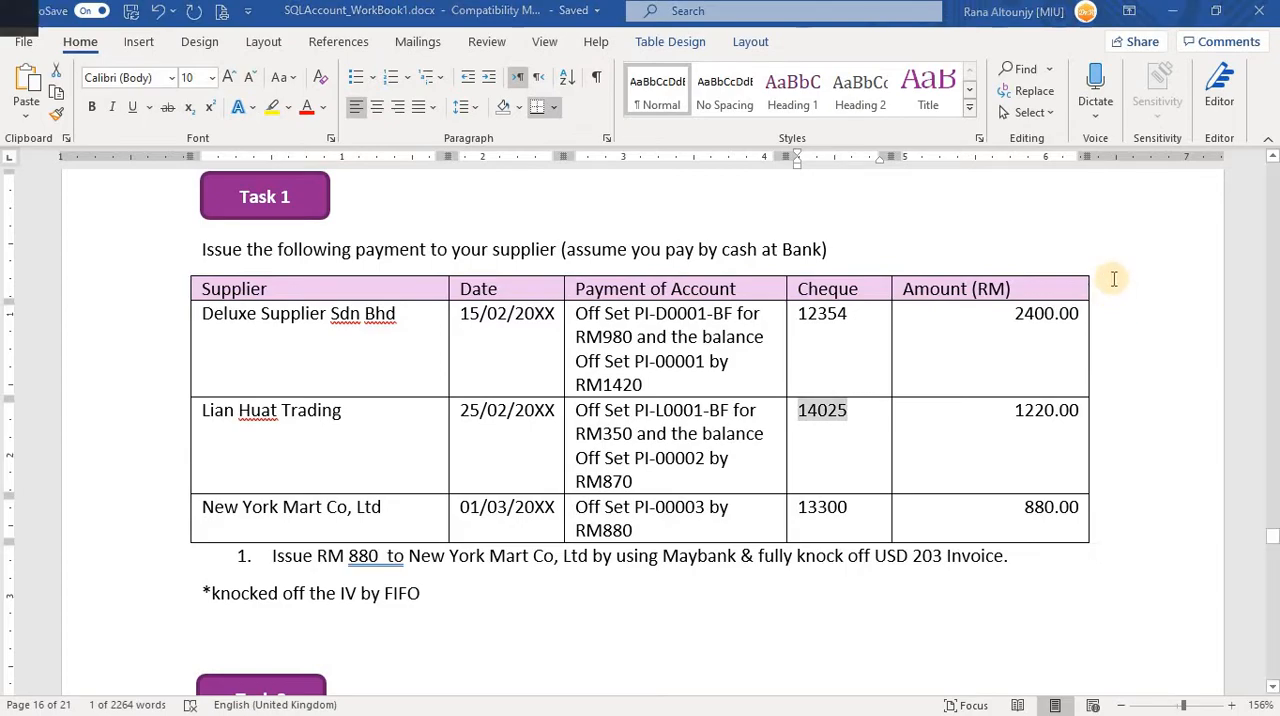
pyautogui.hotkey('alt', 'Tab')
pyautogui.write('1,2')
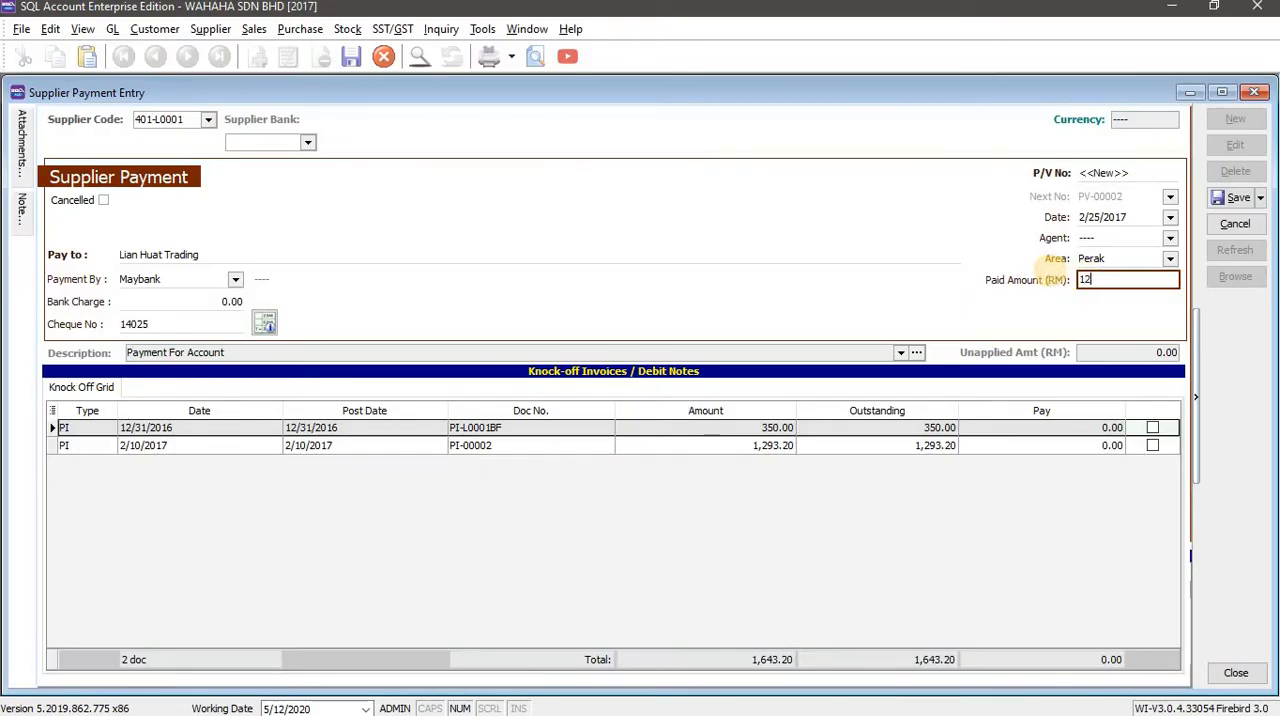
pyautogui.write('20')
pyautogui.press('Tab')
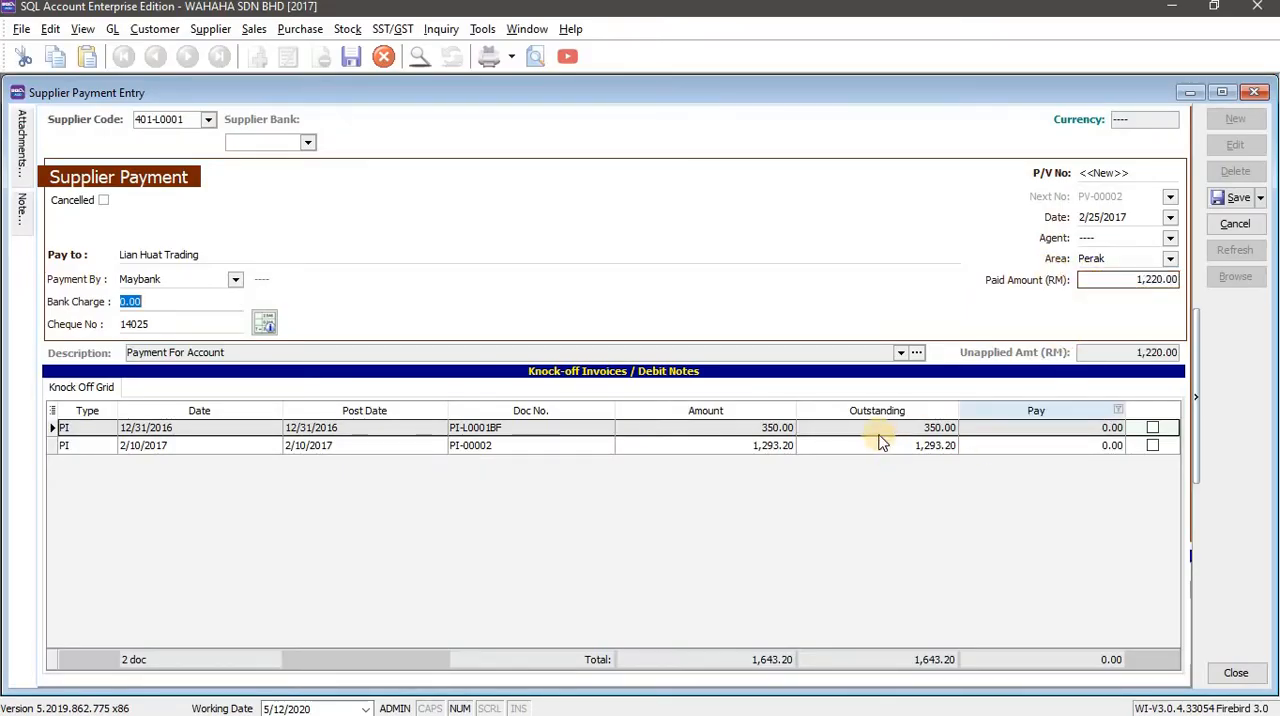
# Knock off PI-L0001BF first and PI-00002 second against the Lian Huat Trading payment, and save it.
pyautogui.hotkey('alt', 'Tab')
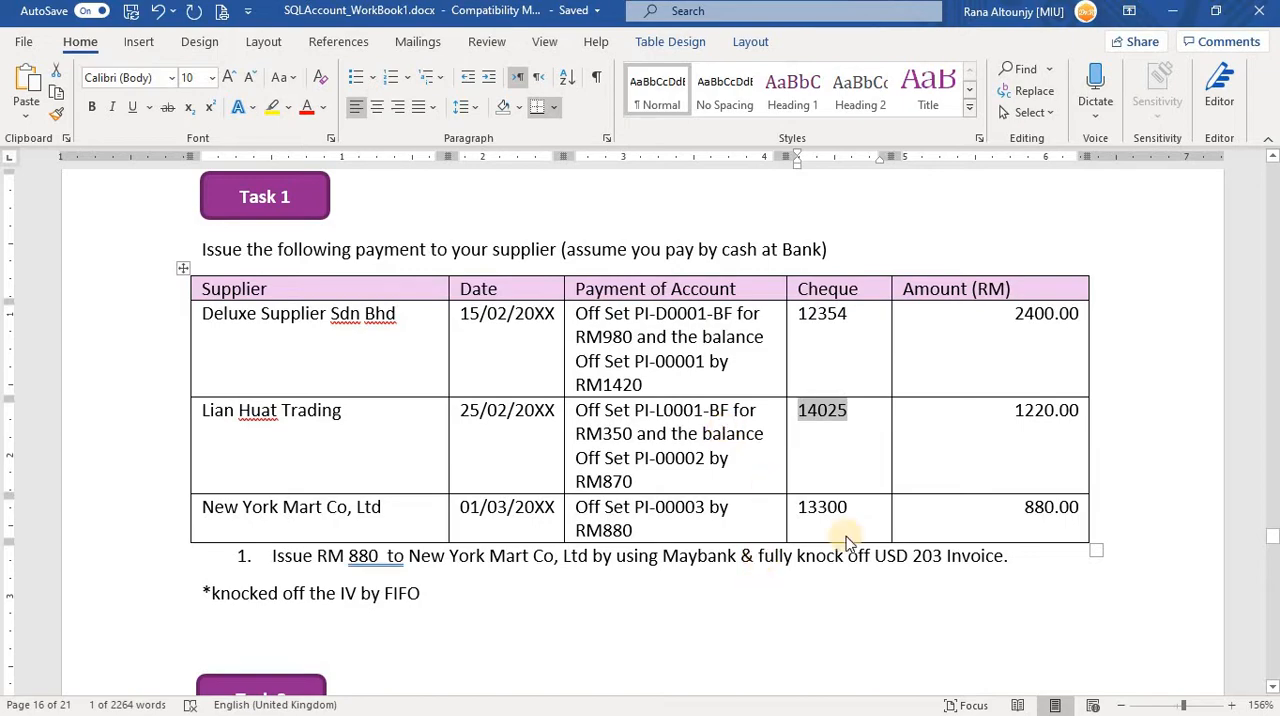
pyautogui.hotkey('alt', 'Tab')
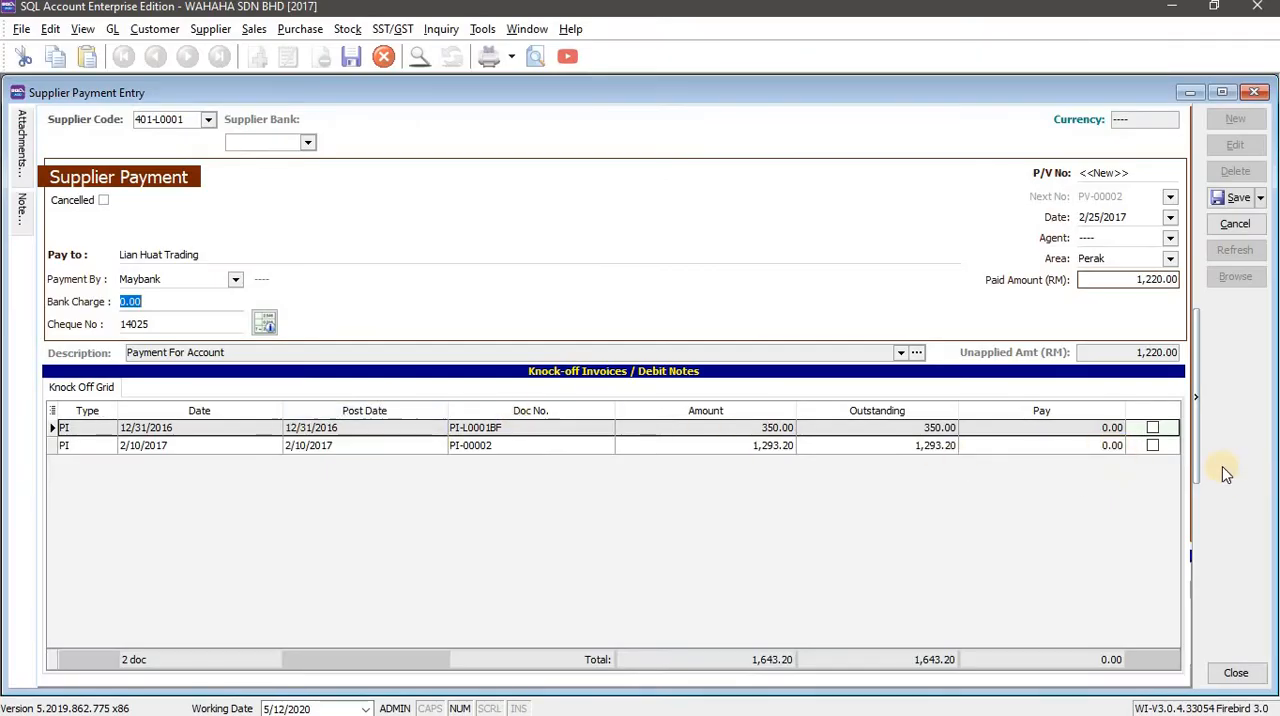
pyautogui.click(1153, 428)
pyautogui.click(1153, 446)
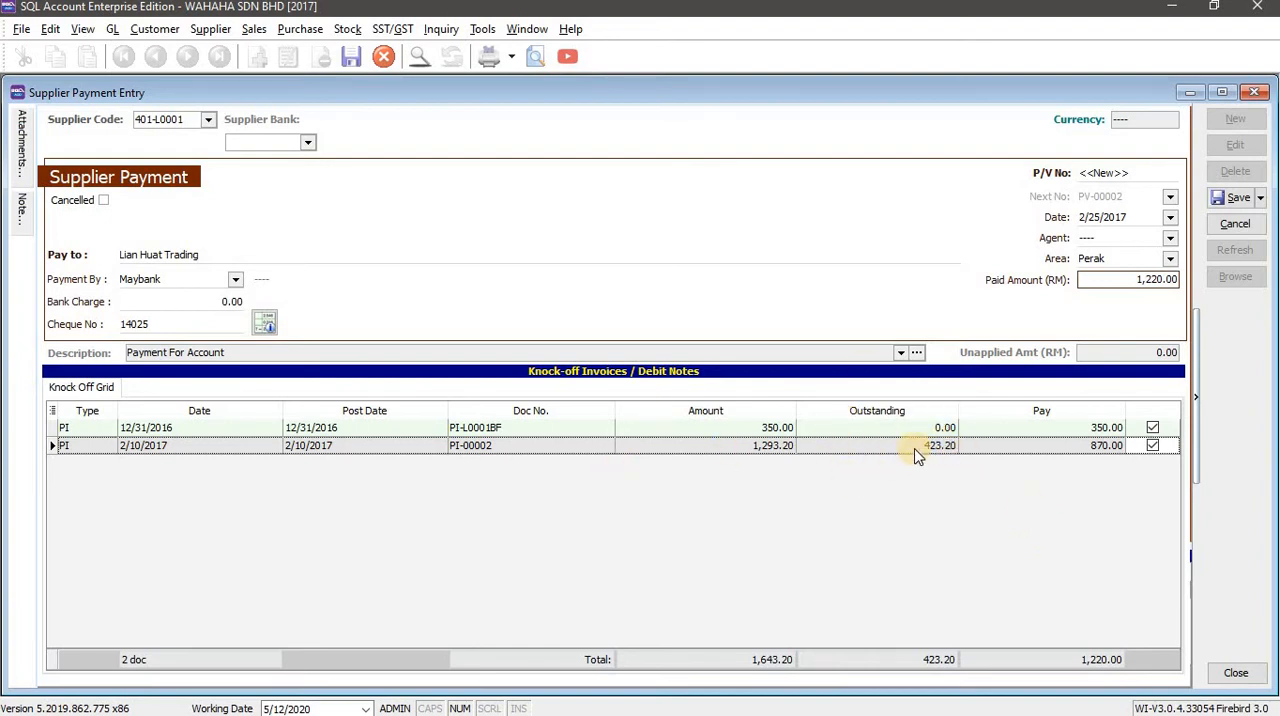
pyautogui.click(1250, 196)
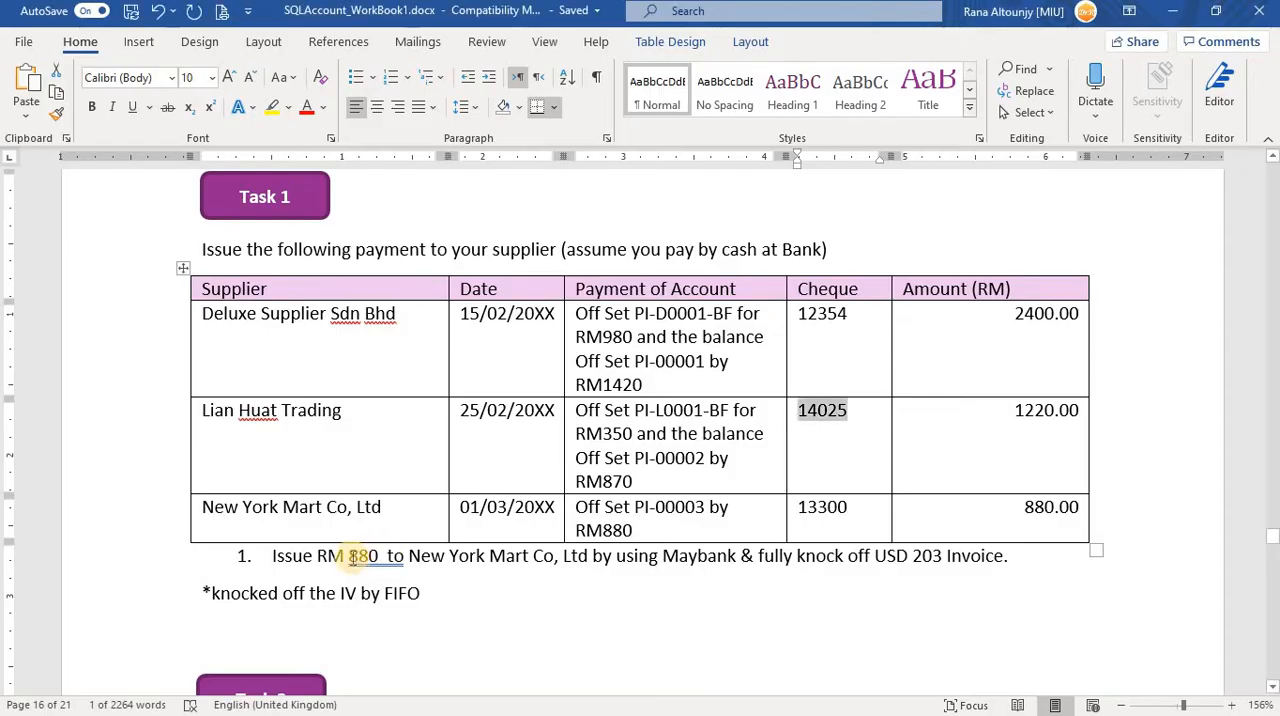
# Start a new supplier payment for New York Mart Co, Ltd, the last supplier in the Task 1 table.
pyautogui.scroll(-1, 222, 363)
pyautogui.scroll(-3, 385, 377)
pyautogui.hotkey('alt', 'Tab')
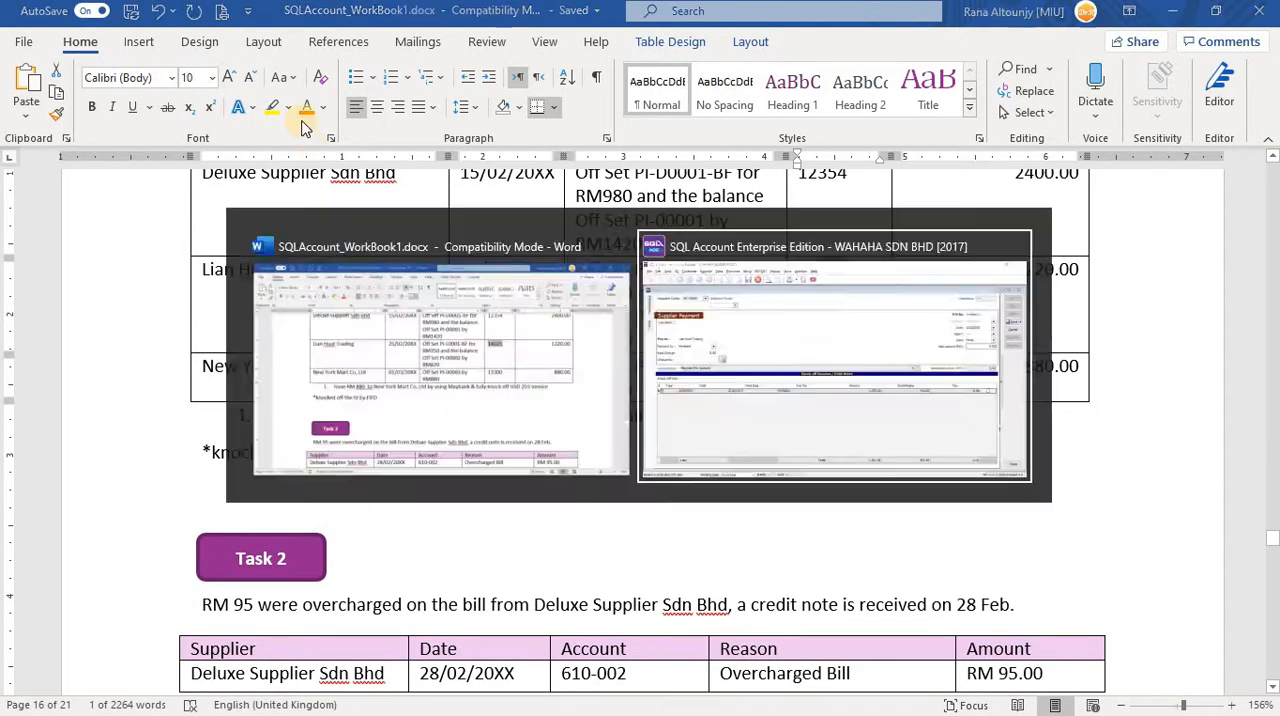
pyautogui.click(207, 119)
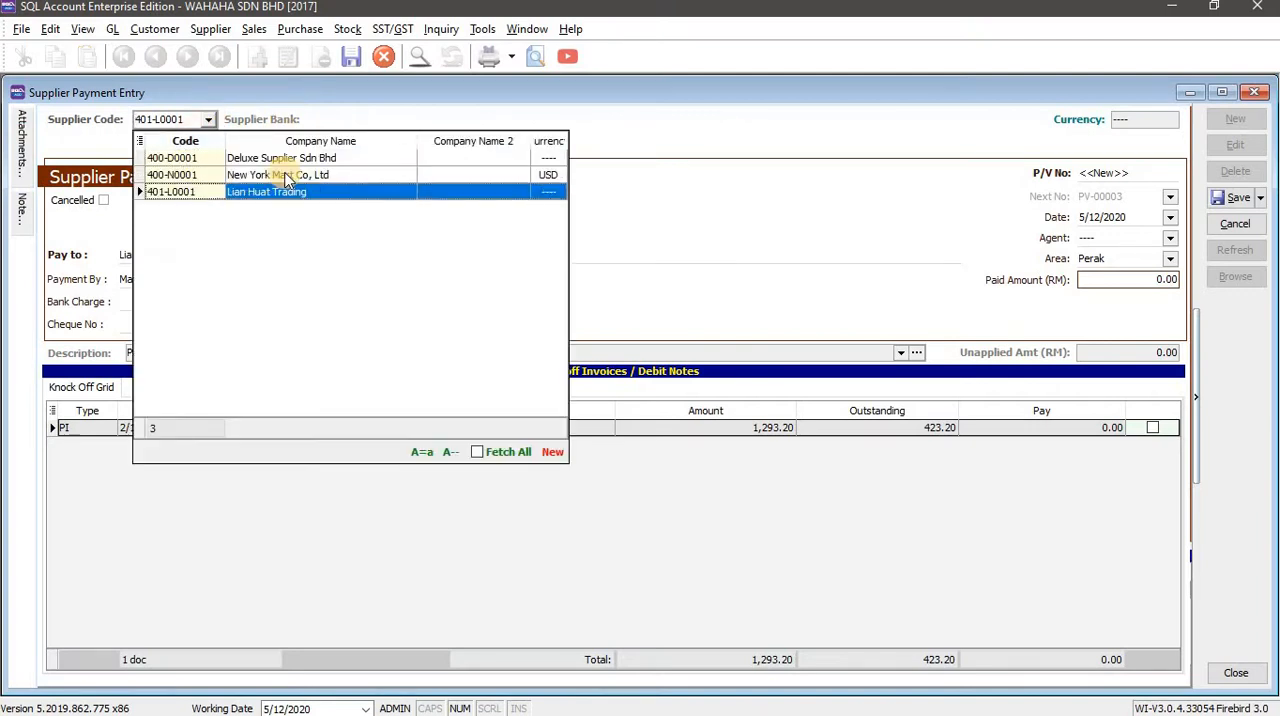
pyautogui.click(286, 174)
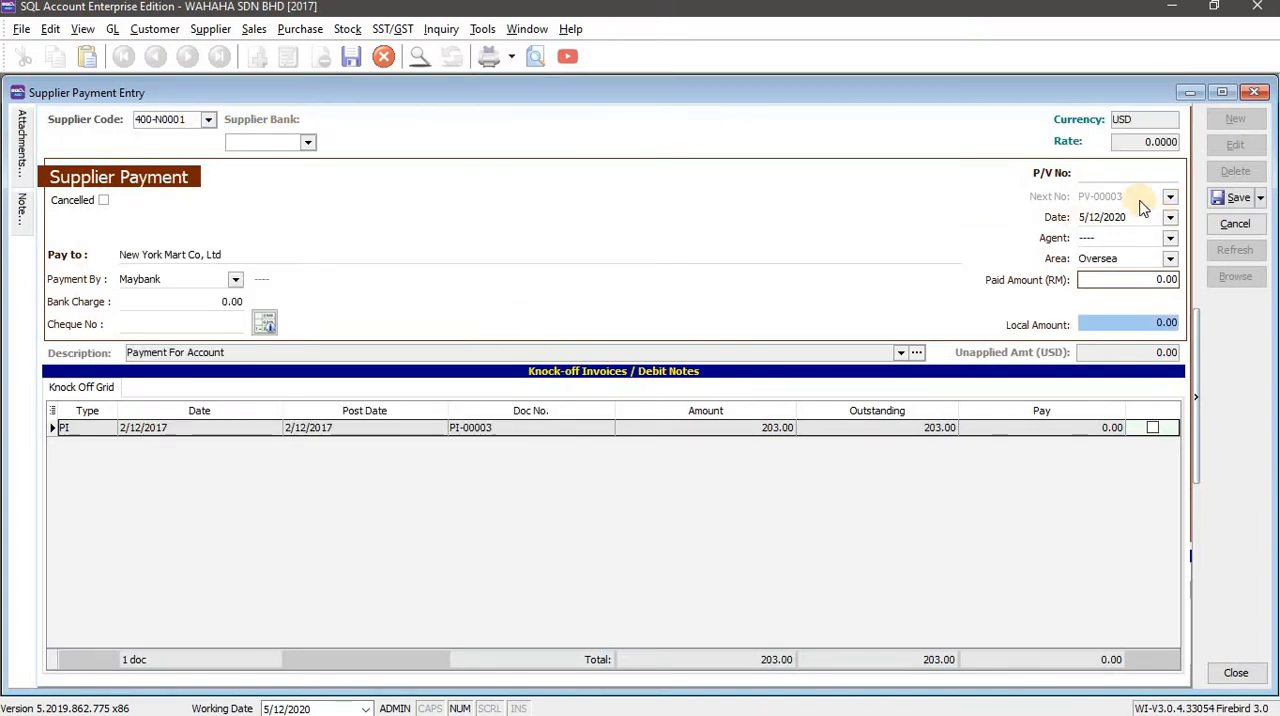
# Check the workbook's New York Mart row and set the payment's date to 3/1/2017.
pyautogui.hotkey('alt', 'Tab')
pyautogui.hotkey('alt', 'Tab')
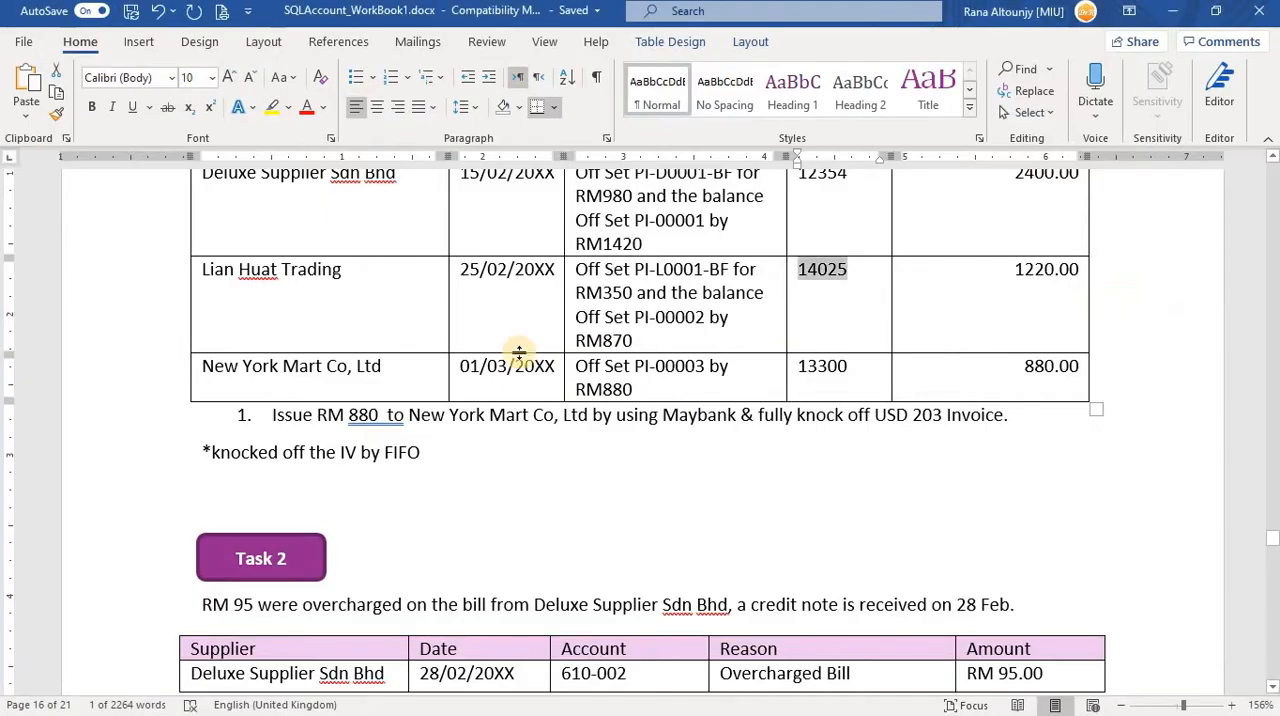
pyautogui.hotkey('alt', 'Tab')
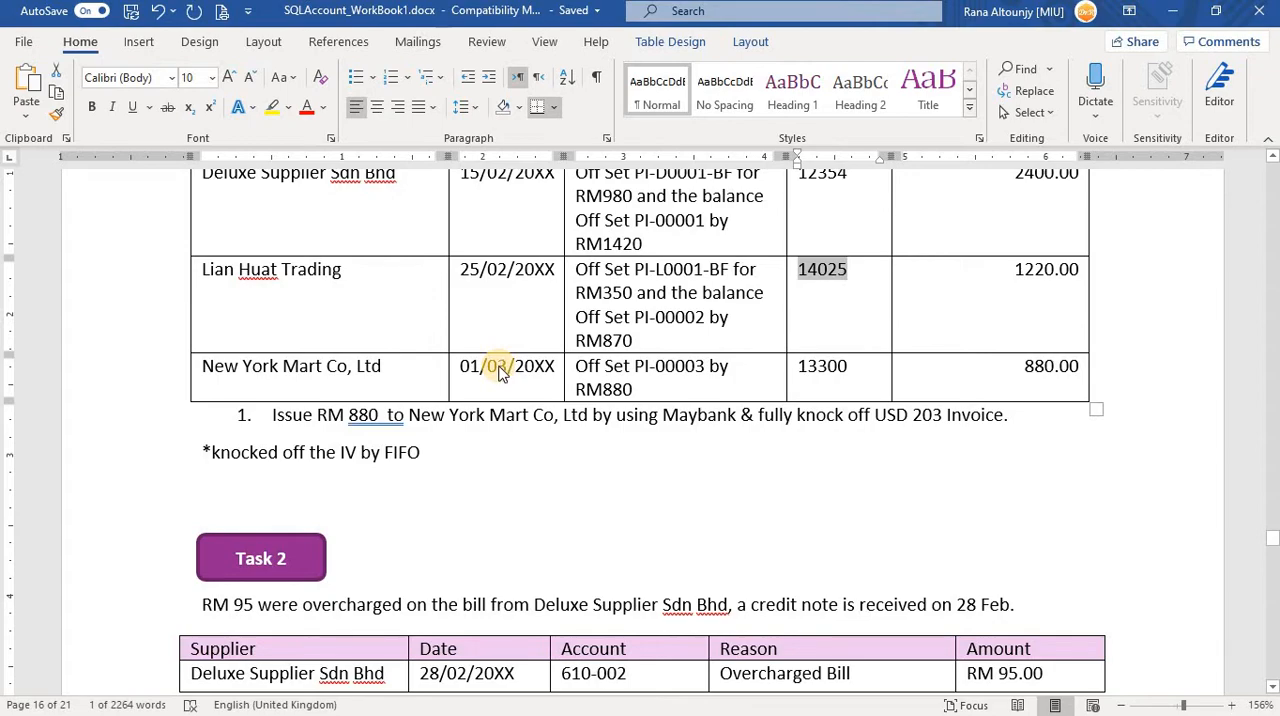
pyautogui.hotkey('alt', 'Tab')
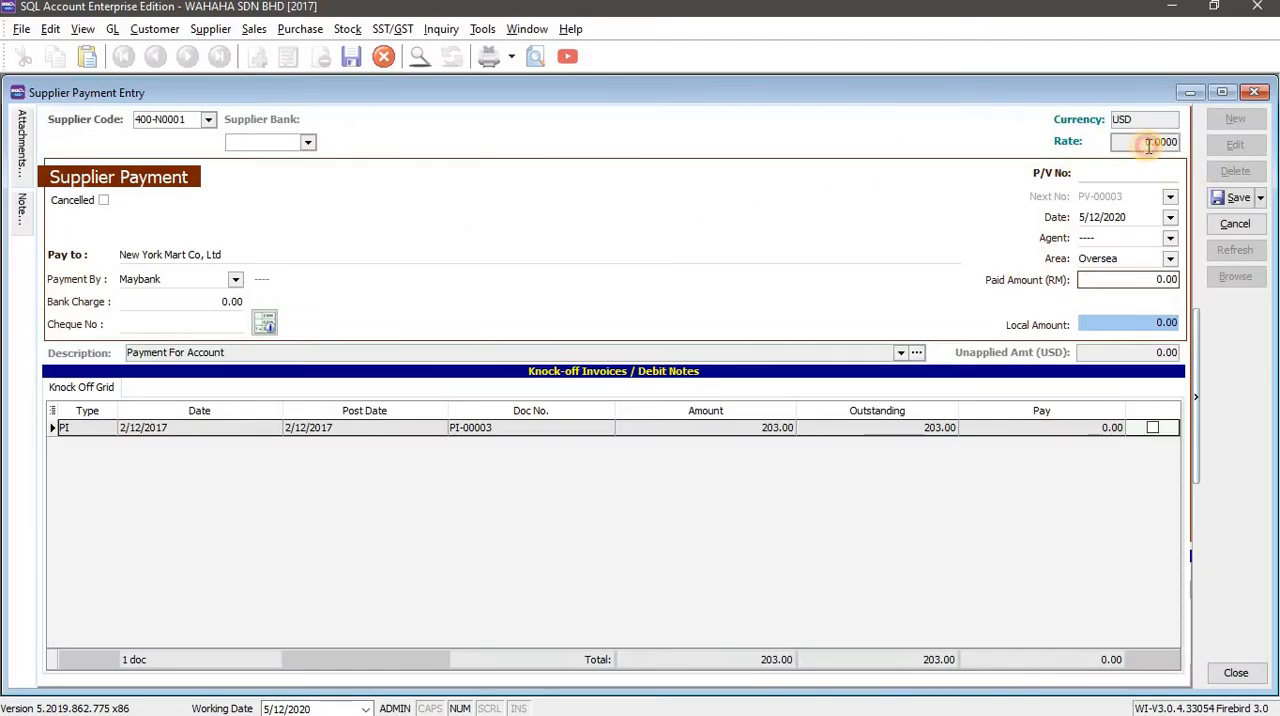
pyautogui.click(1149, 143)
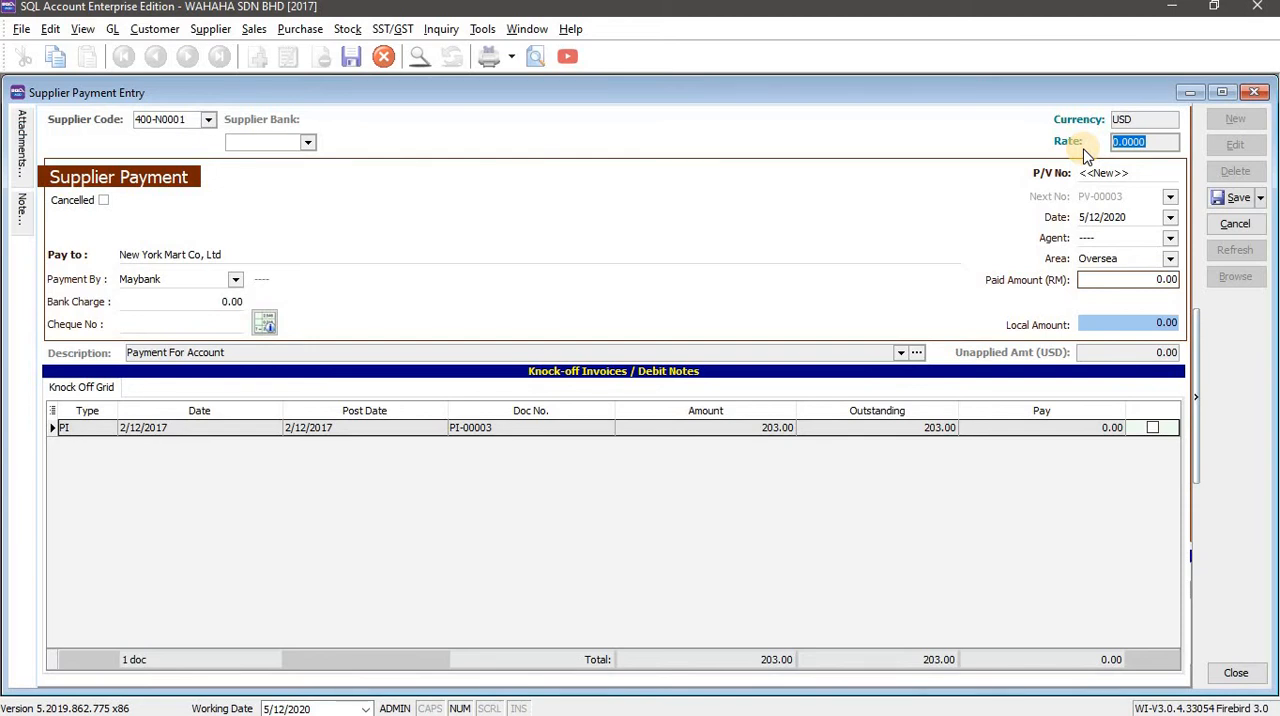
pyautogui.click(1140, 142)
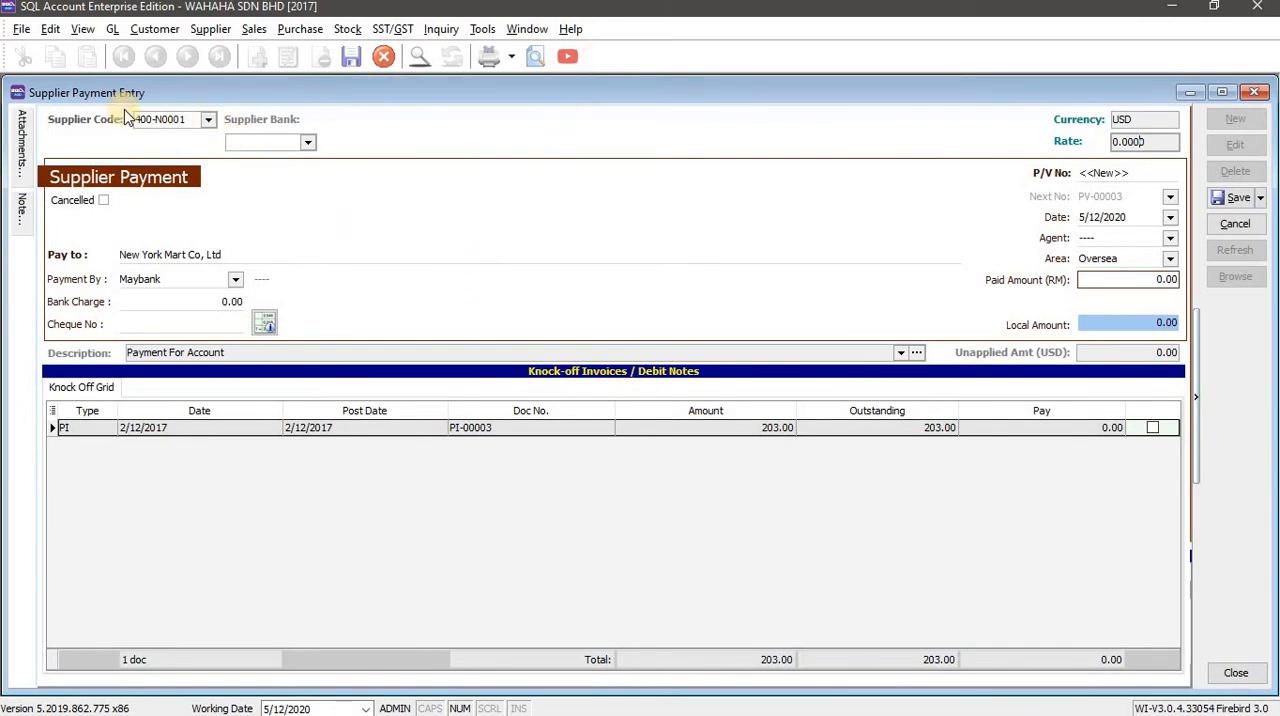
pyautogui.hotkey('alt', 'Tab')
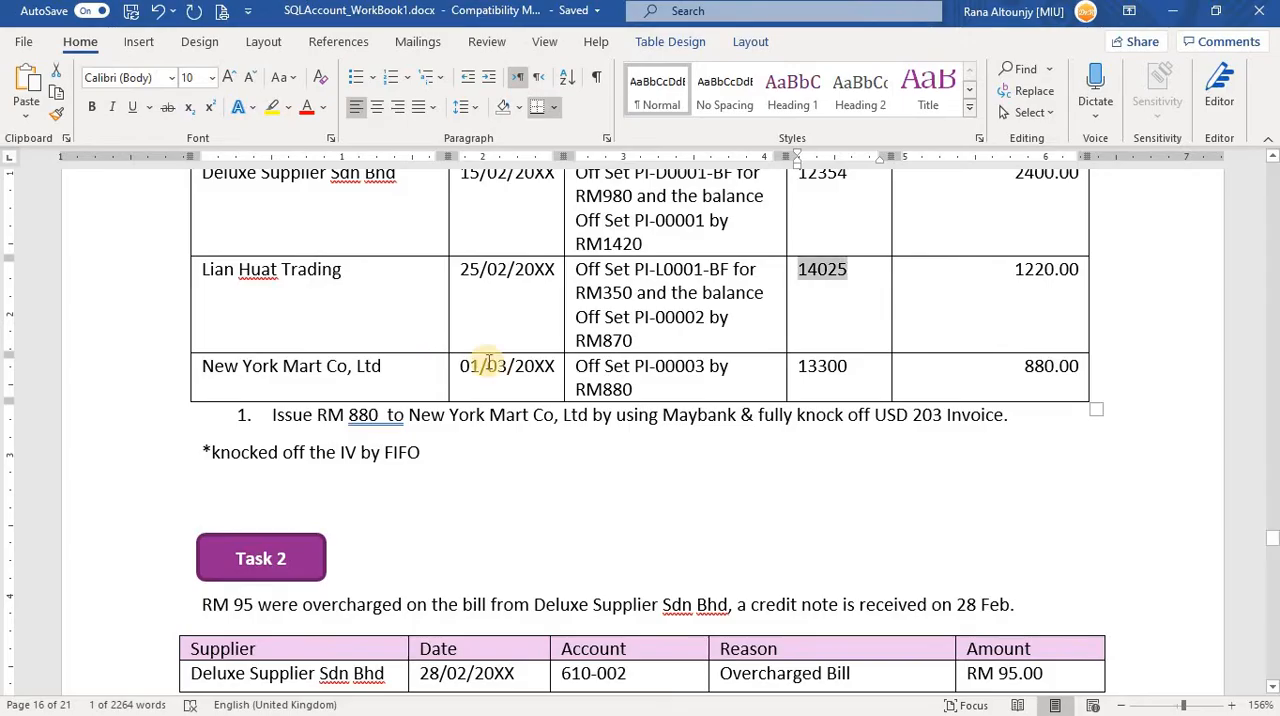
pyautogui.hotkey('alt', 'Tab')
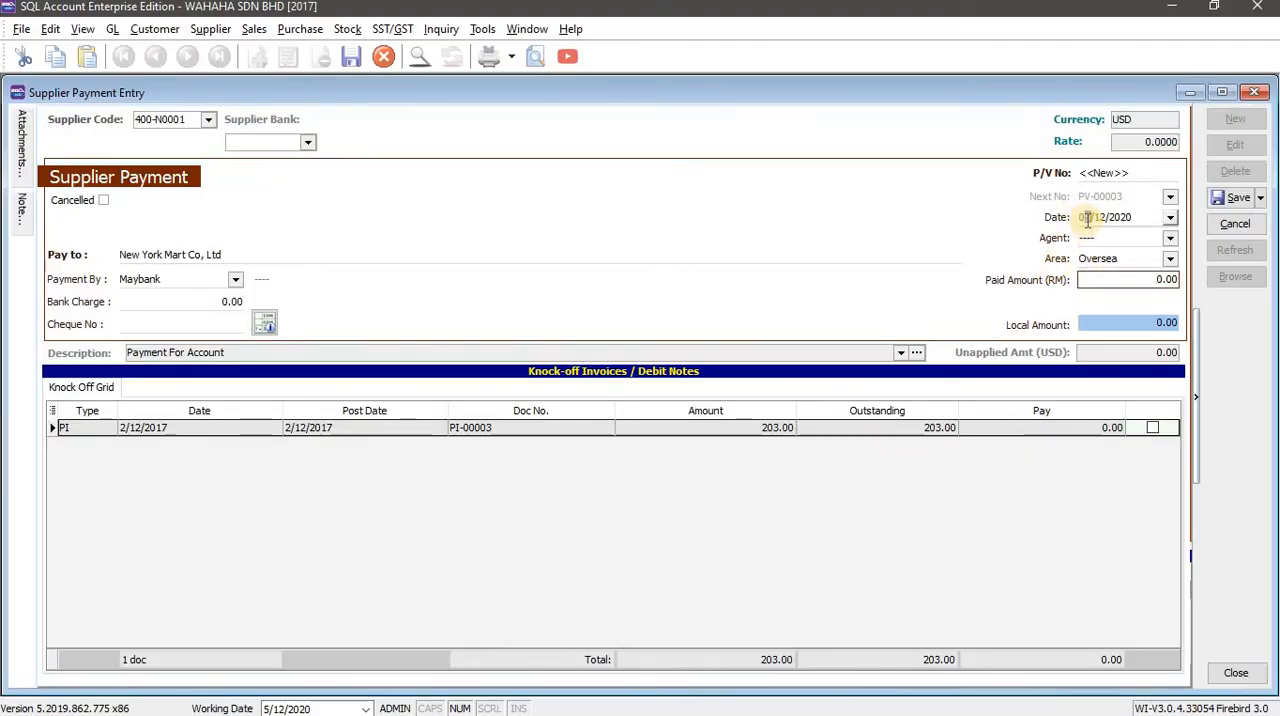
pyautogui.click(1088, 221)
pyautogui.write('03012017')
pyautogui.press('Tab')
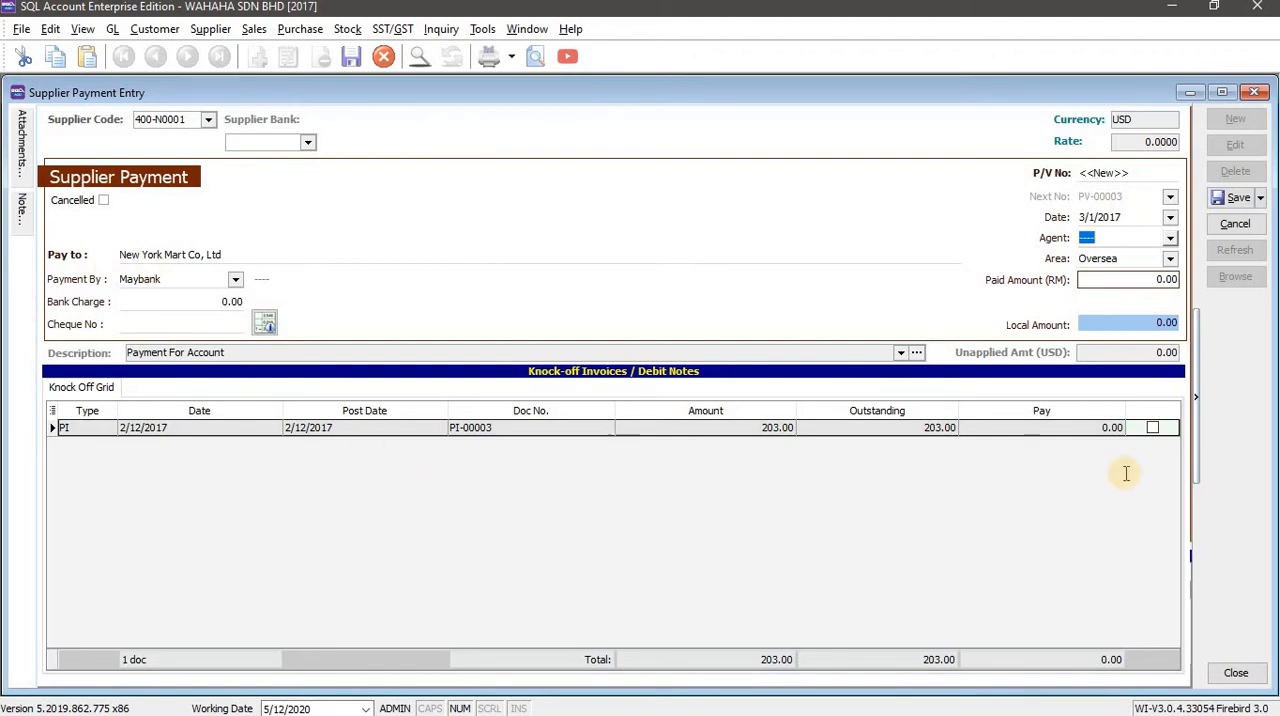
# Copy cheque number 13300 from the workbook's New York Mart row into the SQL Account payment.
pyautogui.hotkey('alt', 'Tab')
pyautogui.doubleClick(822, 366)
pyautogui.hotkey('ctrl', 'c')
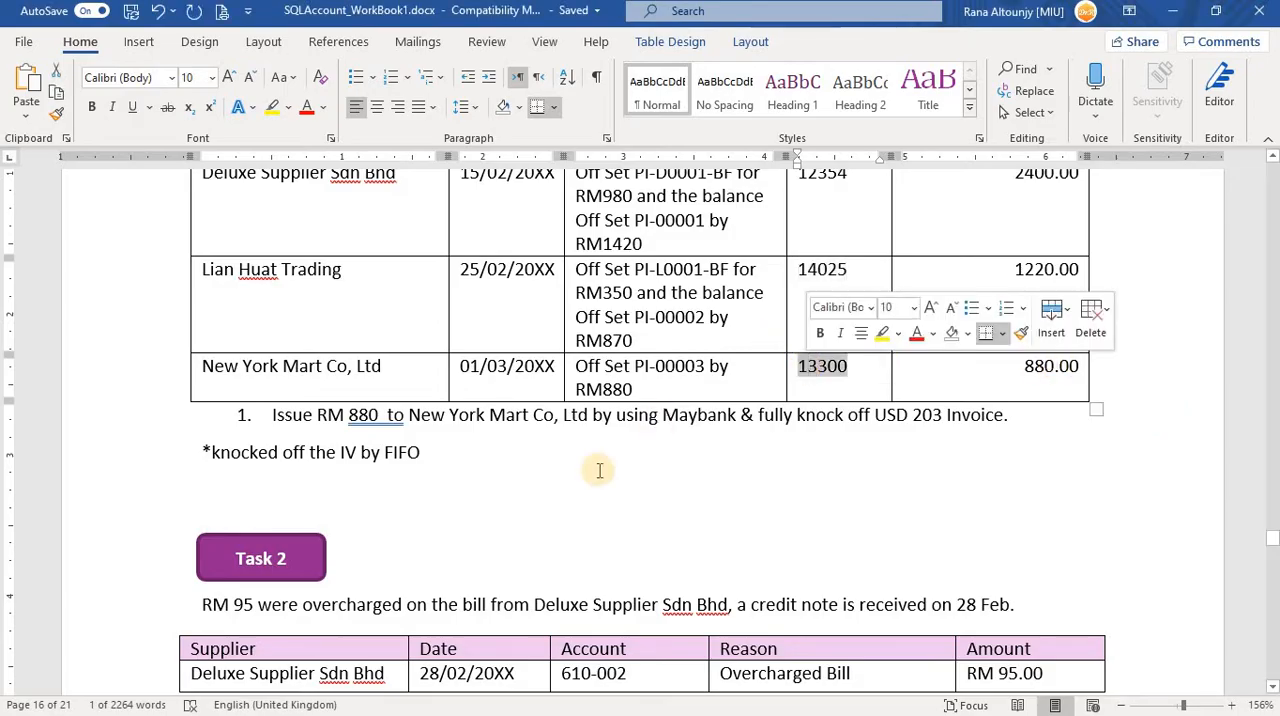
pyautogui.hotkey('alt', 'Tab')
pyautogui.hotkey('ctrl', 'v')
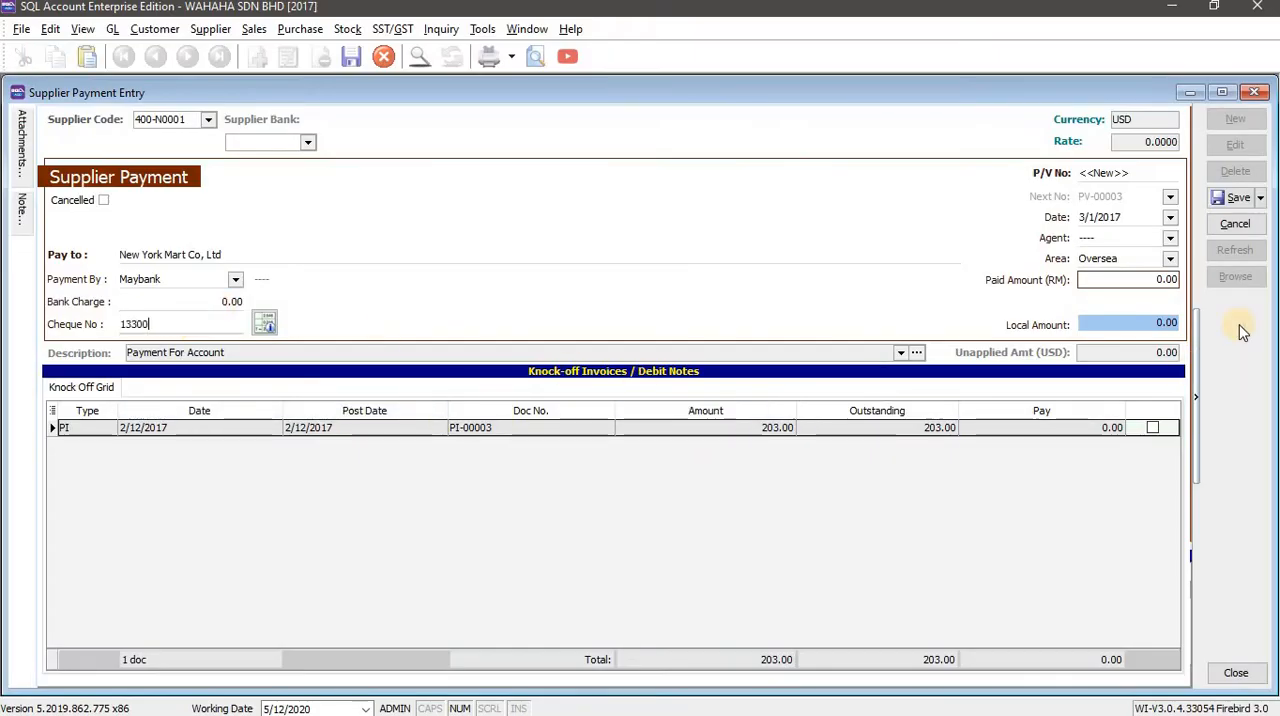
# Set the New York Mart payment's paid amount to RM 880 and knock off PI-00003 against it.
pyautogui.click(1143, 279)
pyautogui.hotkey('alt', 'Tab')
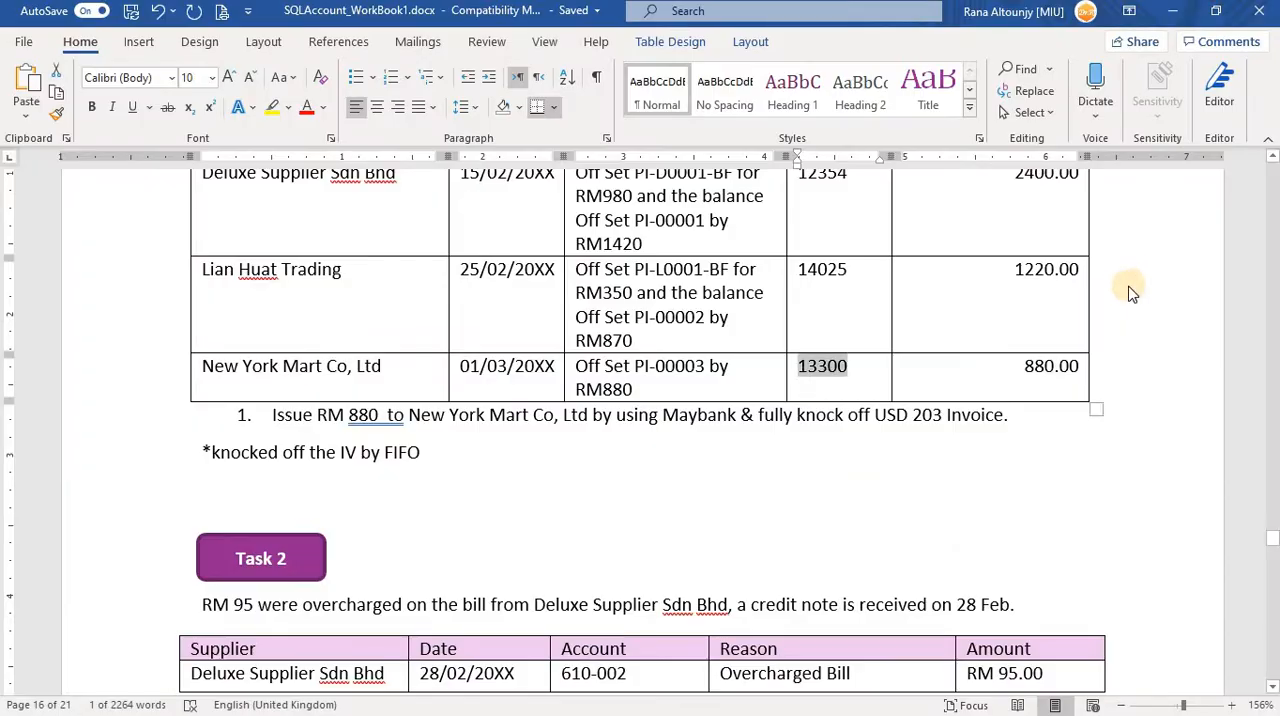
pyautogui.hotkey('alt', 'Tab')
pyautogui.write('88')
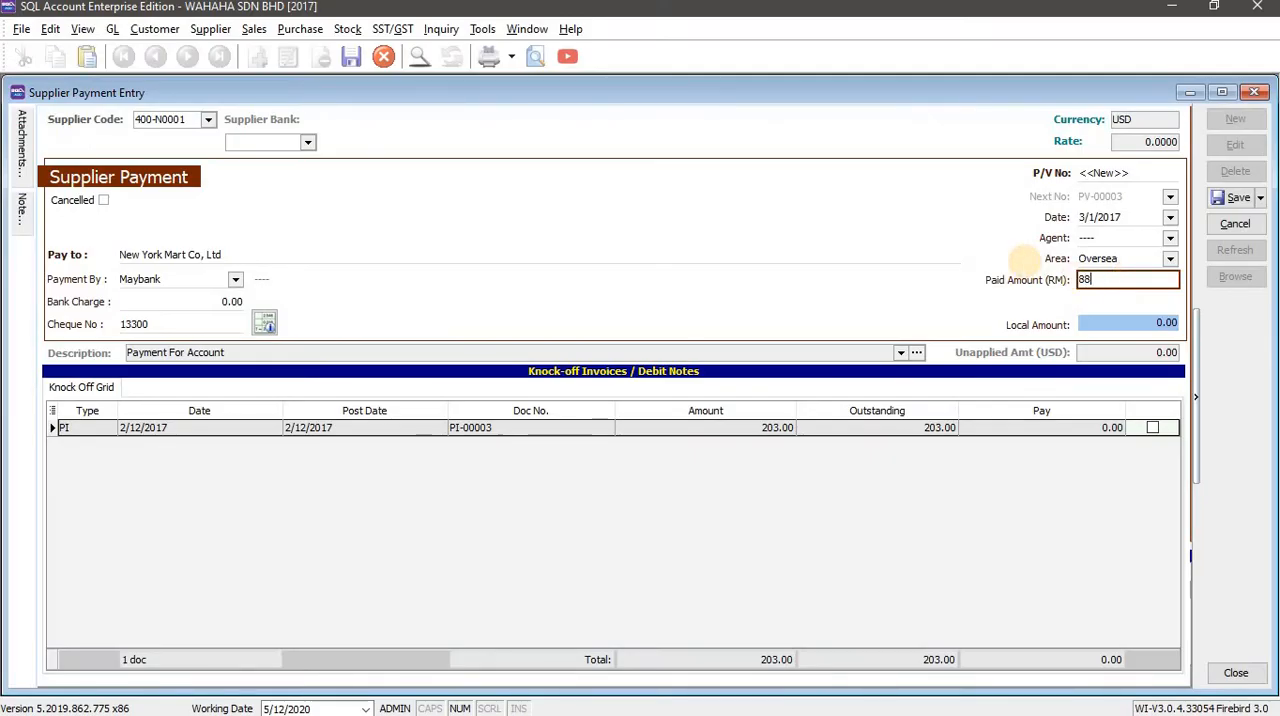
pyautogui.write('0')
pyautogui.press('Tab')
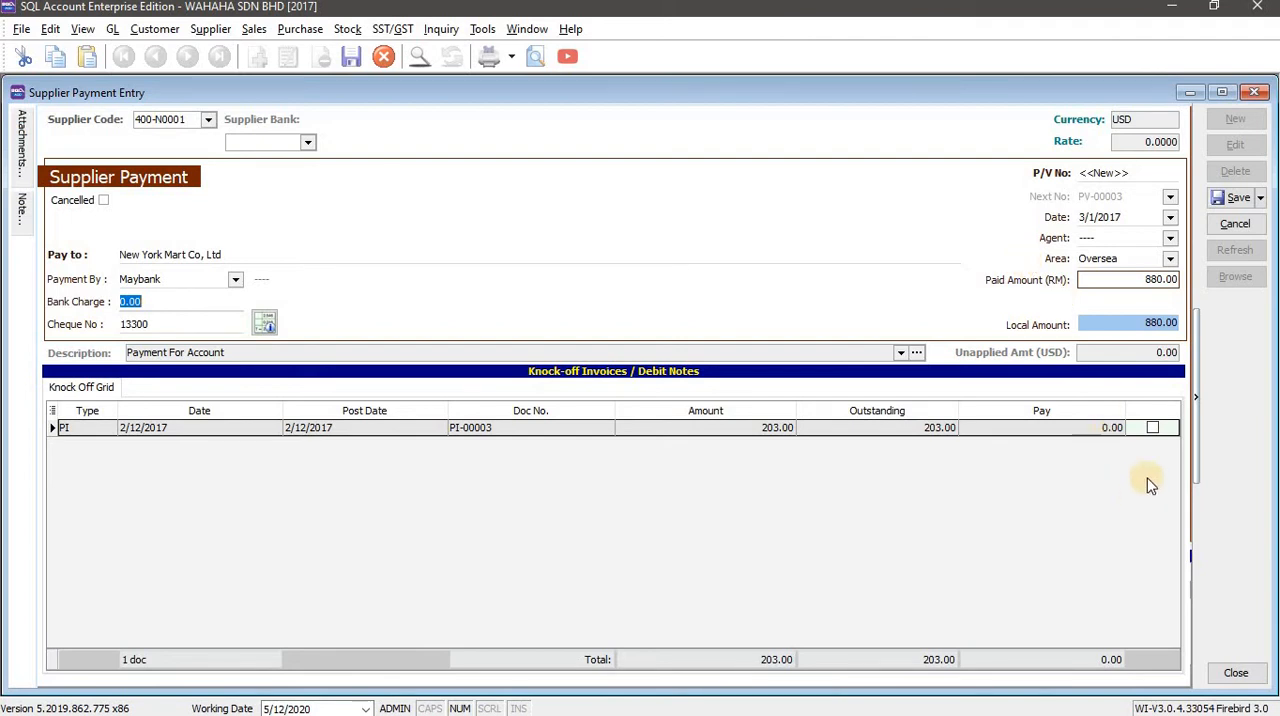
pyautogui.click(1155, 428)
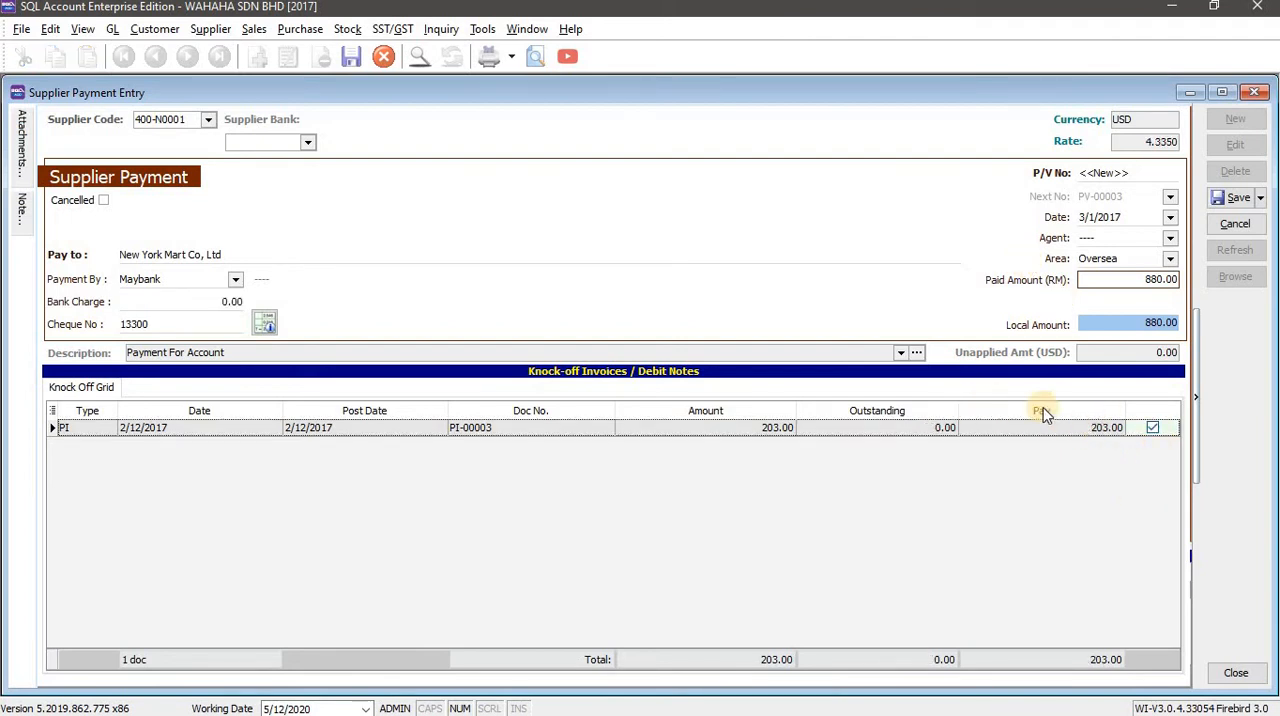
# Compare the New York Mart payment with the Word workbook's note about fully knocking off the USD 203 invoice.
pyautogui.hotkey('alt', 'Tab')
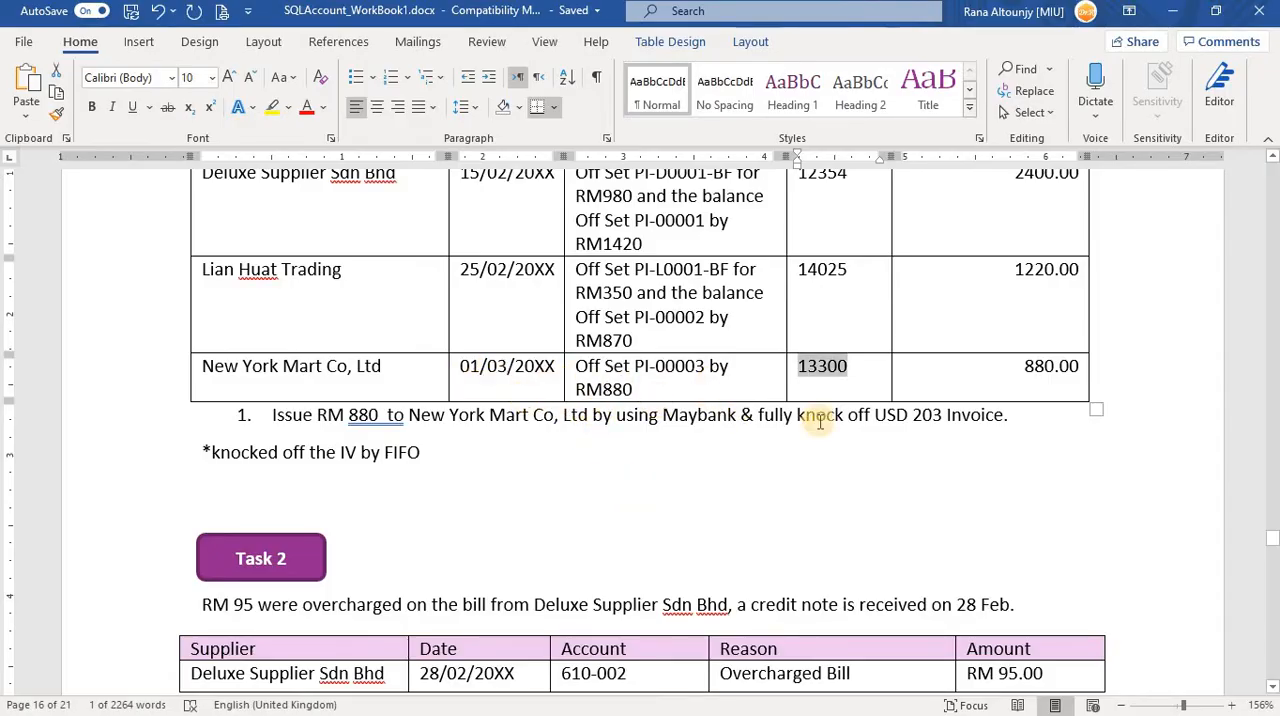
pyautogui.hotkey('alt', 'Tab')
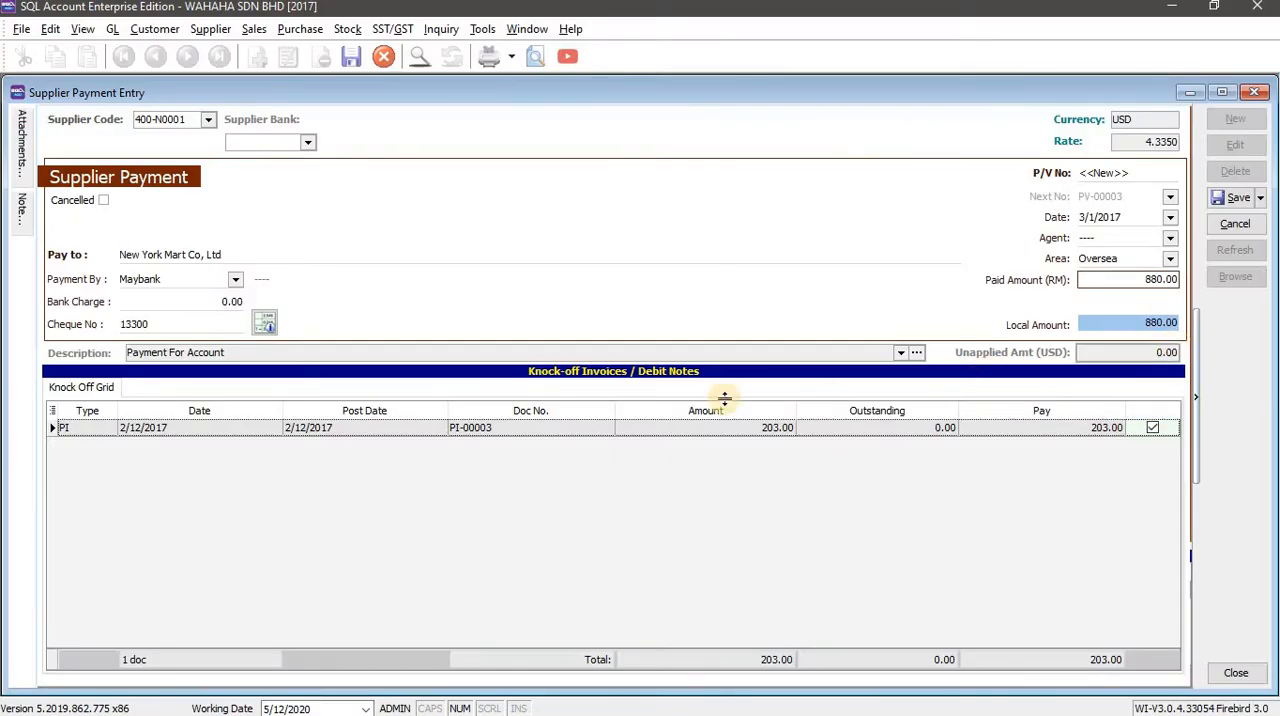
pyautogui.hotkey('alt', 'Tab')
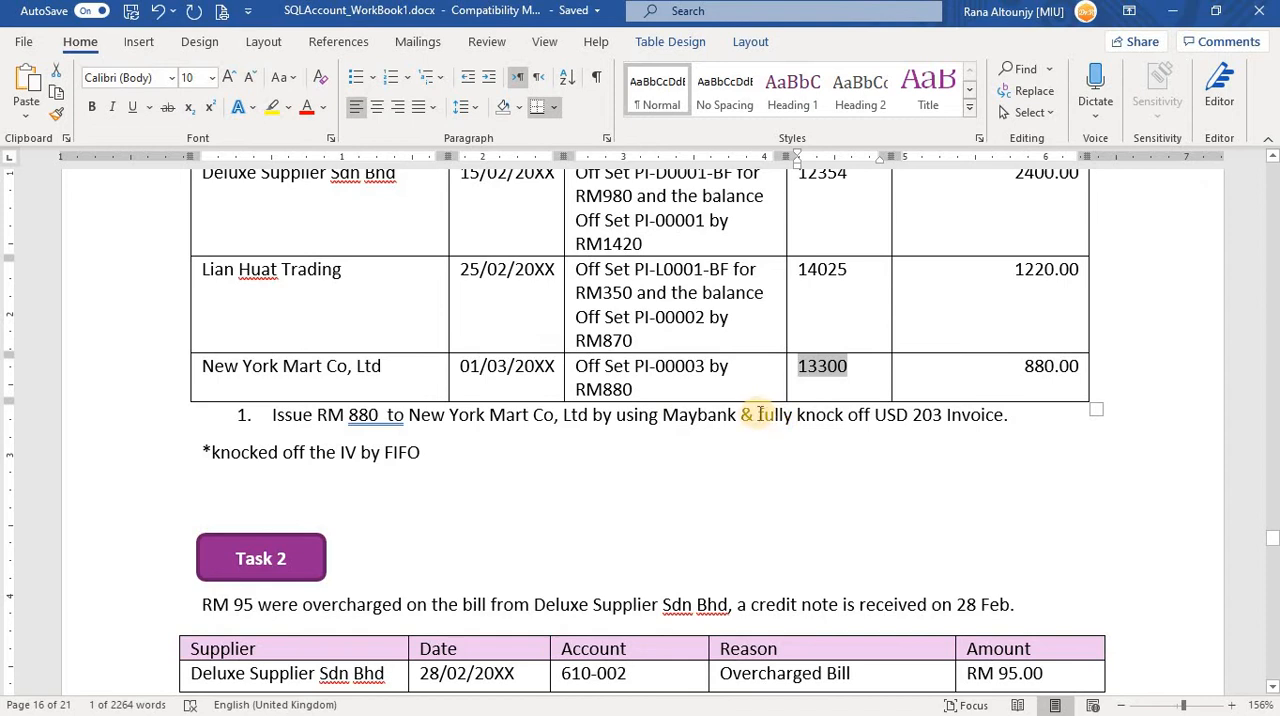
pyautogui.moveTo(756, 418); pyautogui.dragTo(954, 434)
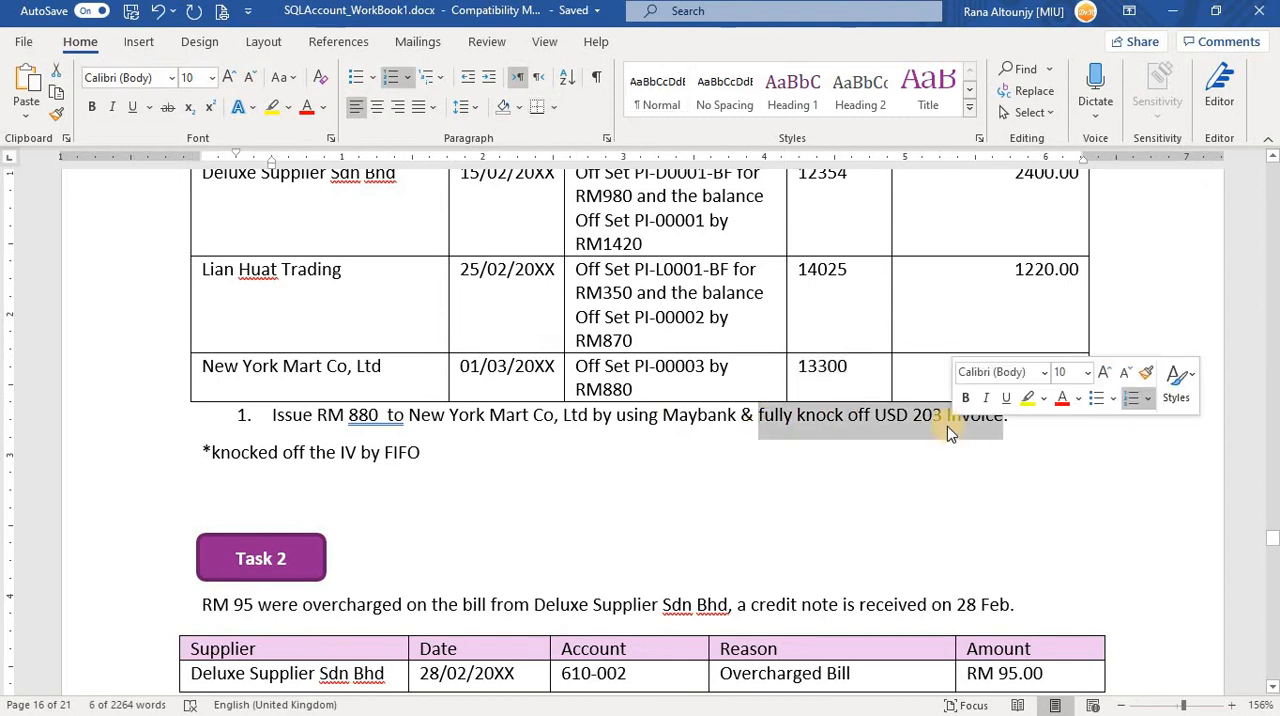
pyautogui.hotkey('alt', 'Tab')
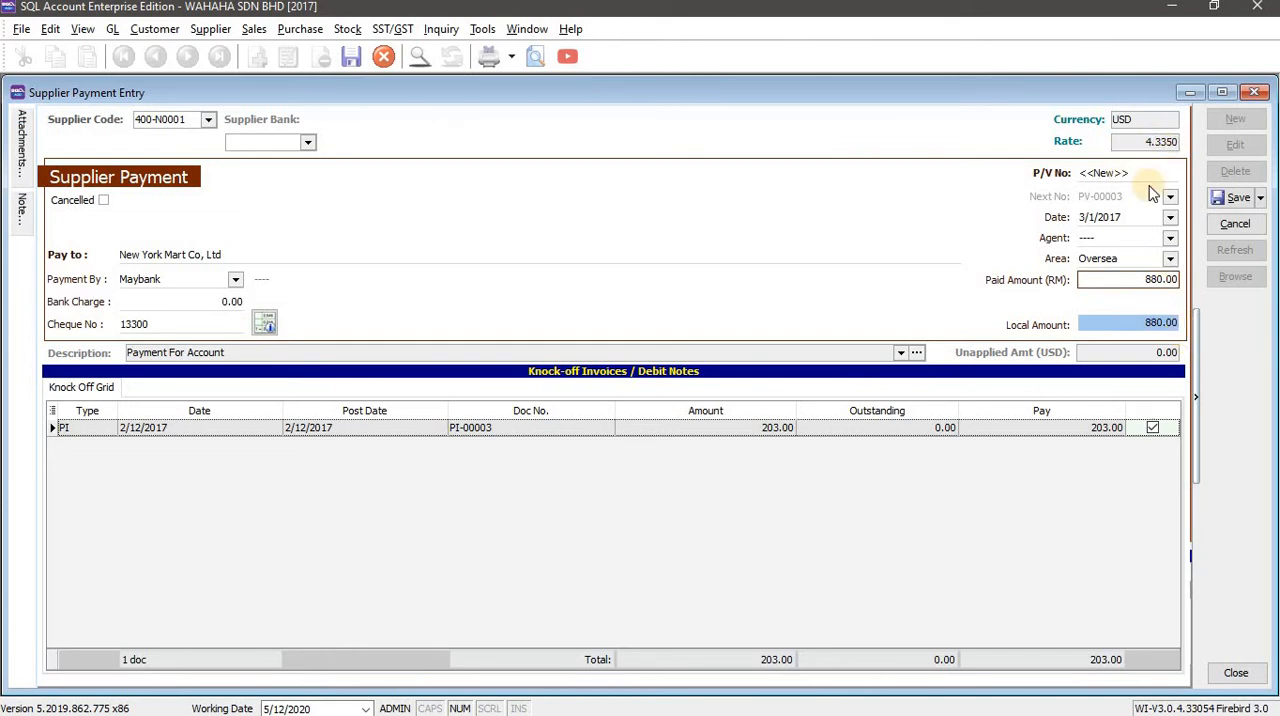
# Save the New York Mart payment, accepting the proposed gain/loss ledger posting date, and close the payment entry window.
pyautogui.click(1232, 198)
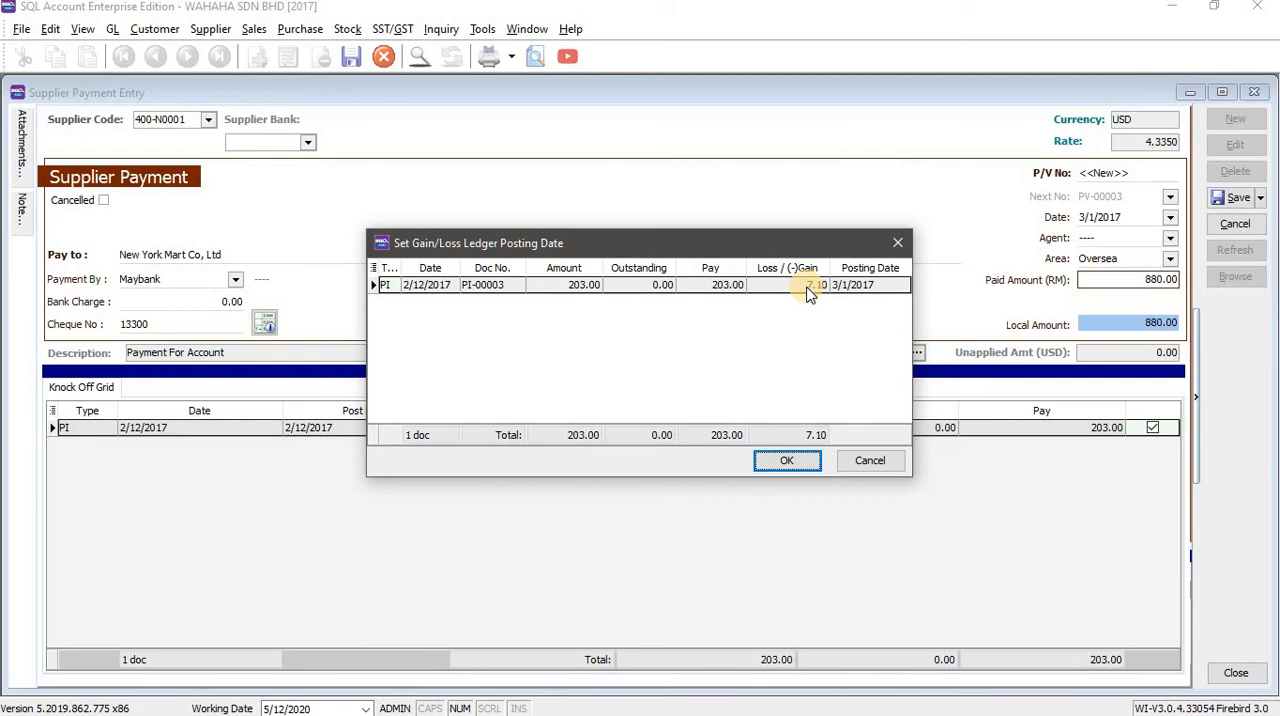
pyautogui.click(787, 460)
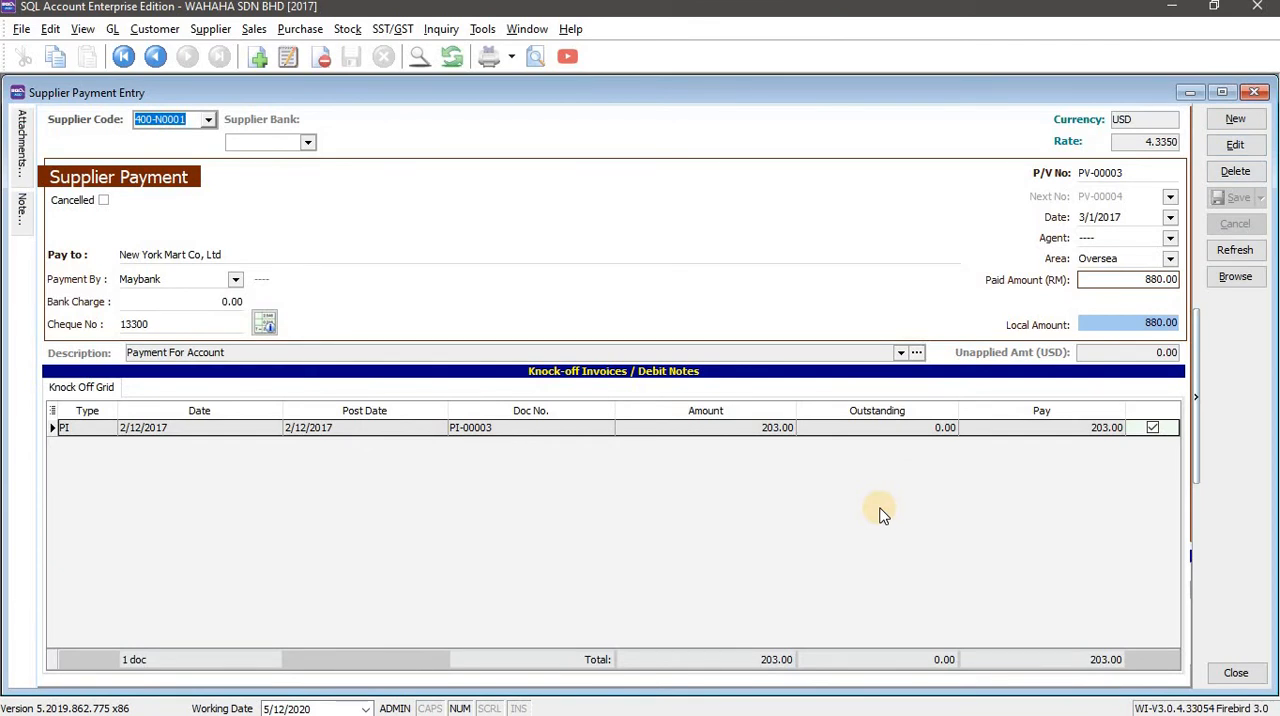
pyautogui.click(1256, 94)
# Read Task 2 in the workbook and start a new supplier credit note for Deluxe Supplier Sdn Bhd in SQL Account.
pyautogui.hotkey('alt', 'Tab')
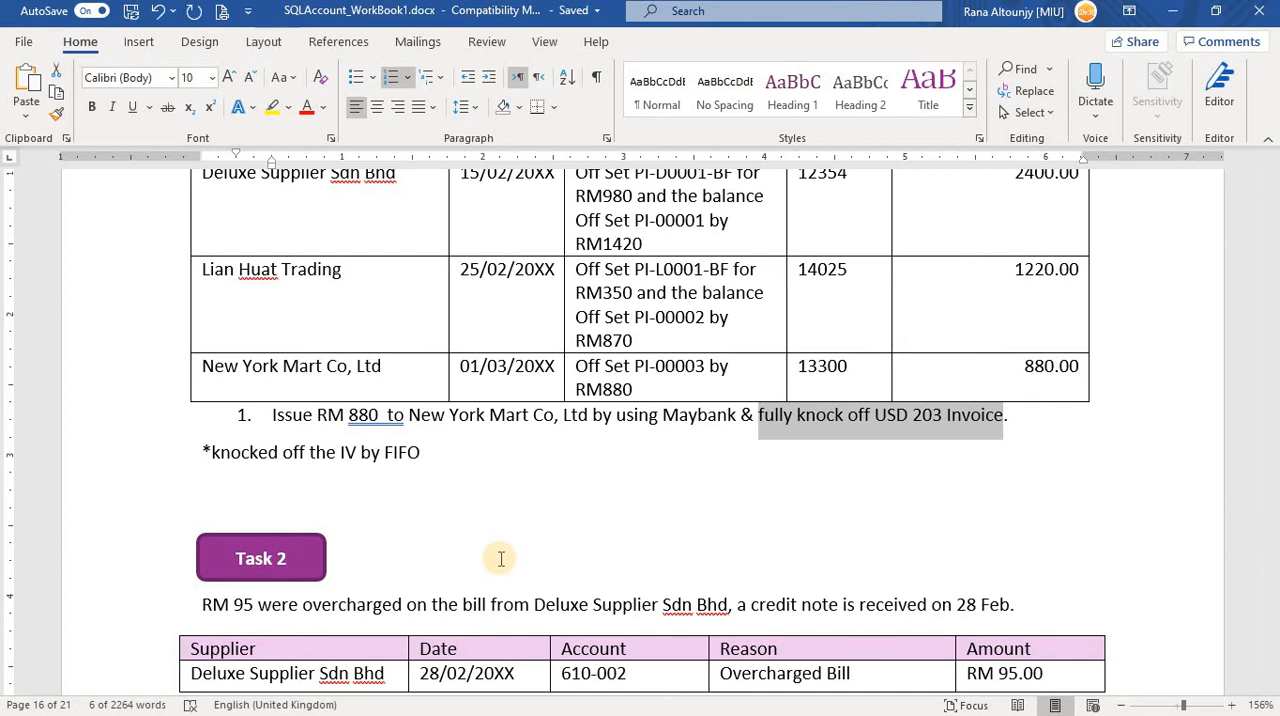
pyautogui.scroll(-4, 529, 537)
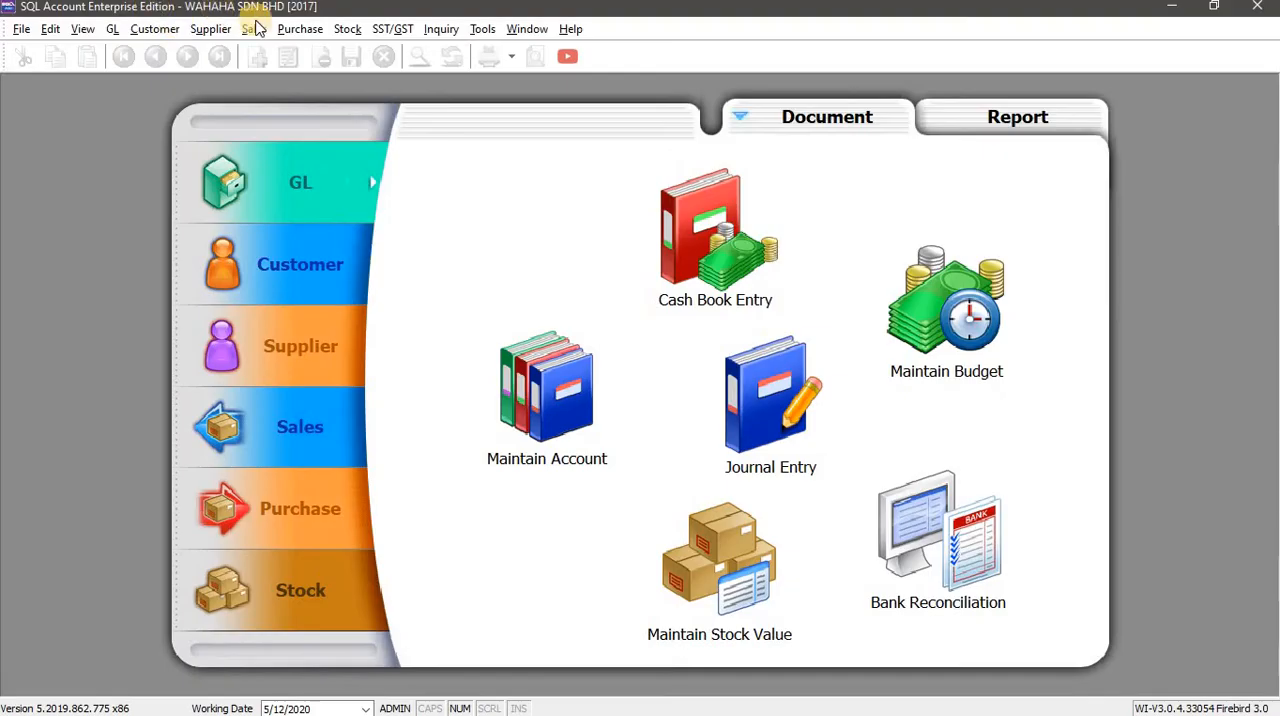
pyautogui.click(205, 30)
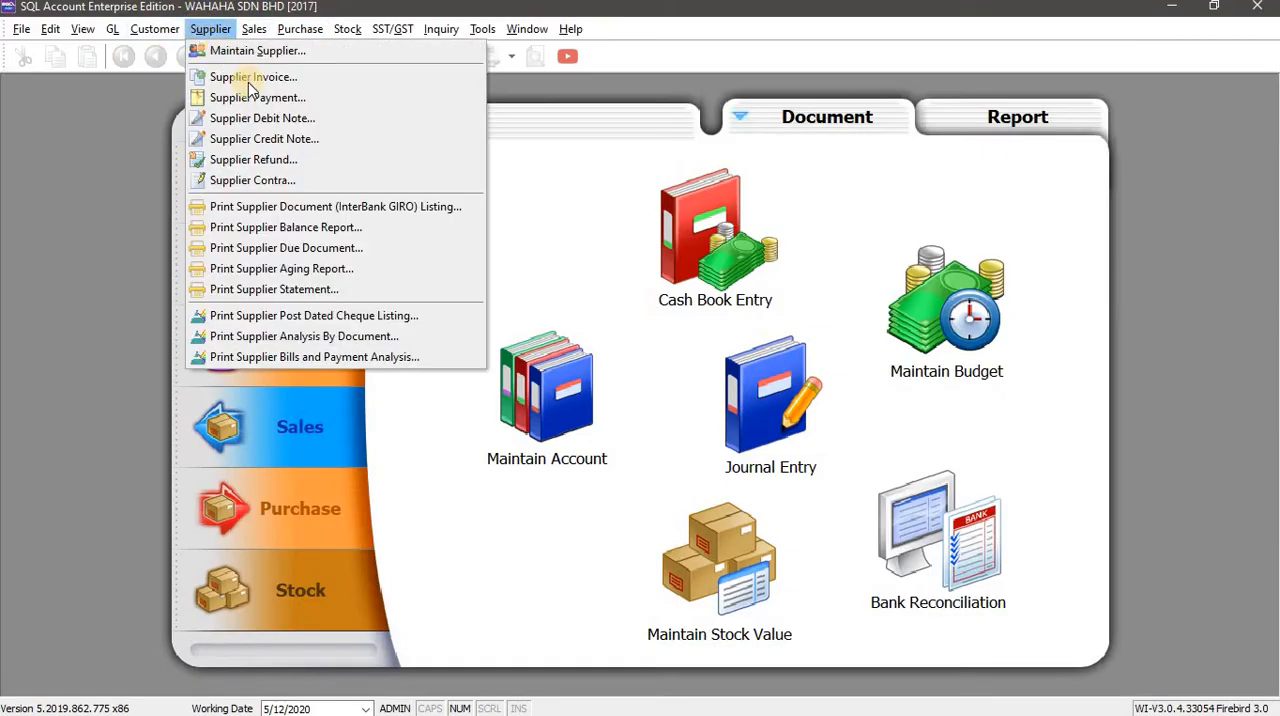
pyautogui.click(295, 148)
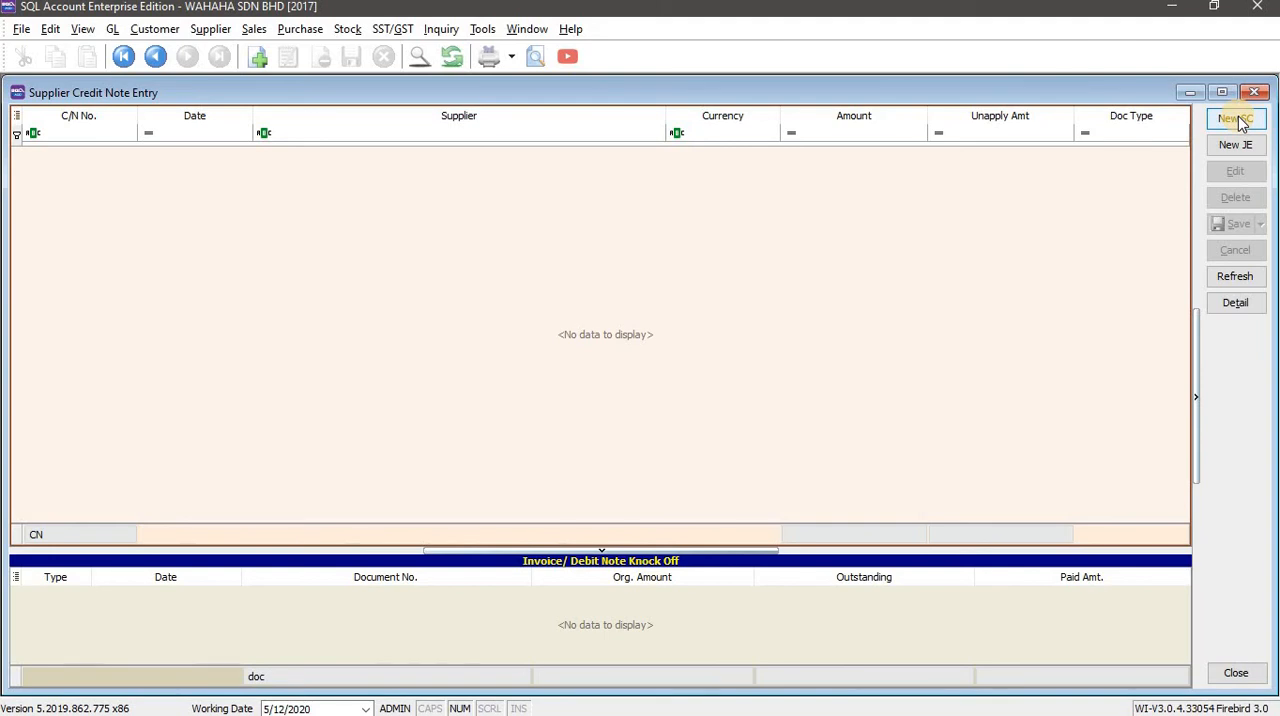
pyautogui.click(1245, 120)
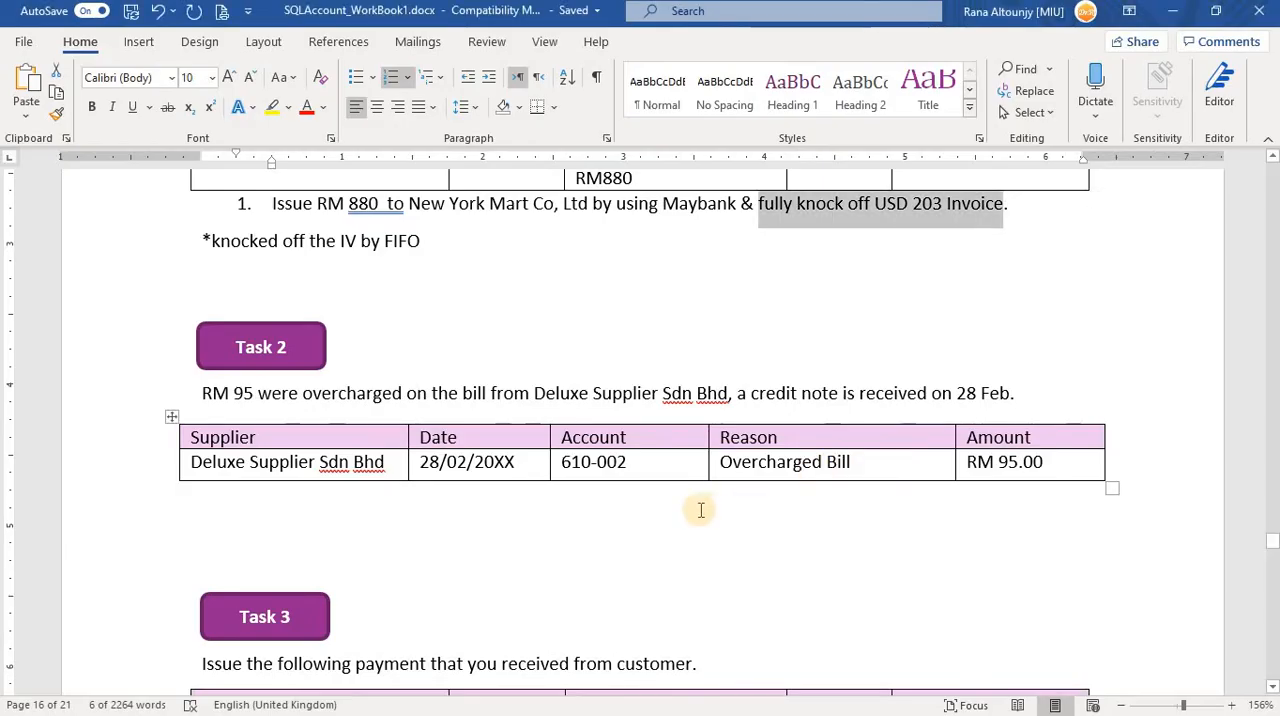
pyautogui.hotkey('alt', 'Tab')
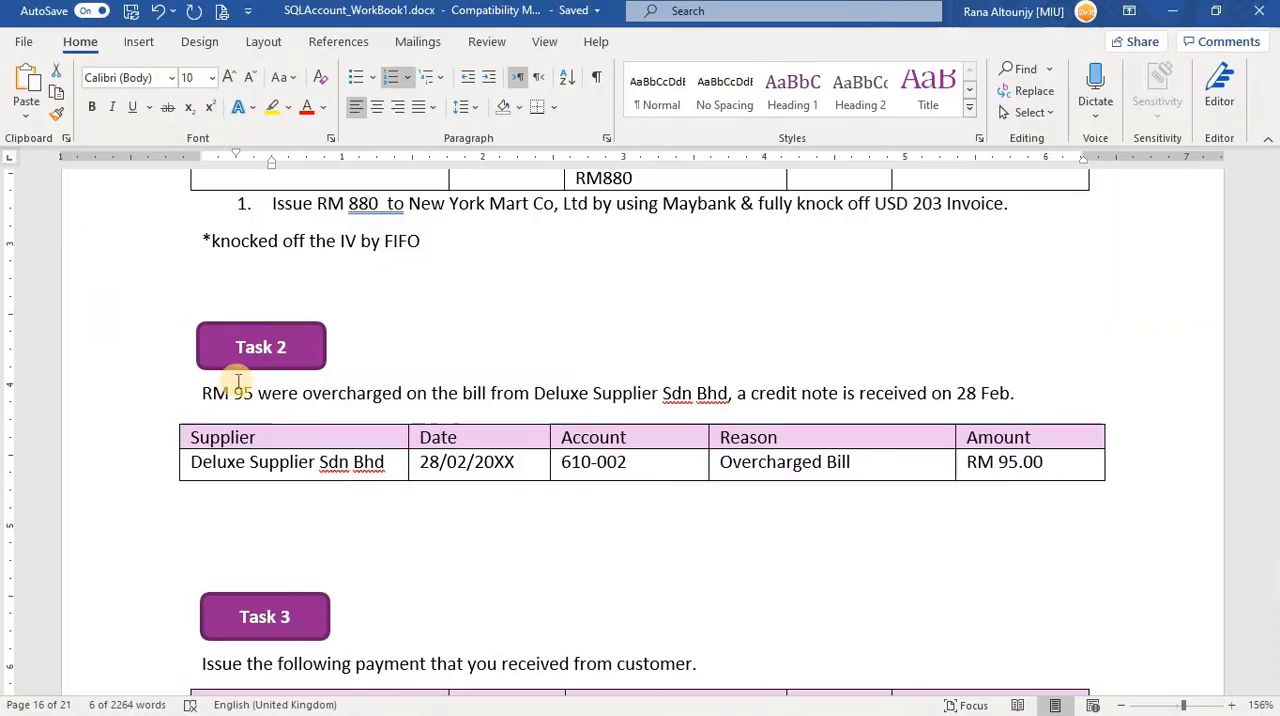
pyautogui.hotkey('alt', 'Tab')
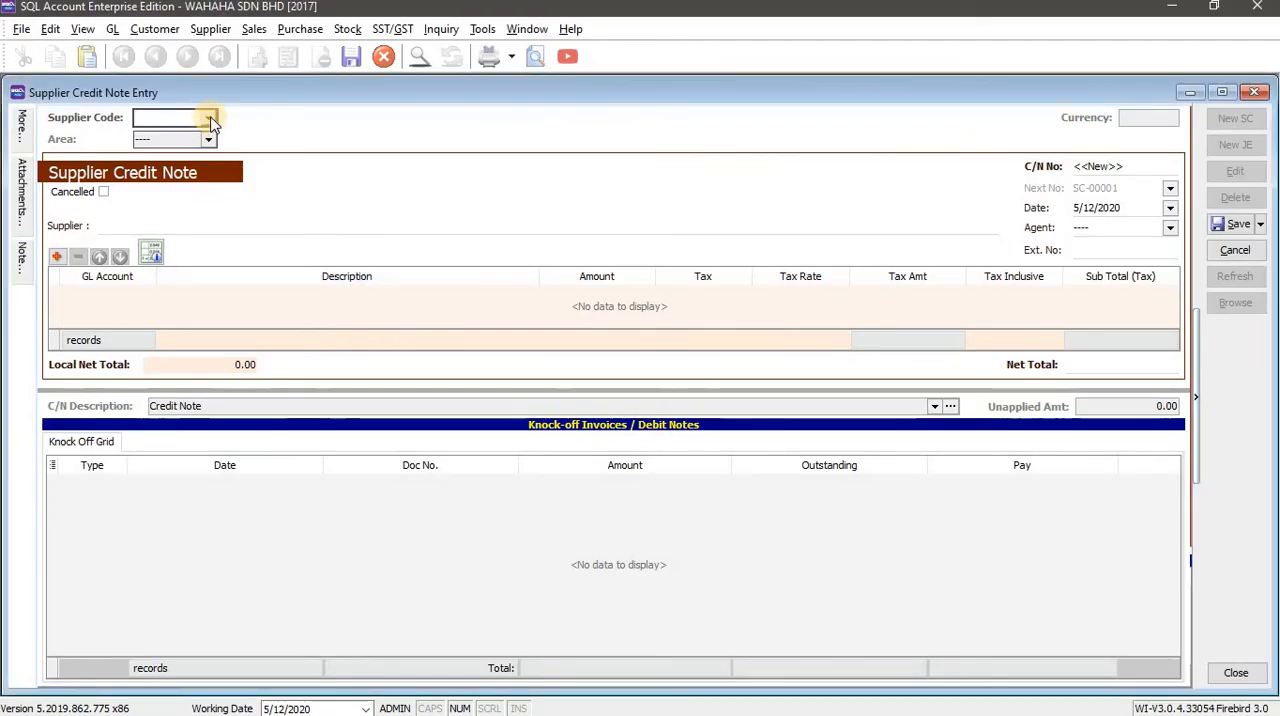
pyautogui.click(211, 119)
pyautogui.click(300, 160)
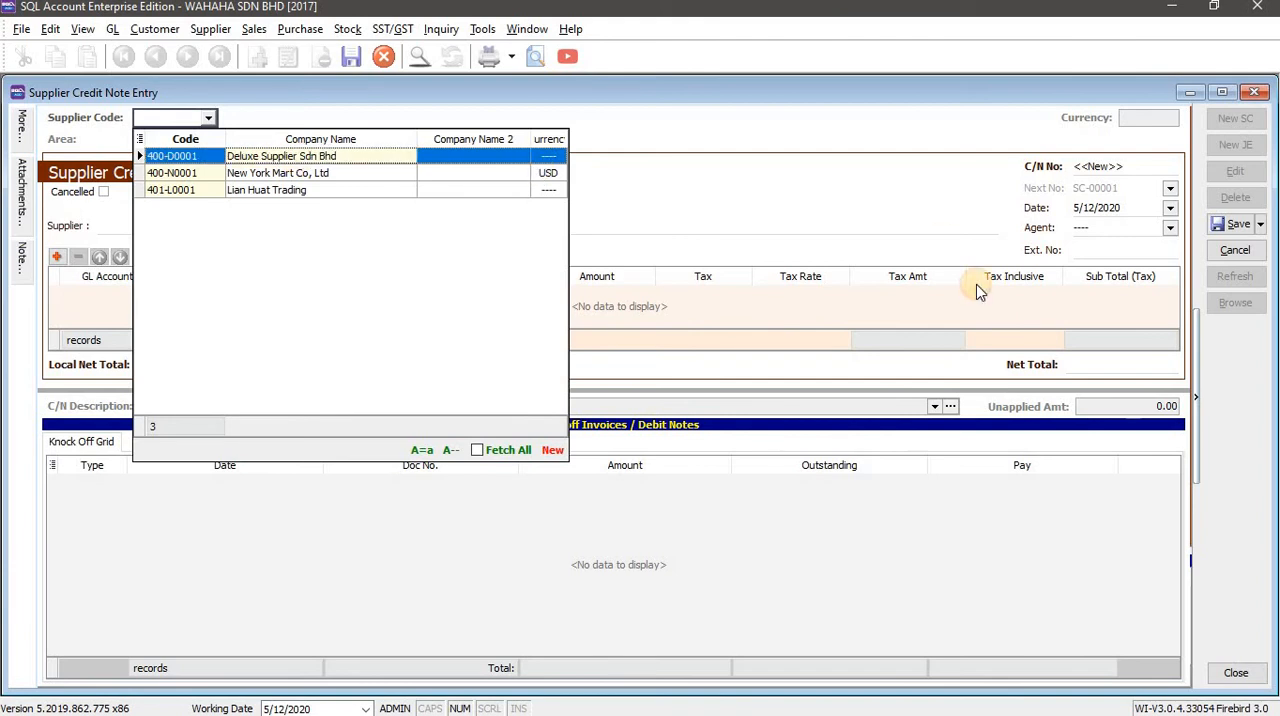
# Check the date in the workbook's Task 2 row and set the credit note's date to 2/28/2017.
pyautogui.hotkey('alt', 'Tab')
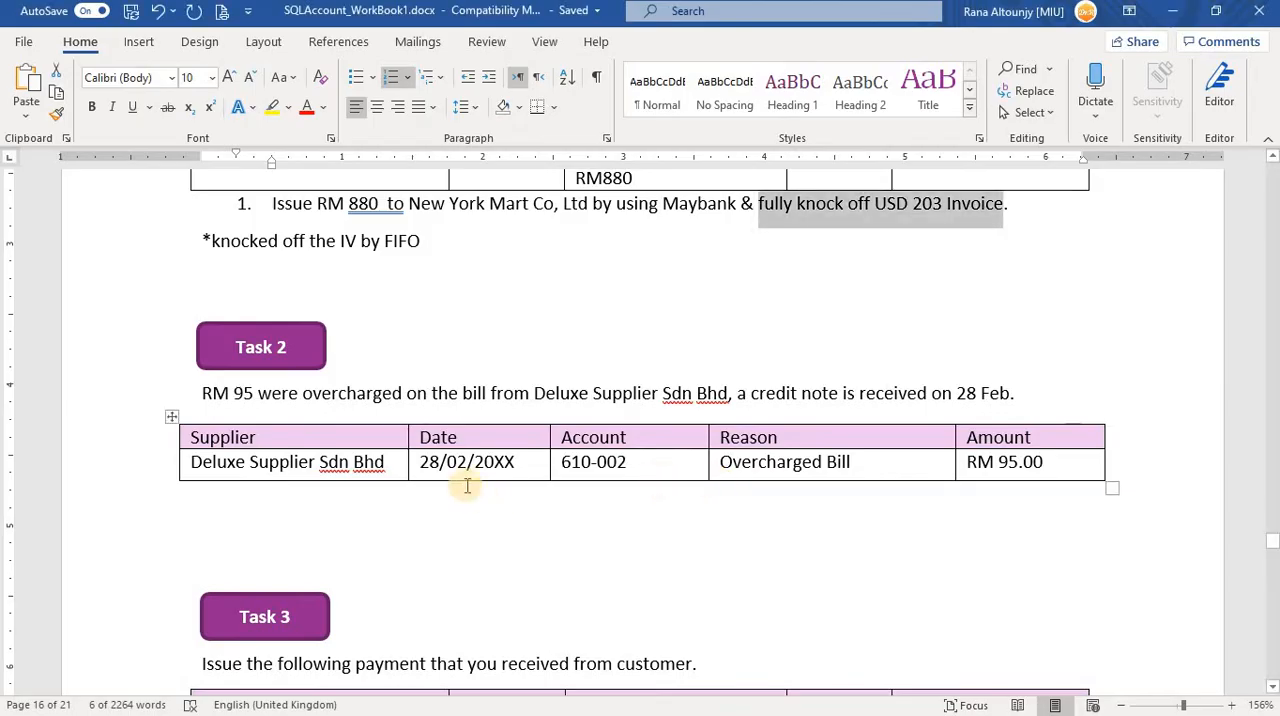
pyautogui.hotkey('alt', 'Tab')
pyautogui.click(1084, 207)
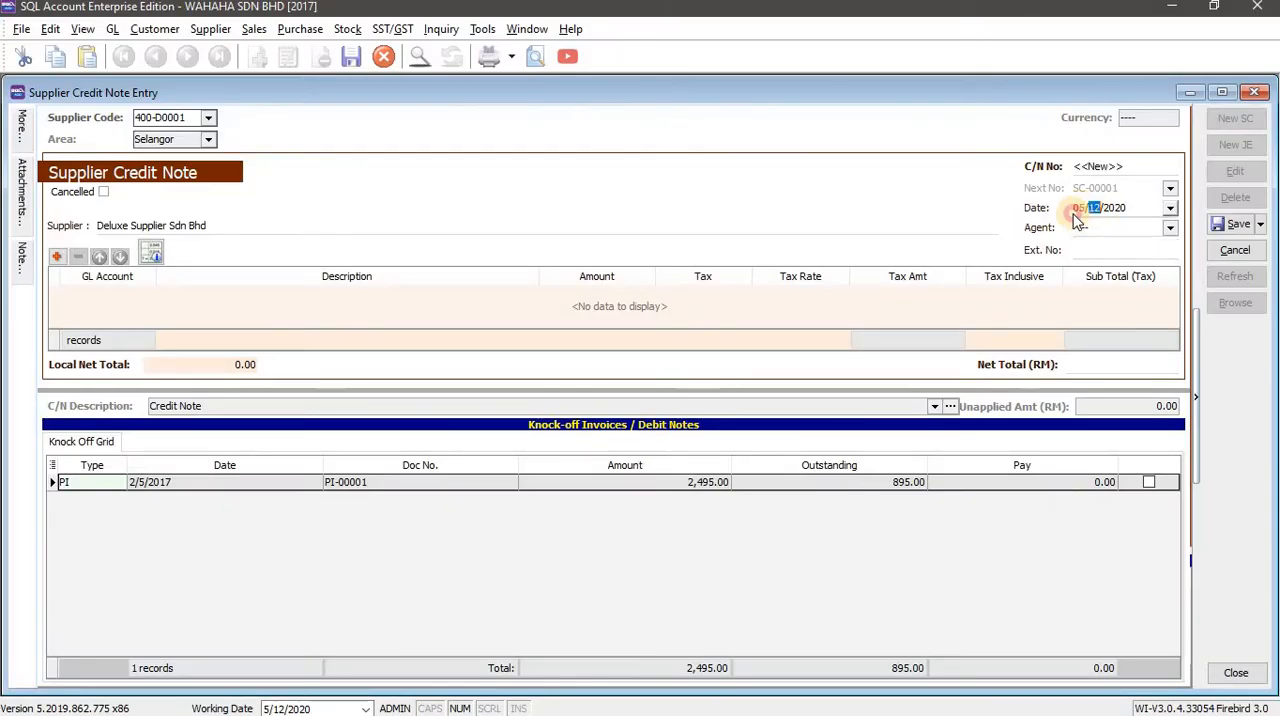
pyautogui.write('02/28/2017')
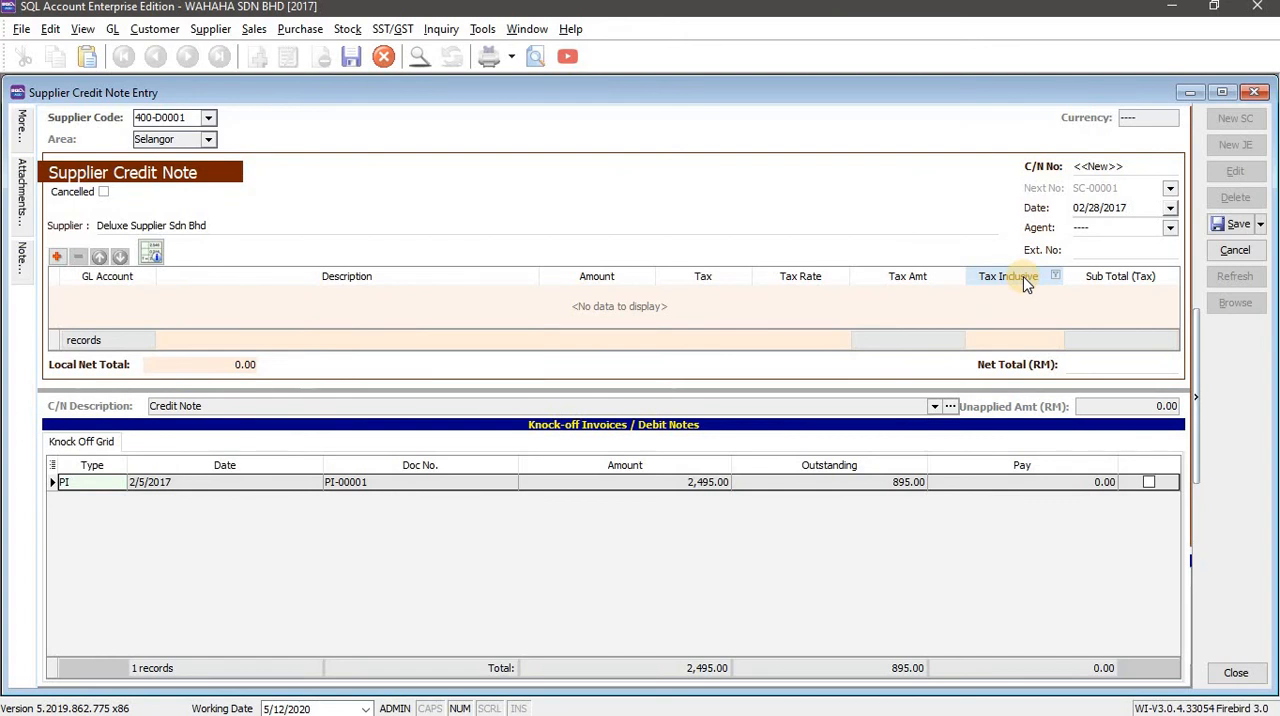
pyautogui.click(192, 360)
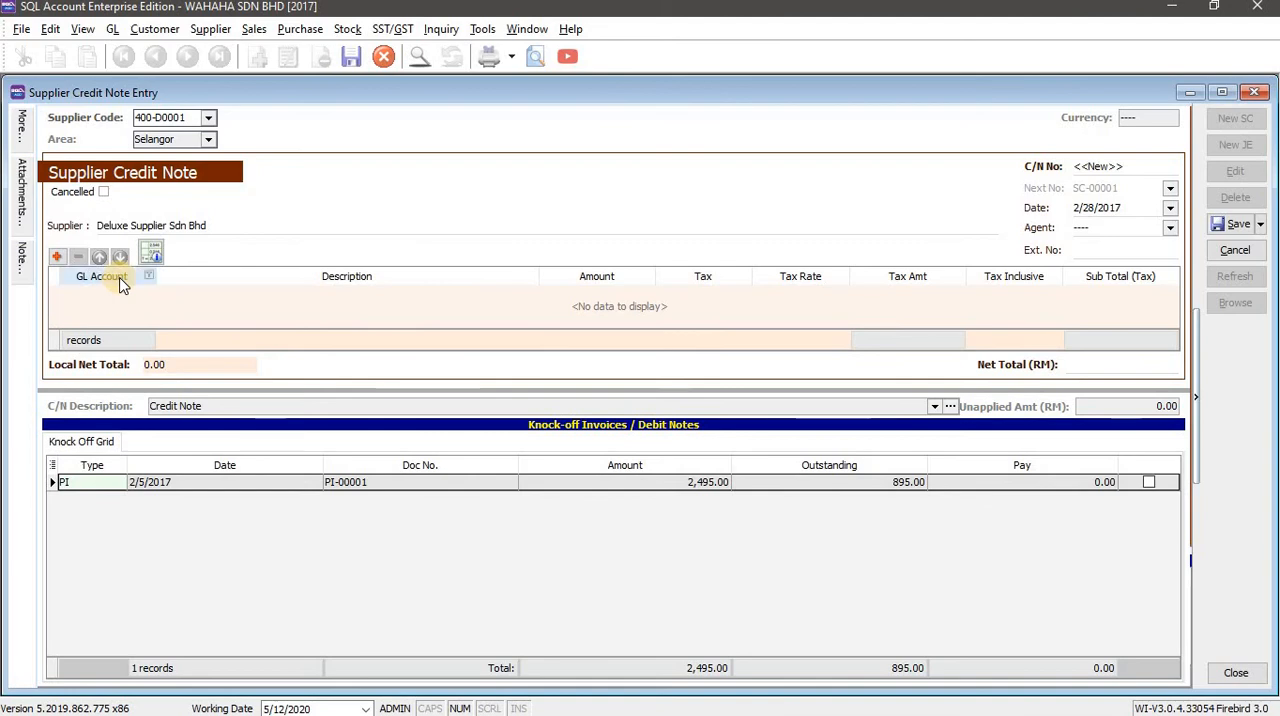
# Add a credit note line with GL account 610-002 (Purchases of Accessories), copying the code from the workbook's Task 2 table.
pyautogui.hotkey('alt', 'Tab')
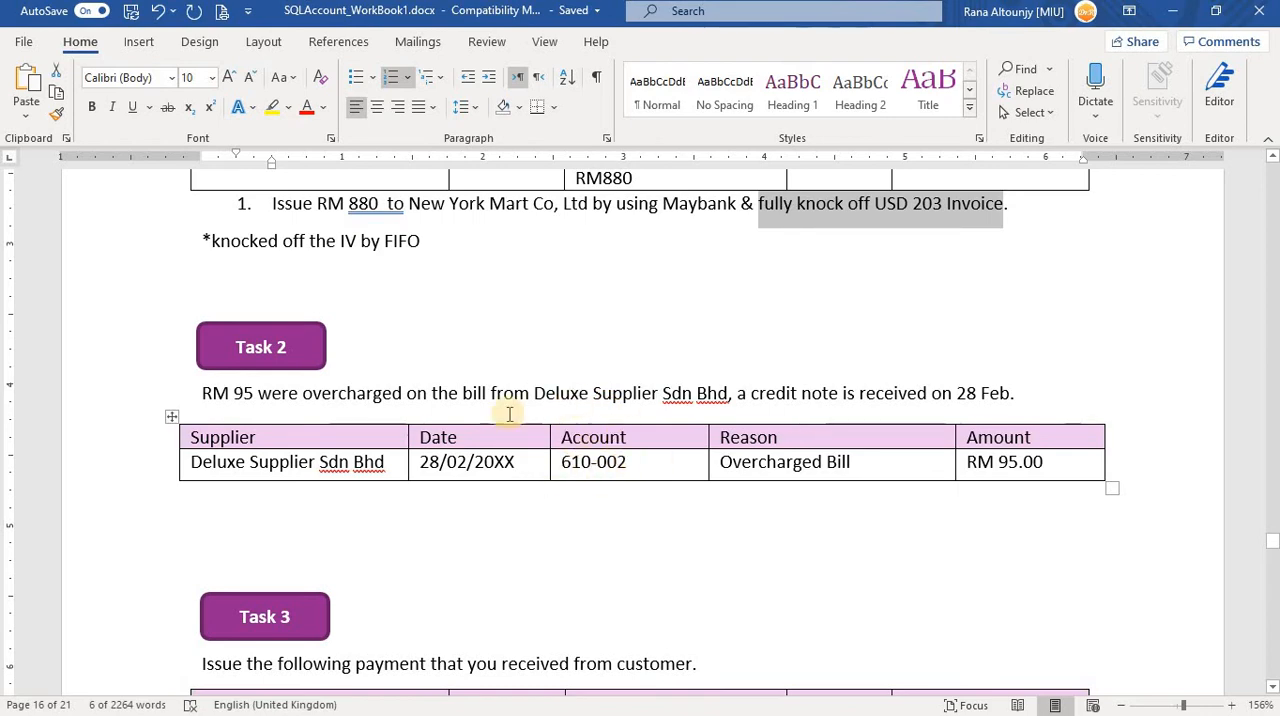
pyautogui.hotkey('alt', 'Tab')
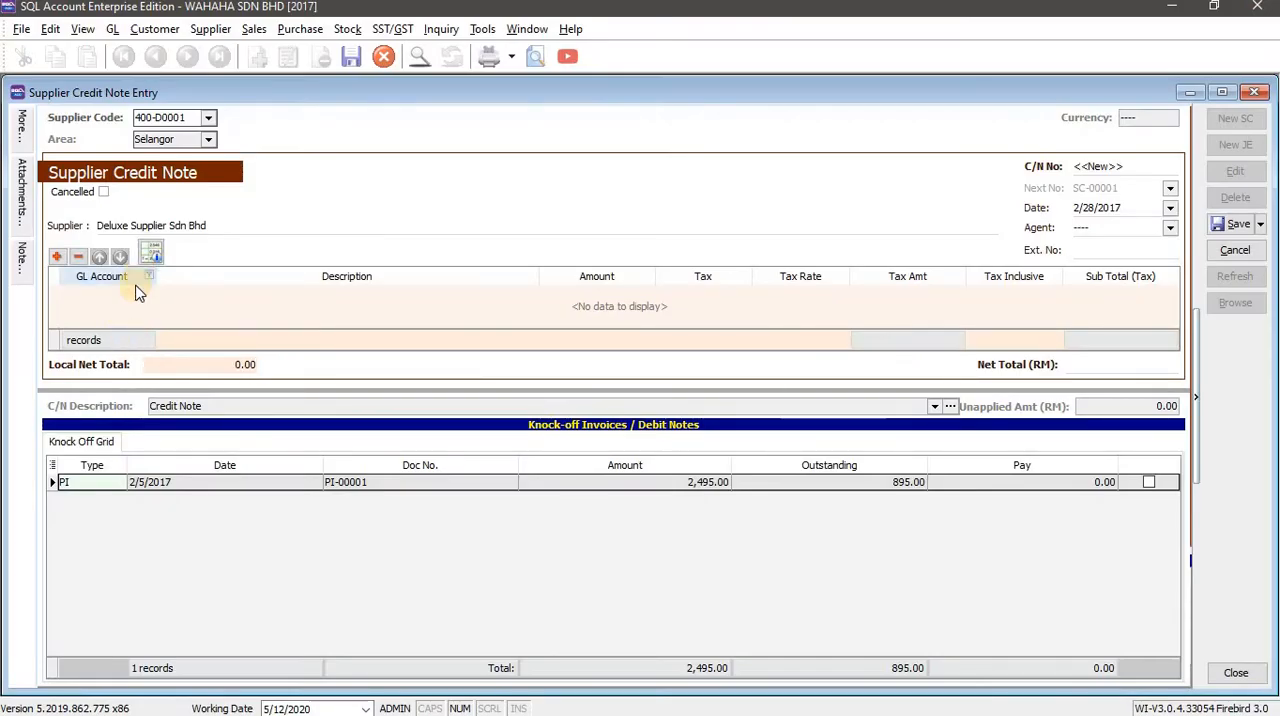
pyautogui.click(131, 290)
pyautogui.hotkey('alt', 'Tab')
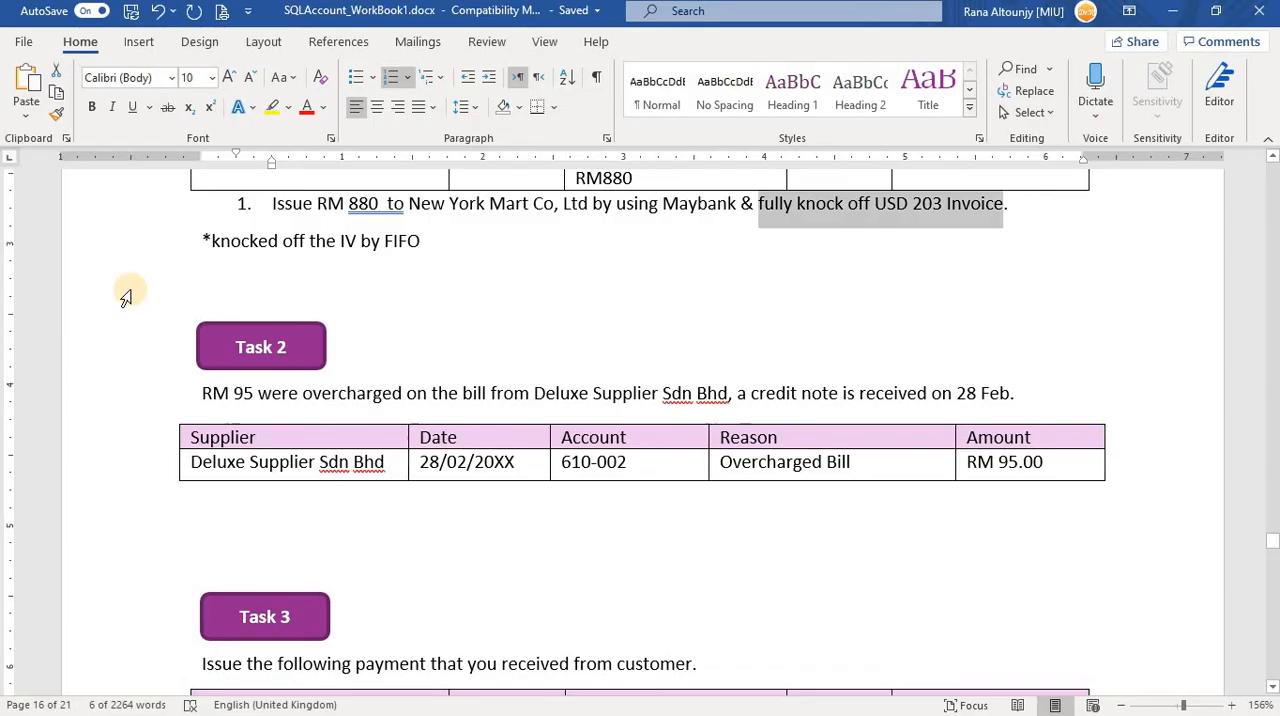
pyautogui.hotkey('alt', 'Tab')
pyautogui.hotkey('alt', 'Tab')
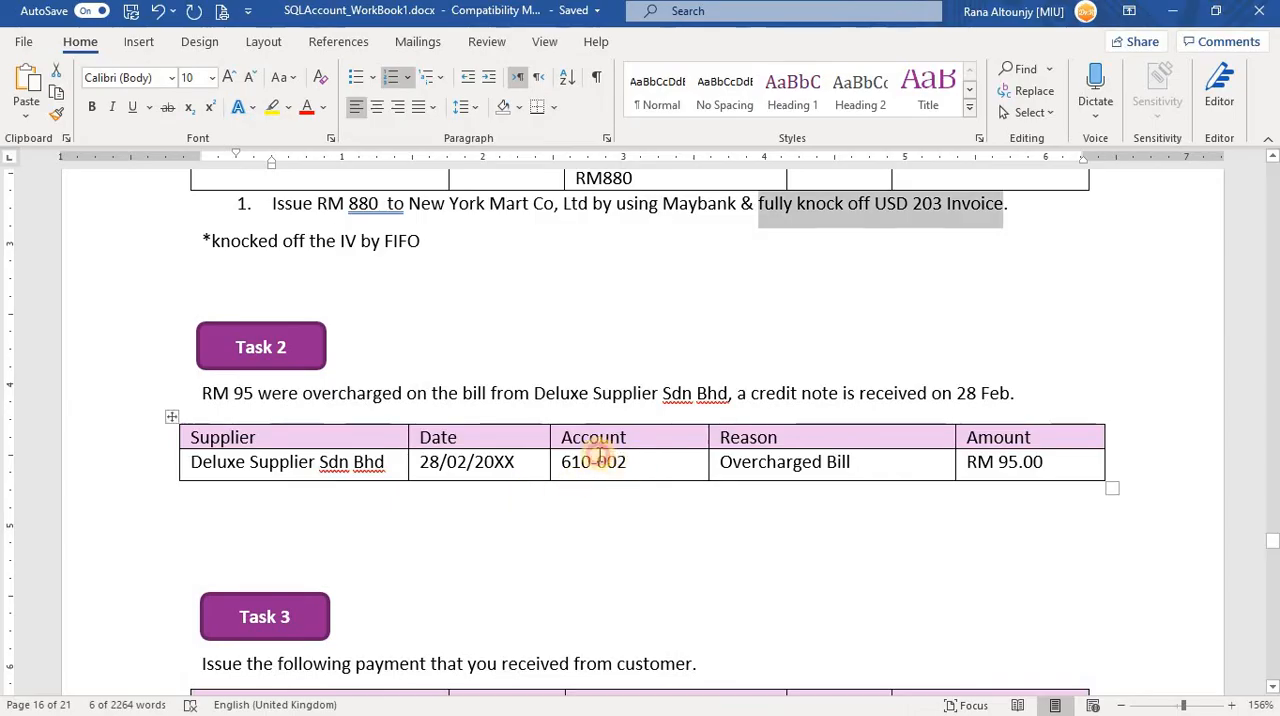
pyautogui.moveTo(627, 462); pyautogui.dragTo(558, 462)
pyautogui.hotkey('ctrl', 'c')
pyautogui.hotkey('alt', 'Tab')
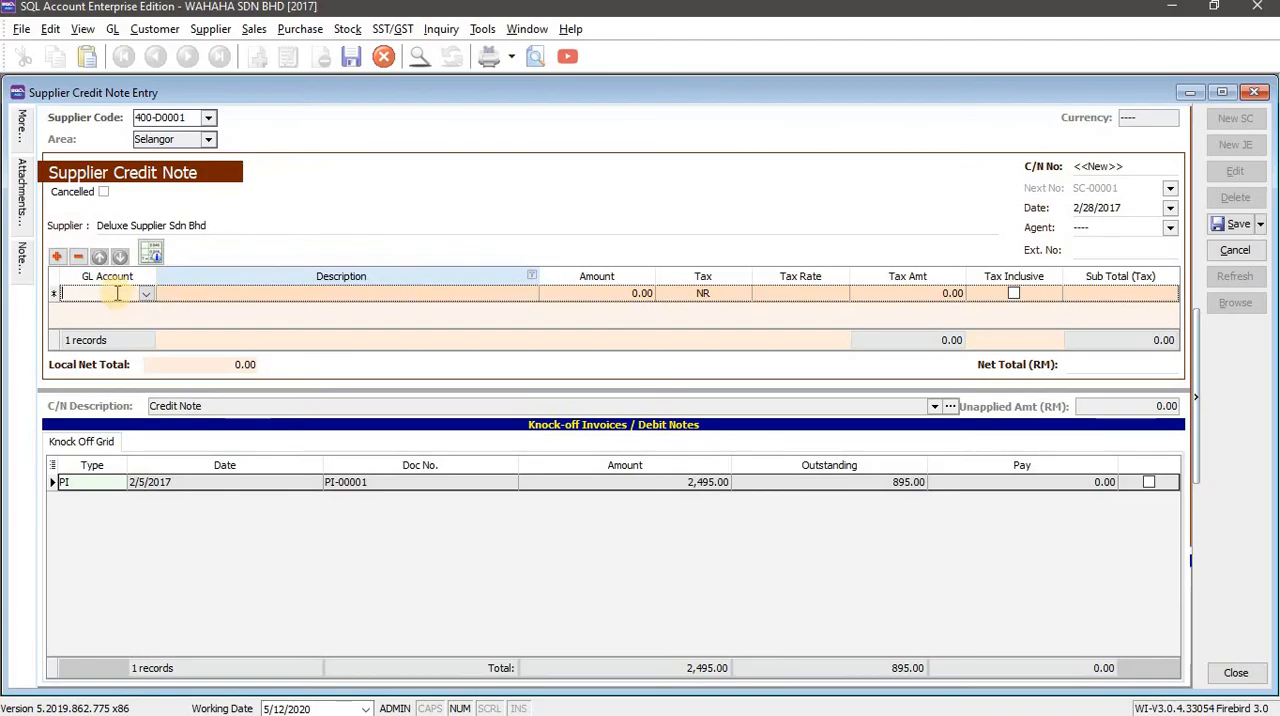
pyautogui.hotkey('ctrl', 'v')
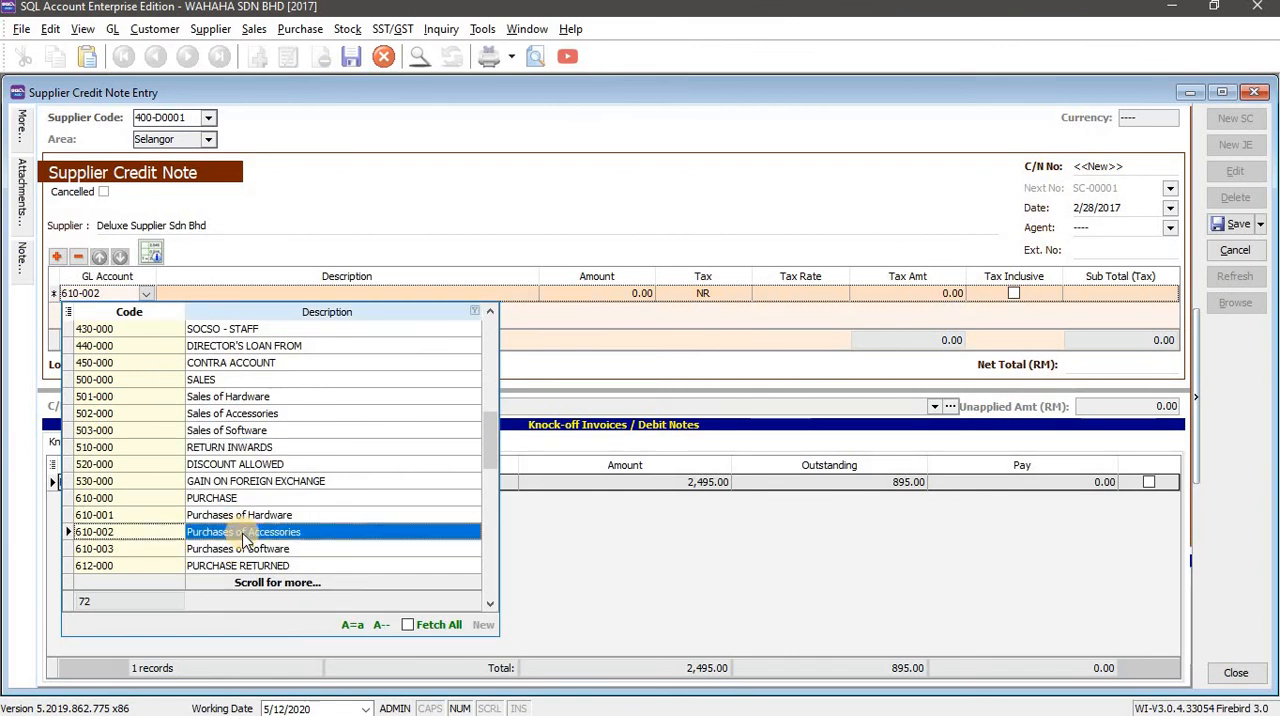
pyautogui.press('Return')
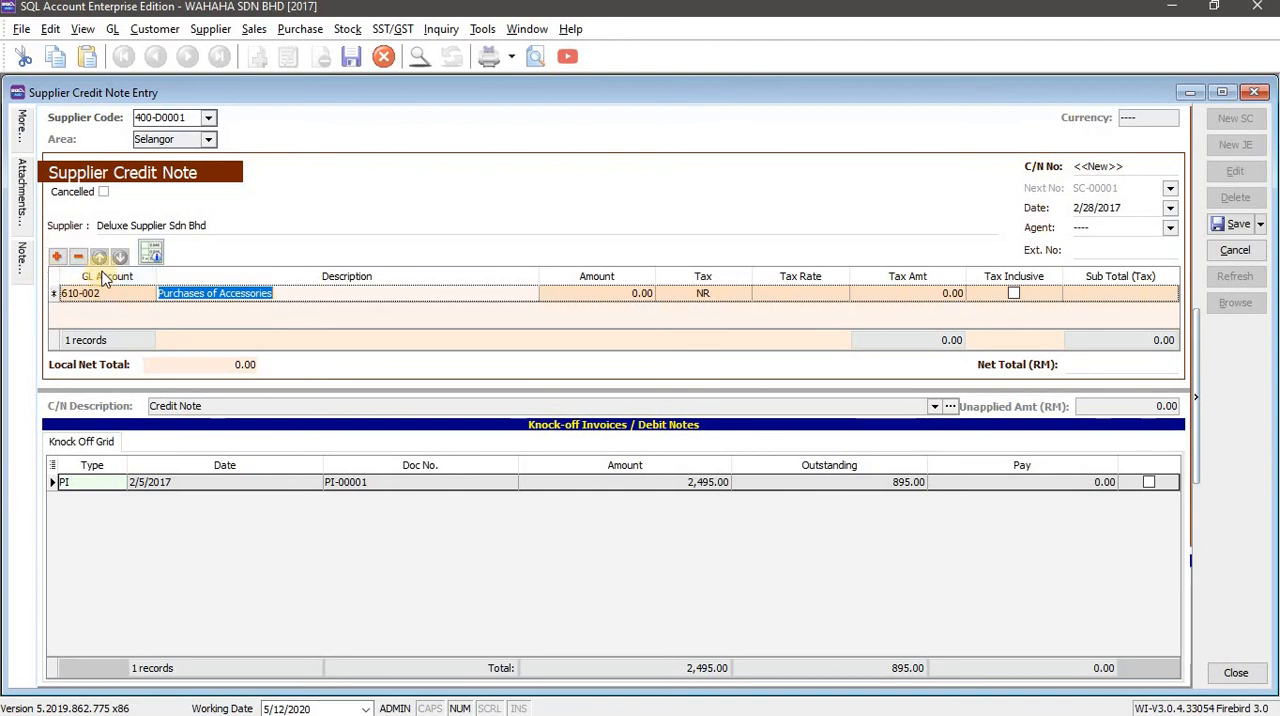
# Set the credit note line's description to "overcharged bill" and its amount to 95, as given in the workbook's Task 2 row.
pyautogui.click(205, 291)
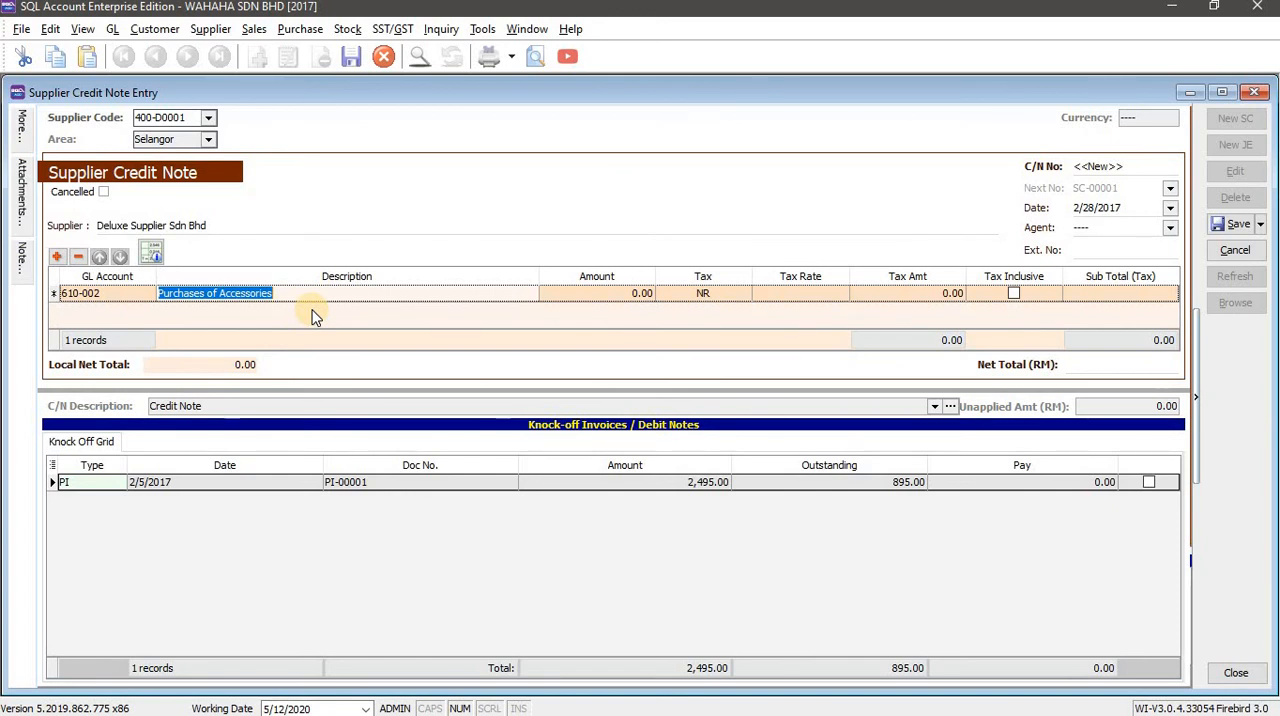
pyautogui.write('overcharged bill')
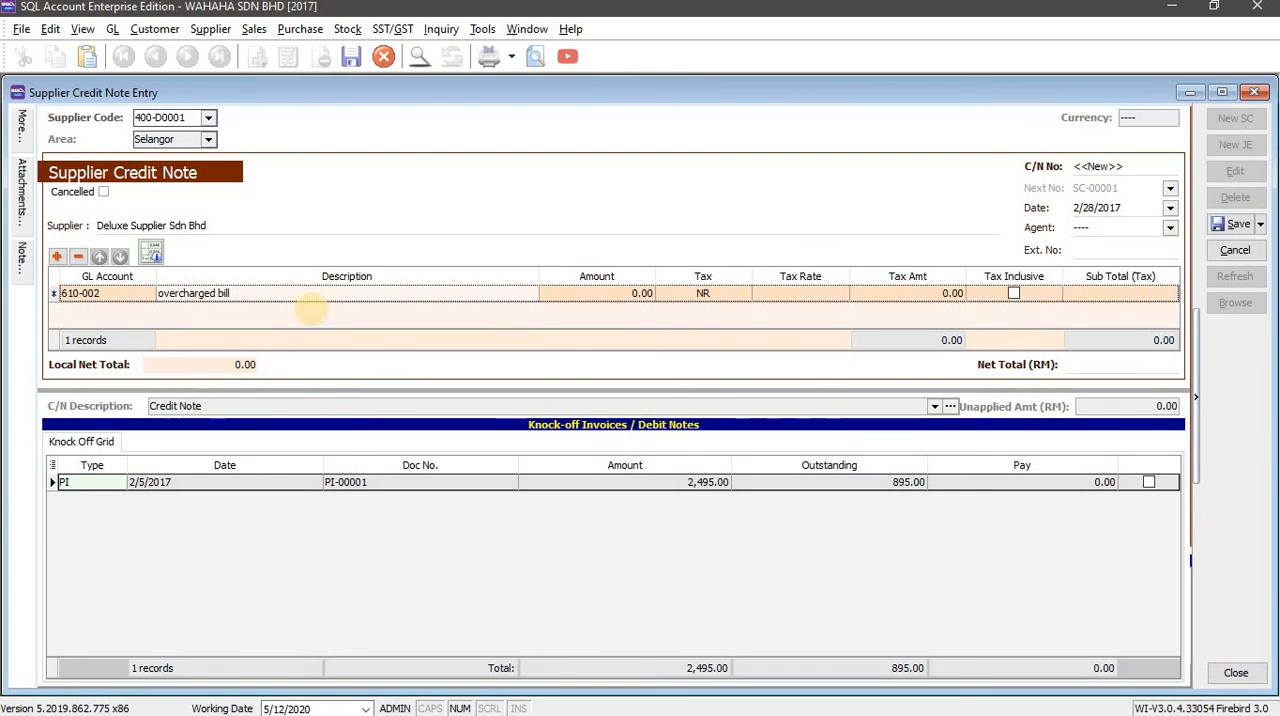
pyautogui.hotkey('alt', 'Tab')
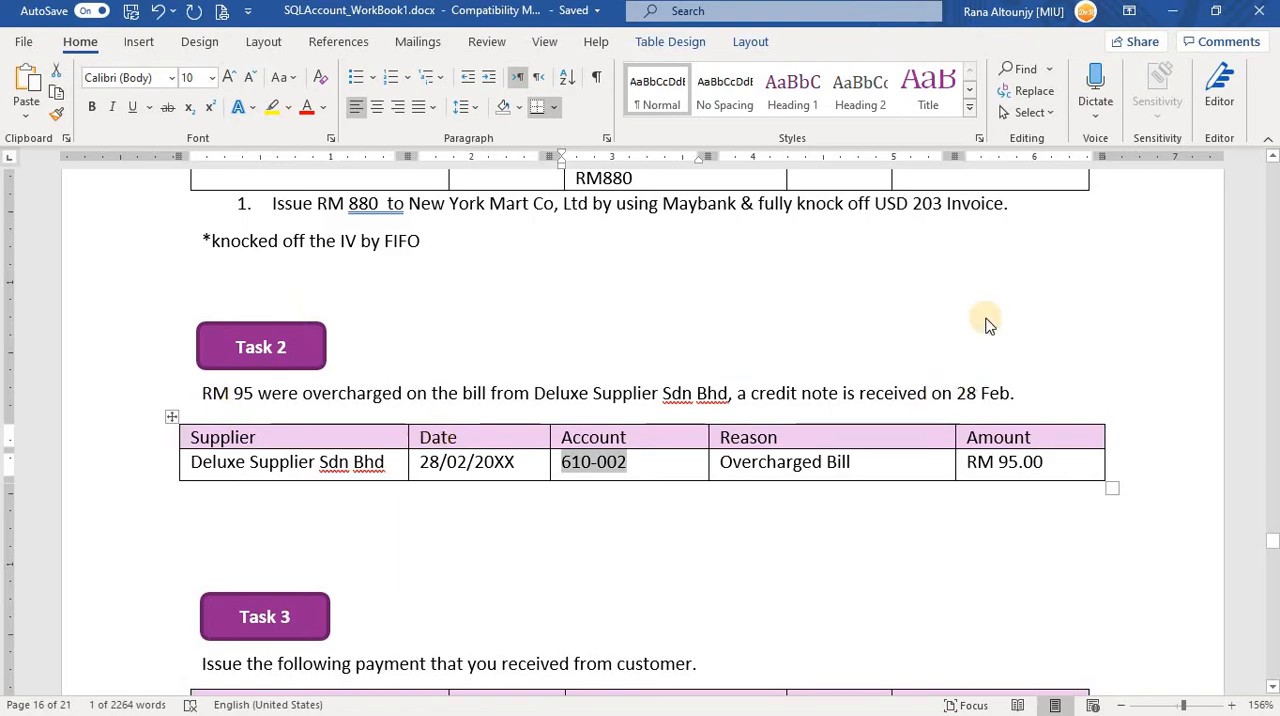
pyautogui.hotkey('alt', 'Tab')
pyautogui.click(600, 294)
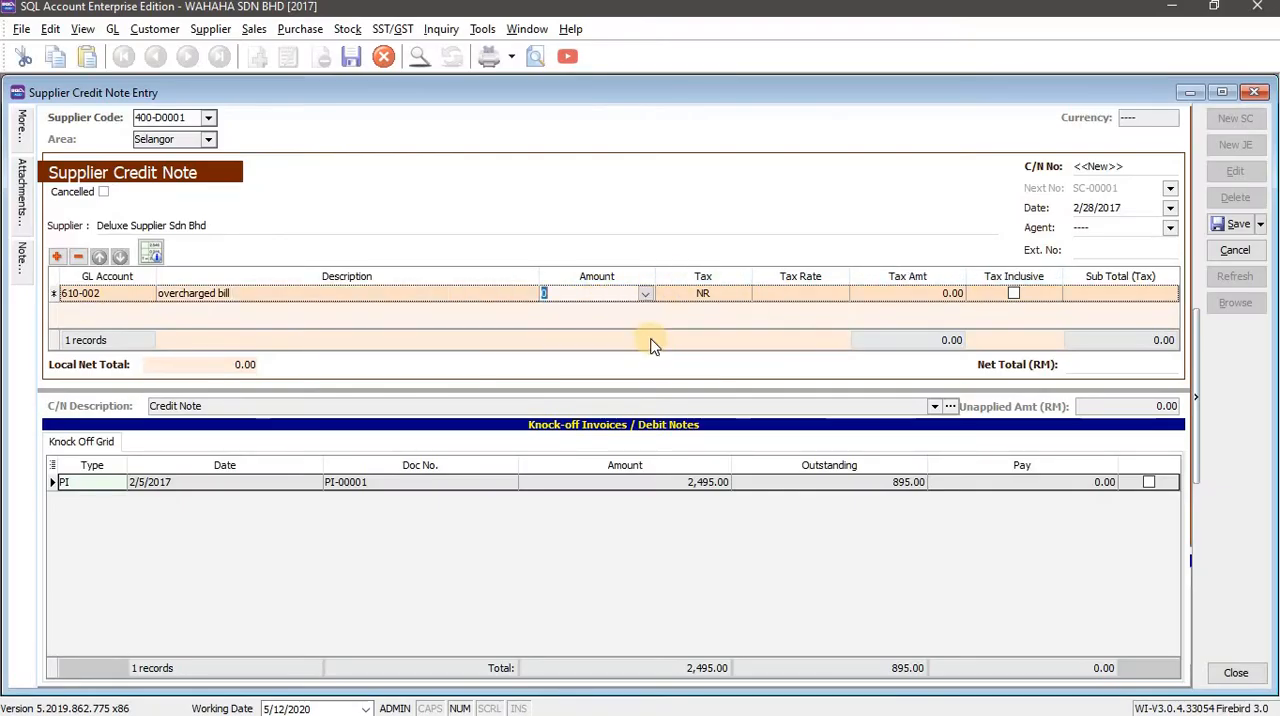
pyautogui.write('95')
pyautogui.press('Tab')
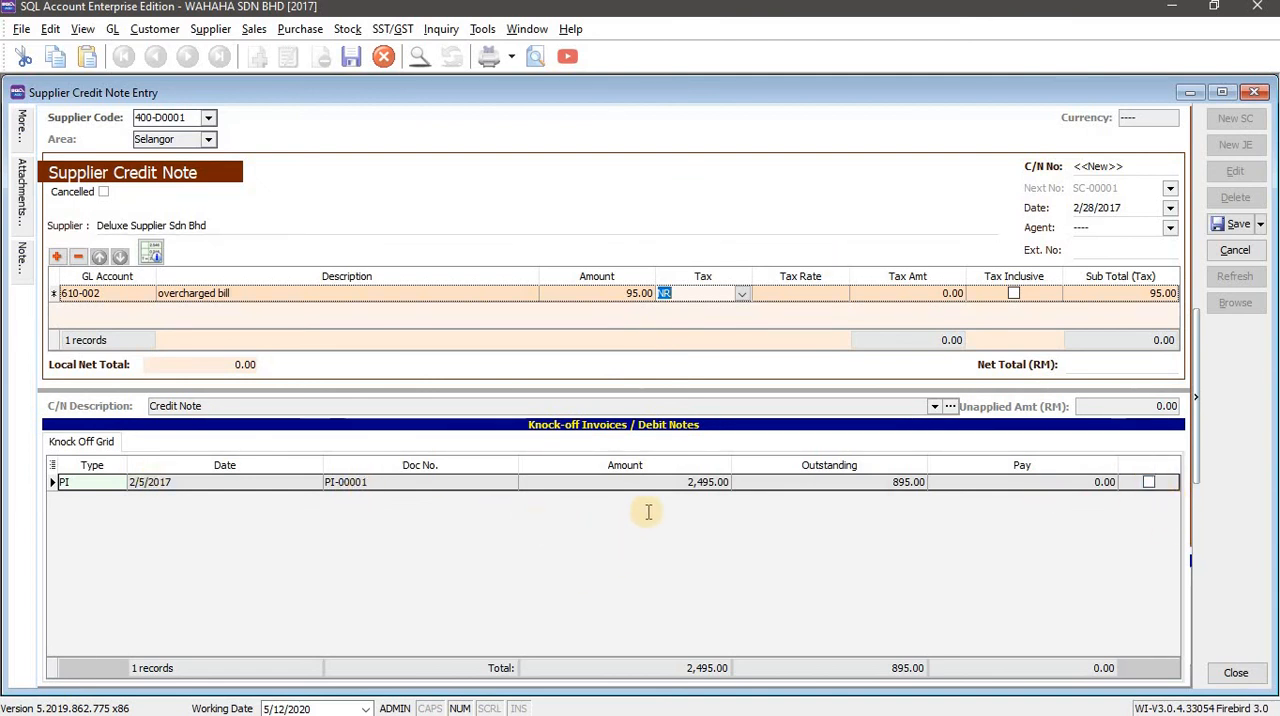
# Knock off invoice PI-00001 against the Deluxe Supplier credit note and save the credit note.
pyautogui.hotkey('alt', 'Tab')
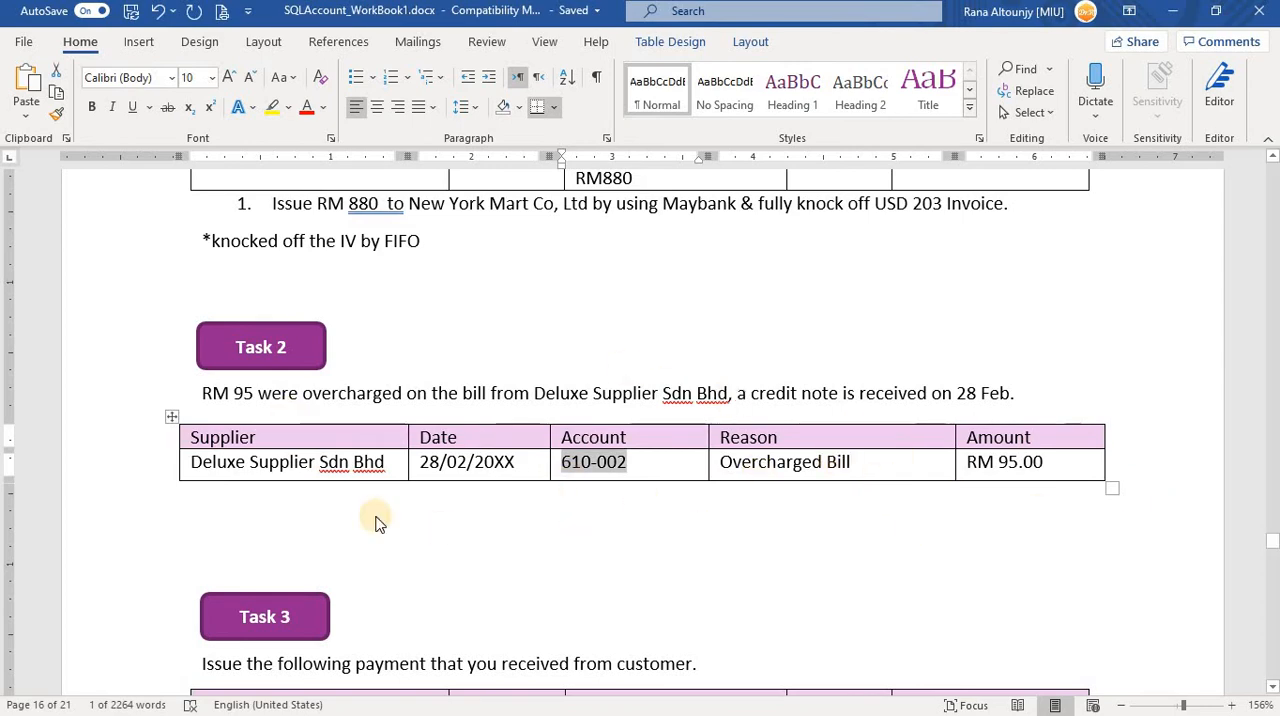
pyautogui.hotkey('alt', 'Tab')
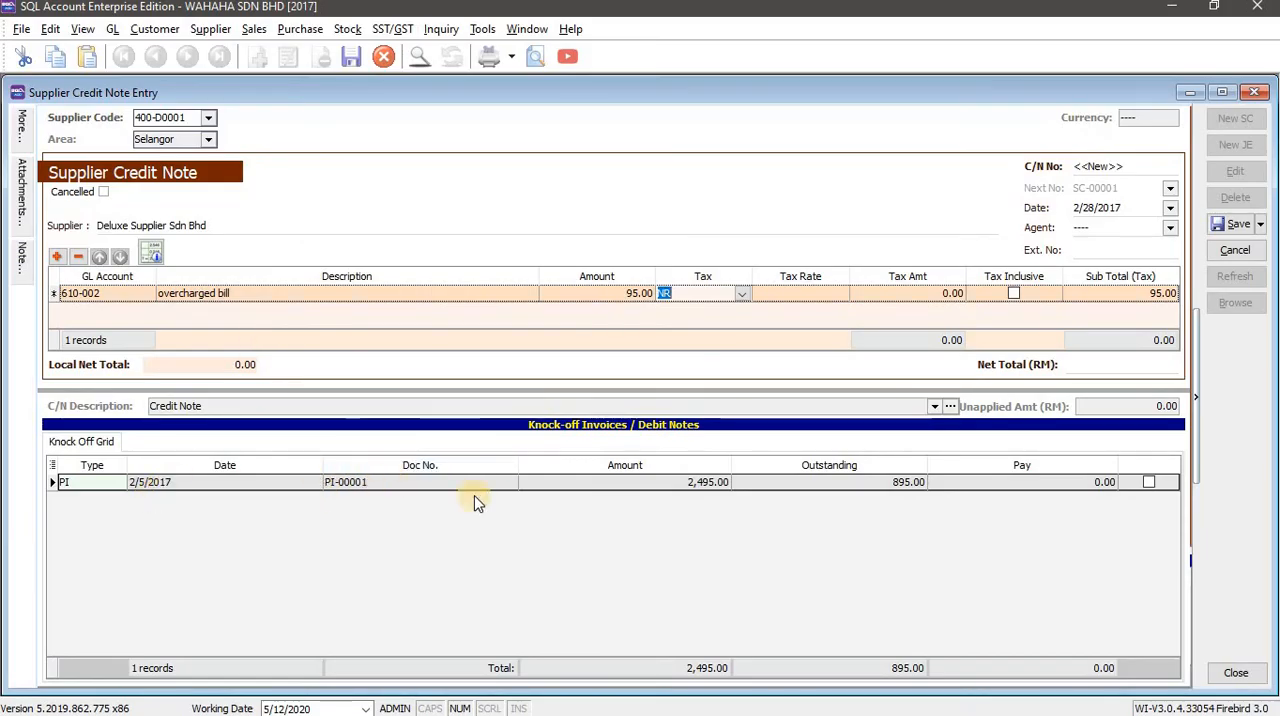
pyautogui.click(1149, 482)
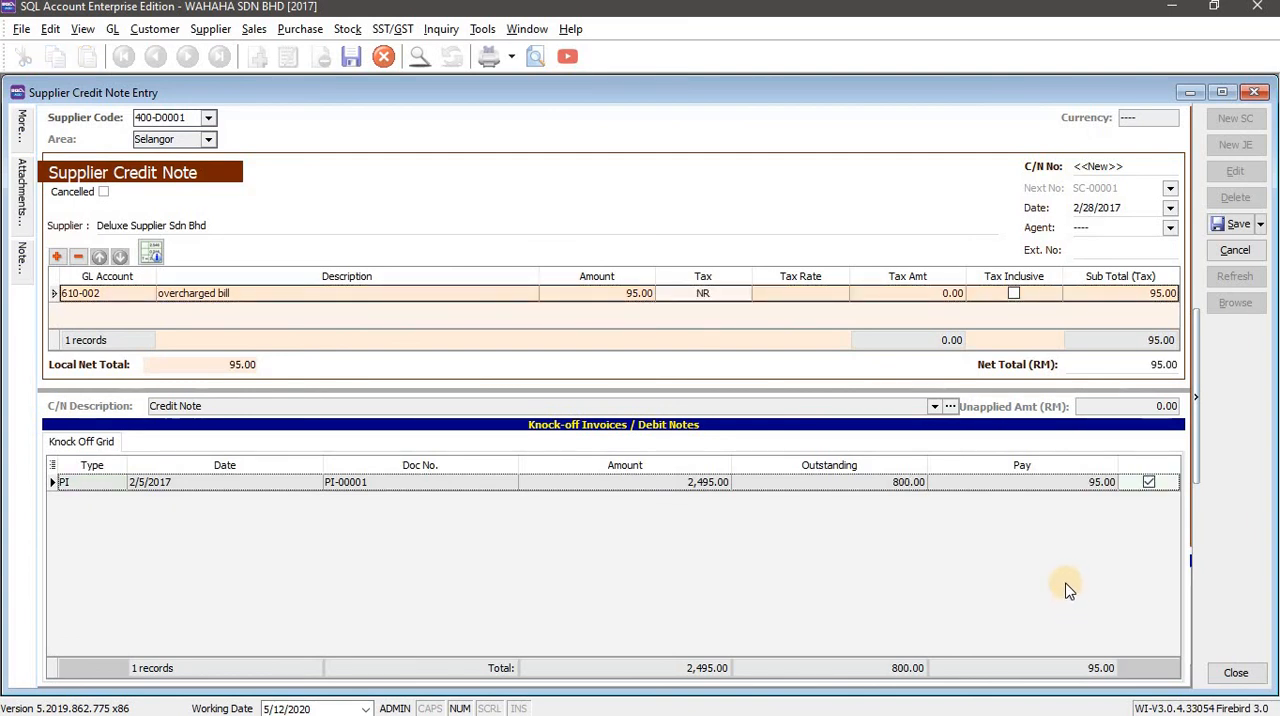
pyautogui.click(1149, 482)
pyautogui.click(1148, 483)
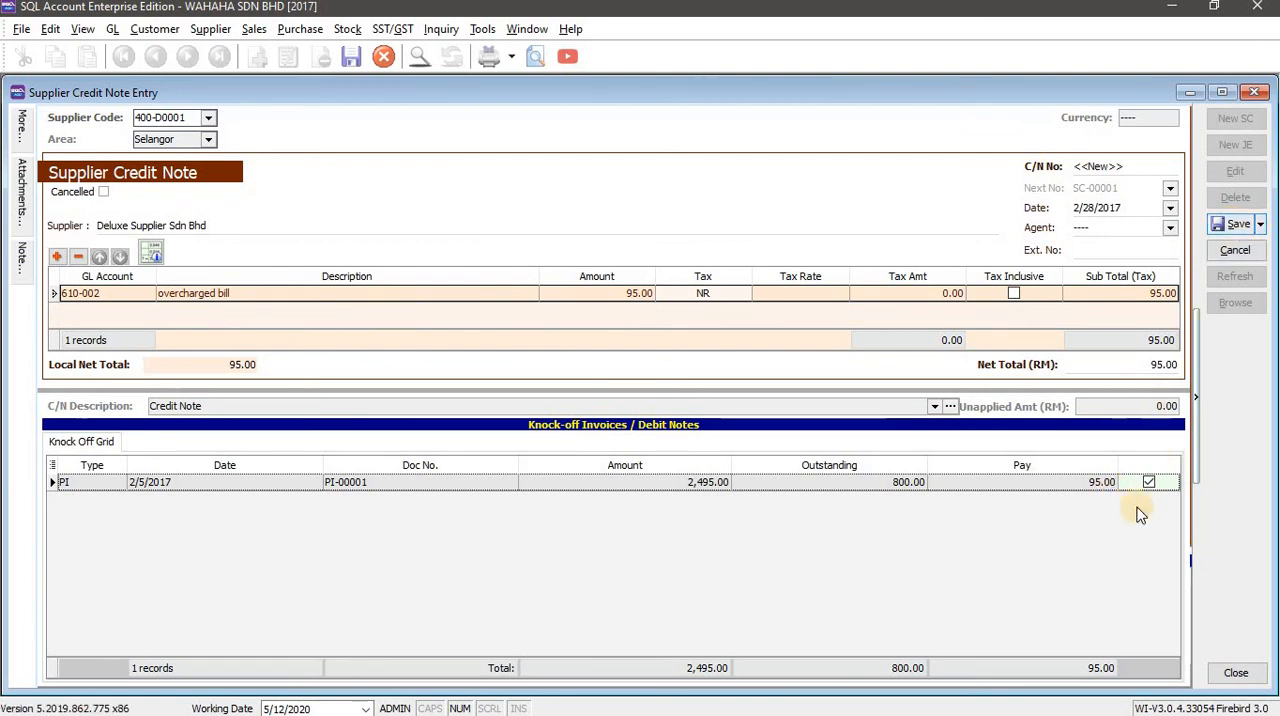
pyautogui.click(1238, 225)
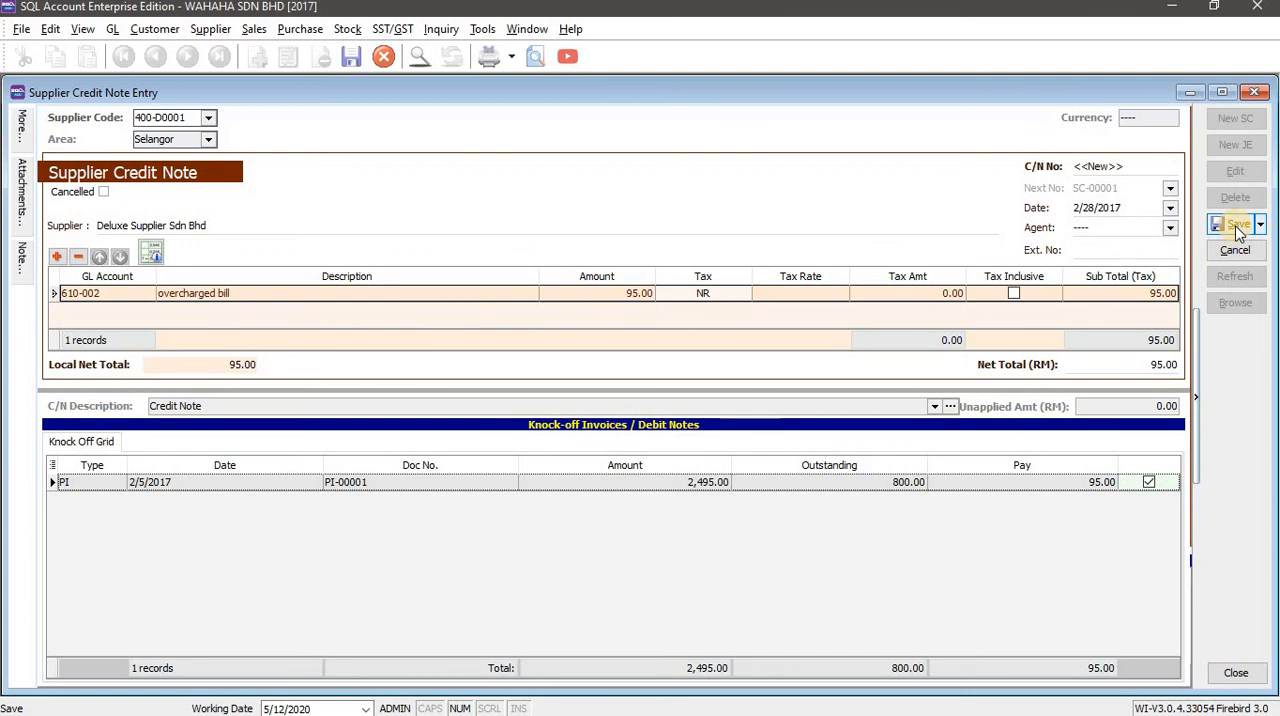
pyautogui.click(1238, 227)
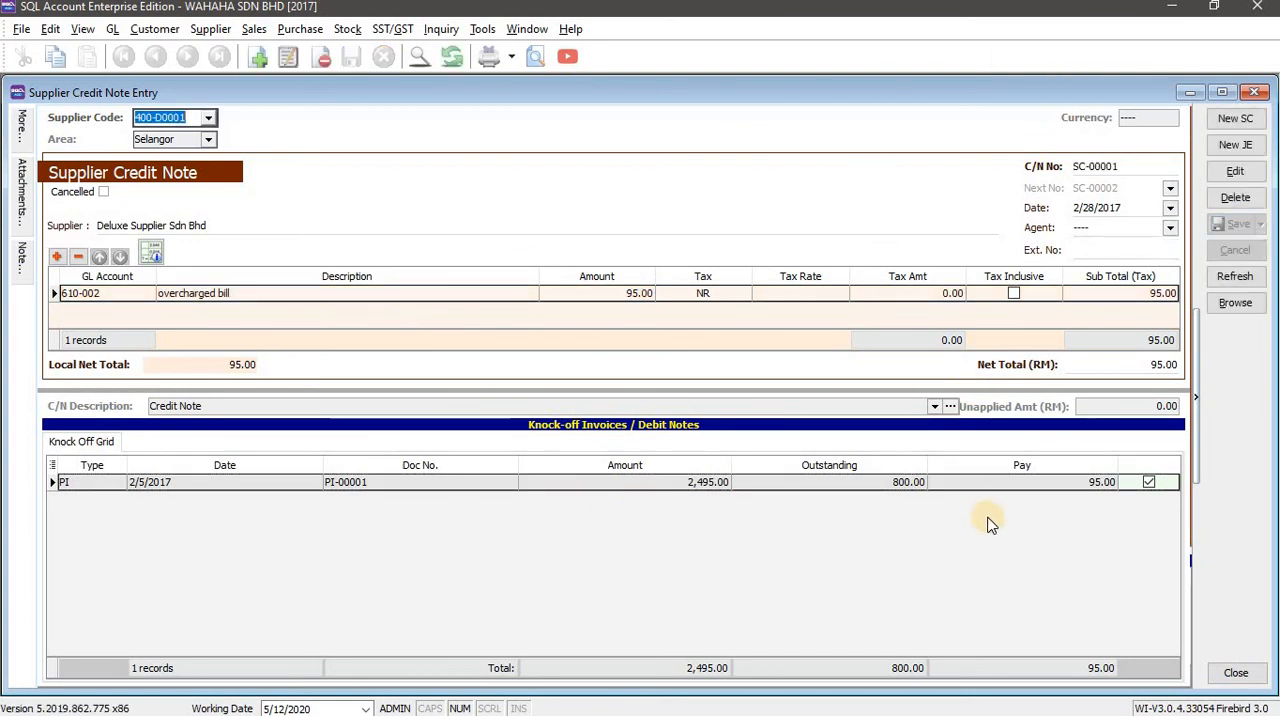
# Compare the saved credit note with the Task 2 row in the Word workbook.
pyautogui.hotkey('alt', 'Tab')
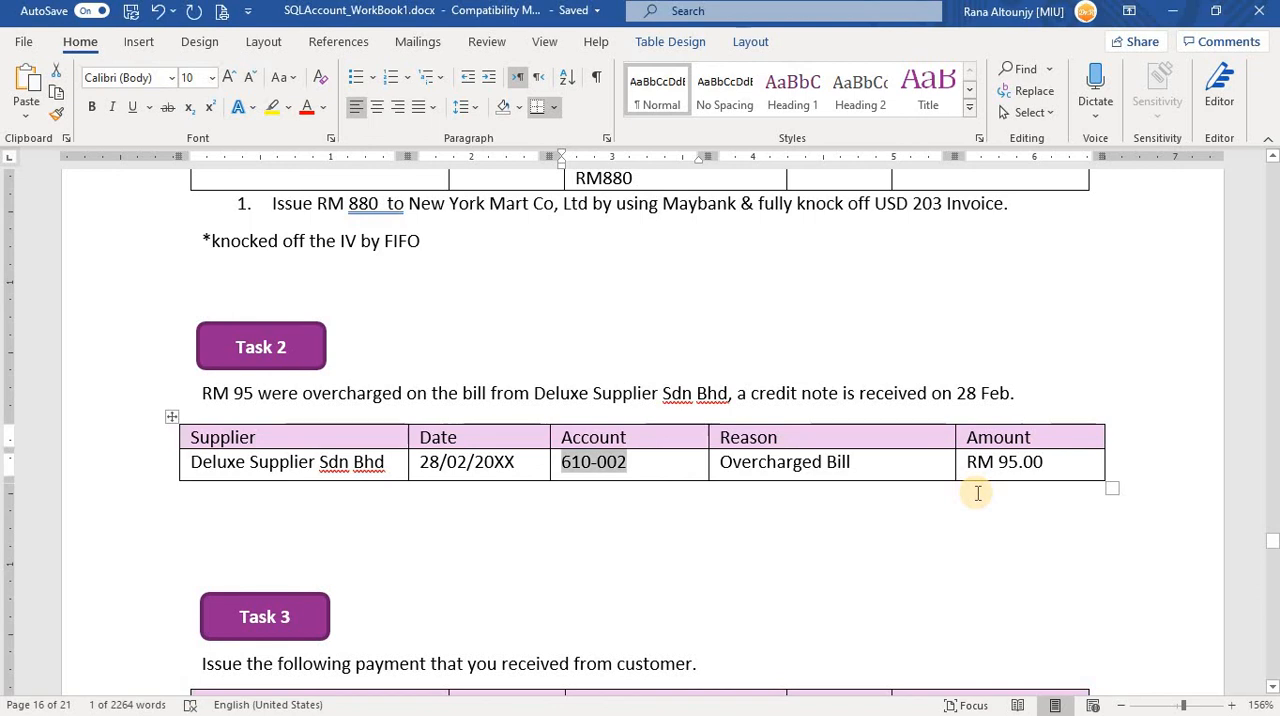
pyautogui.hotkey('alt', 'Tab')
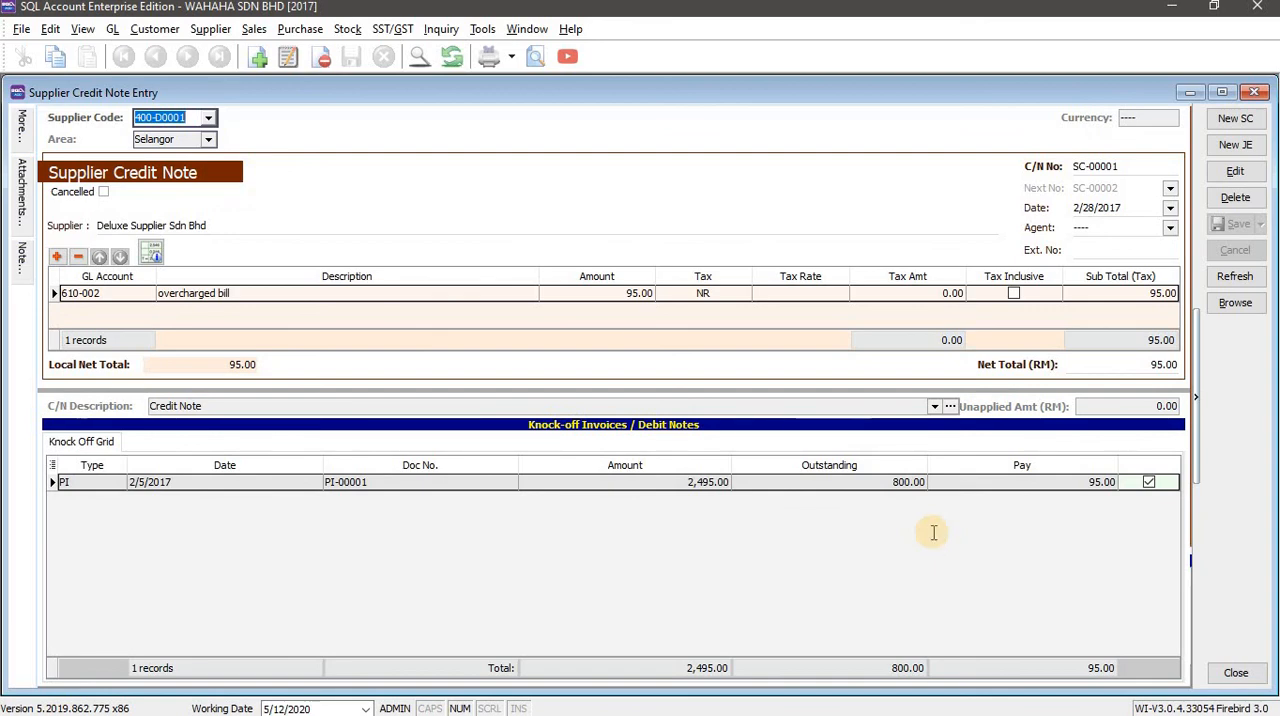
pyautogui.hotkey('alt', 'Tab')
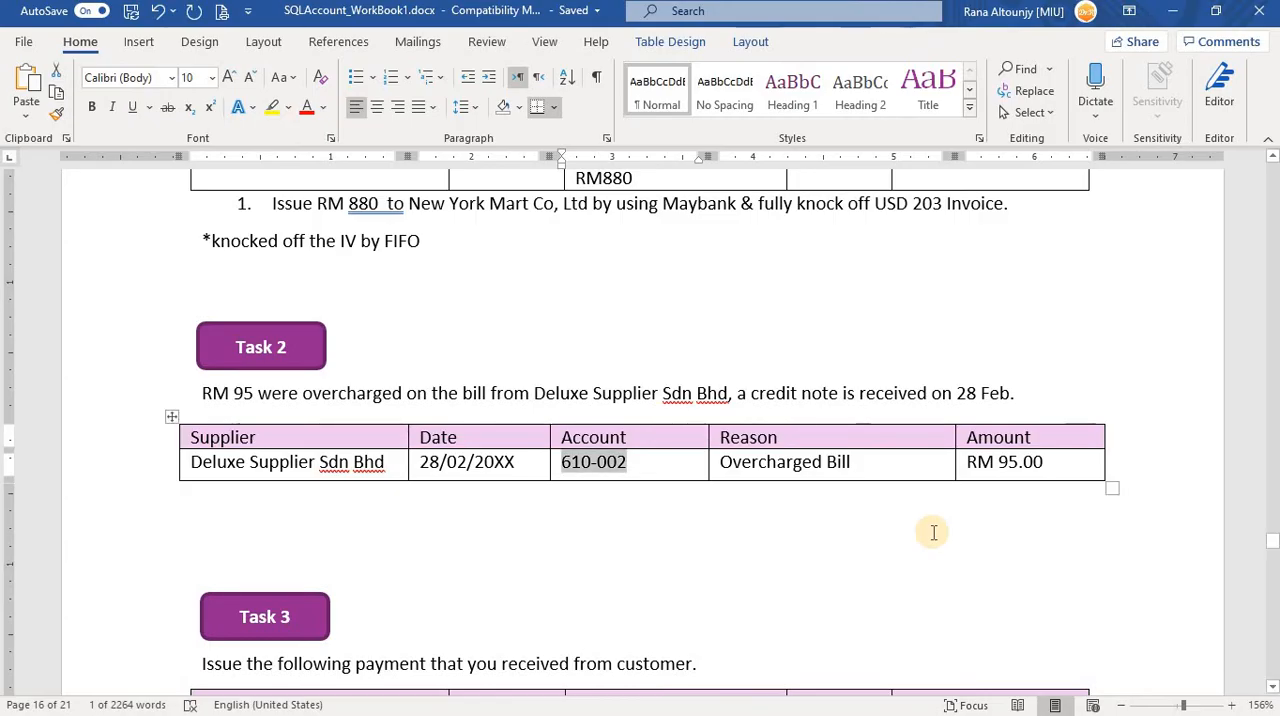